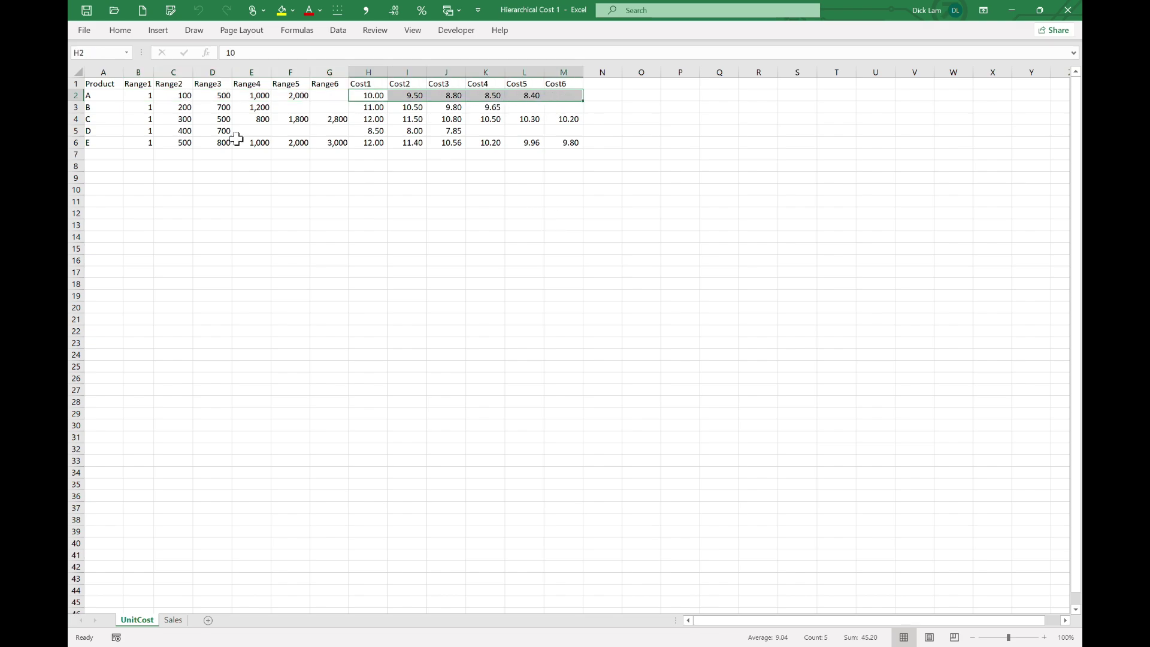
Step: Examine product A's first three quantity ranges in row 2 and the unit cost paired with each one
click(144, 95)
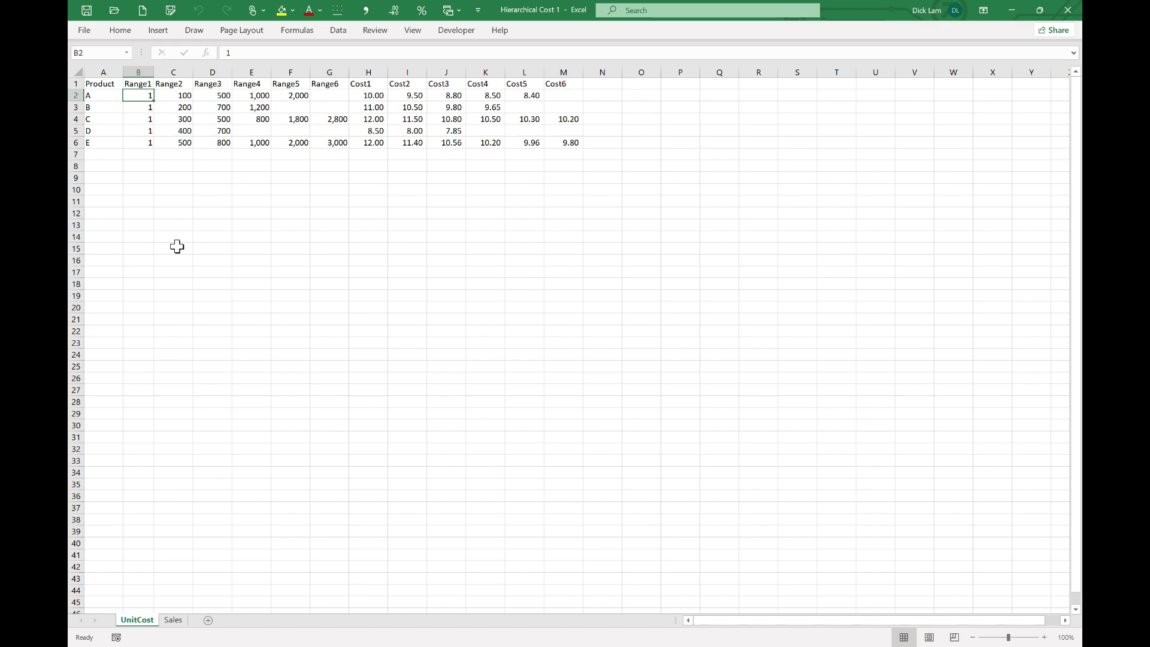
click(368, 96)
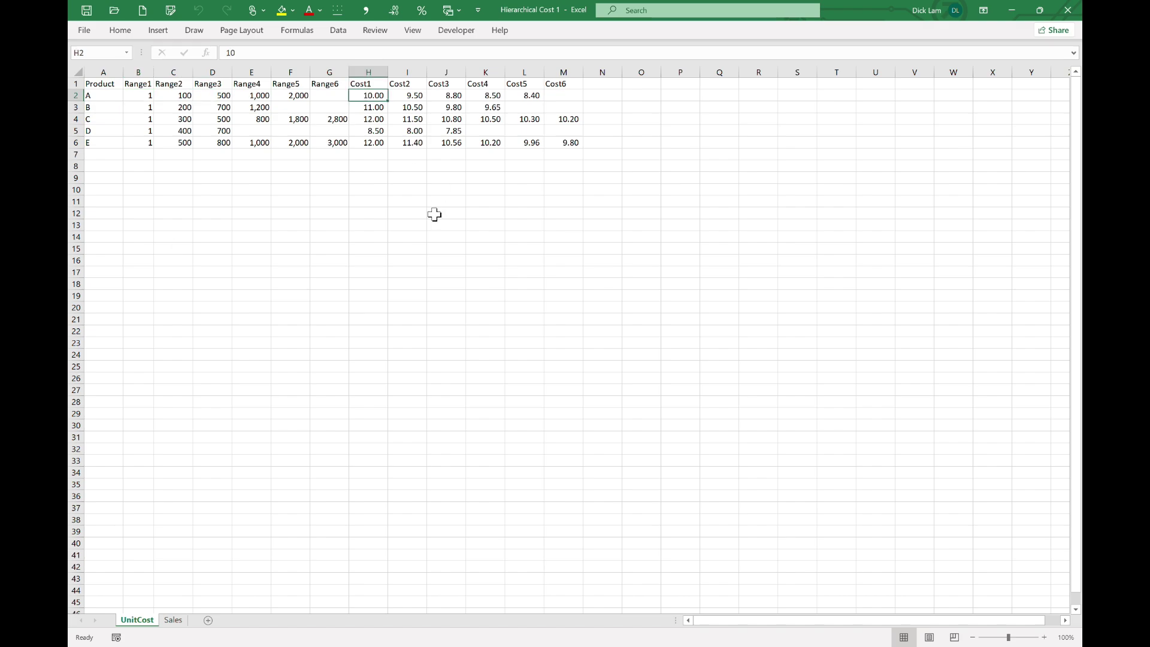
click(183, 97)
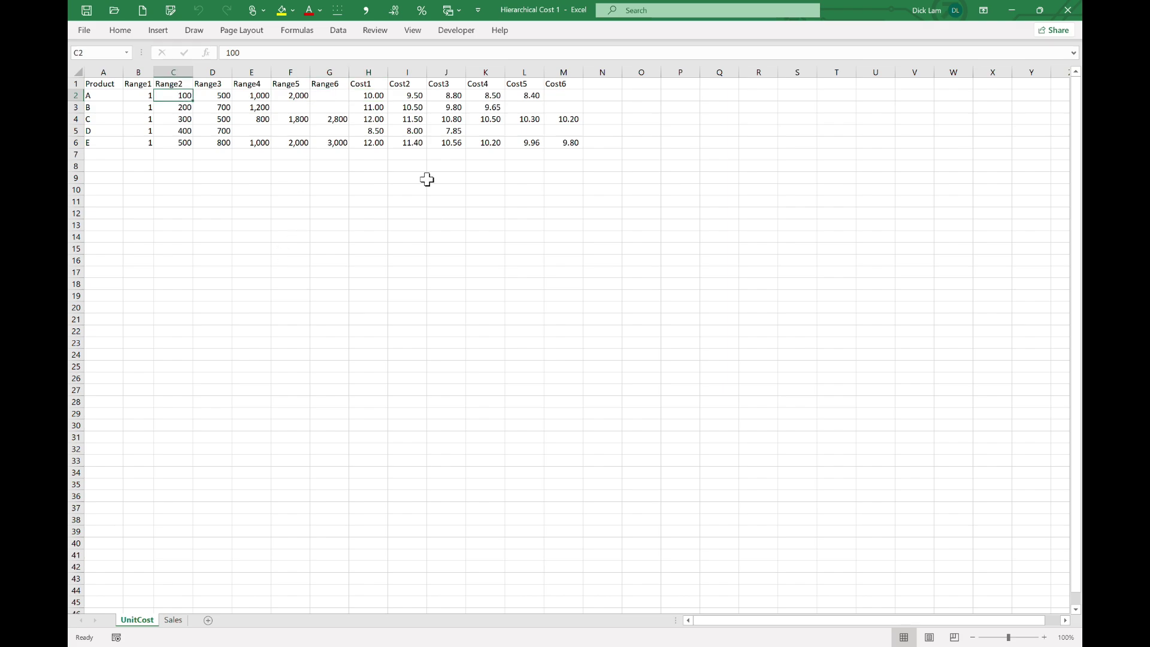
click(413, 97)
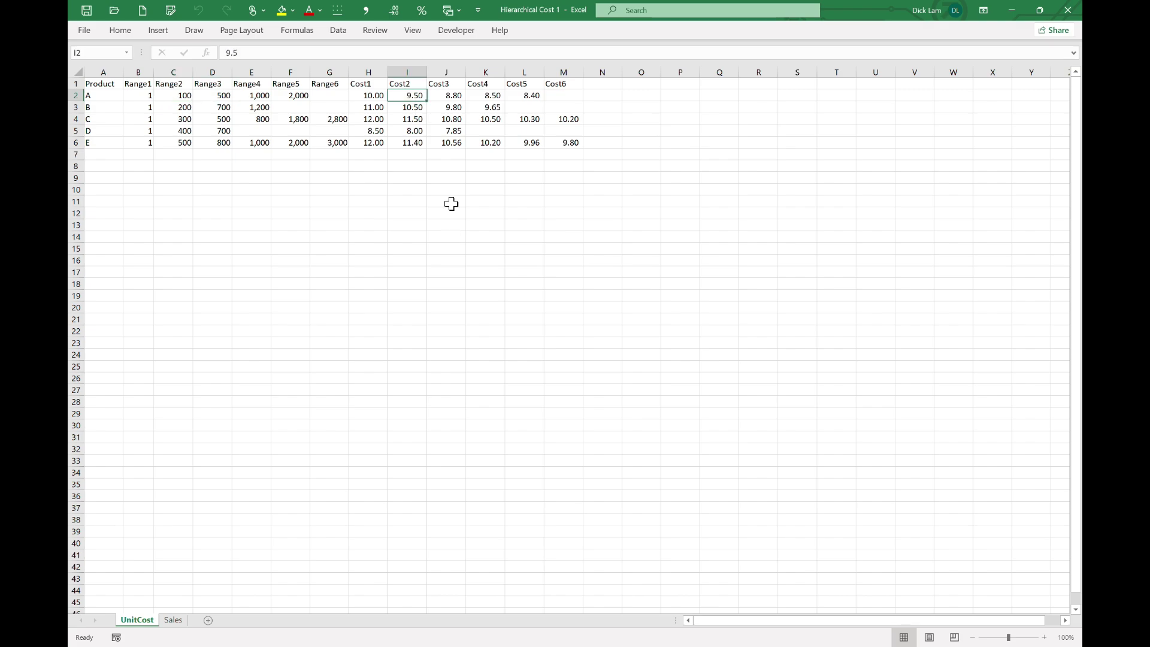
click(226, 97)
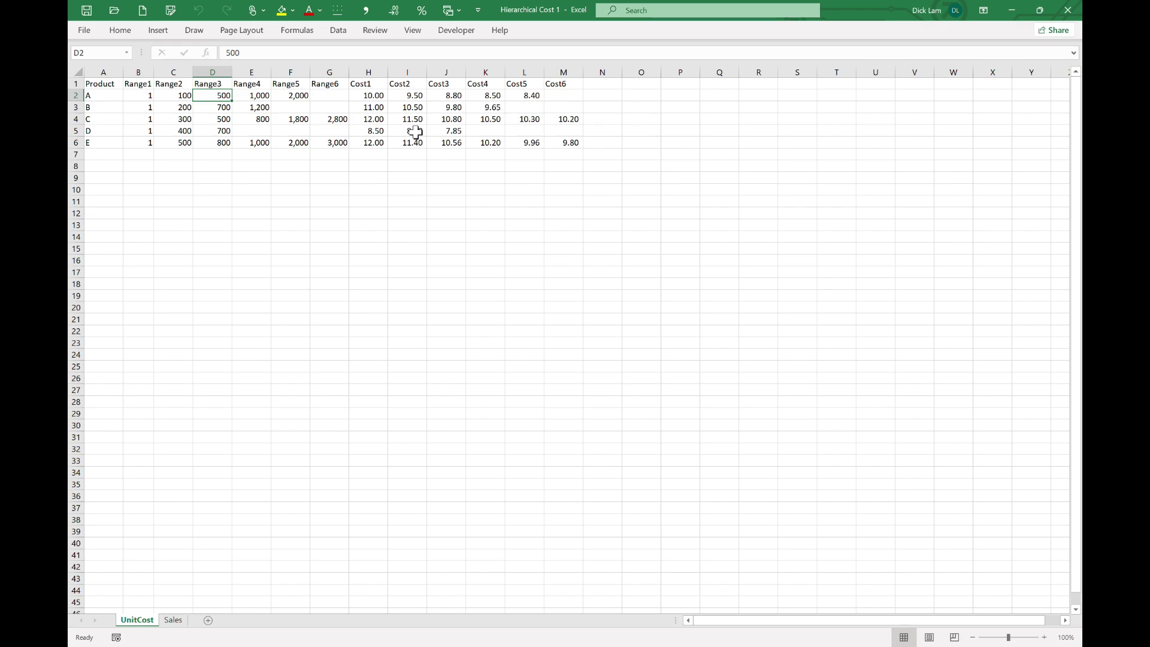
click(454, 97)
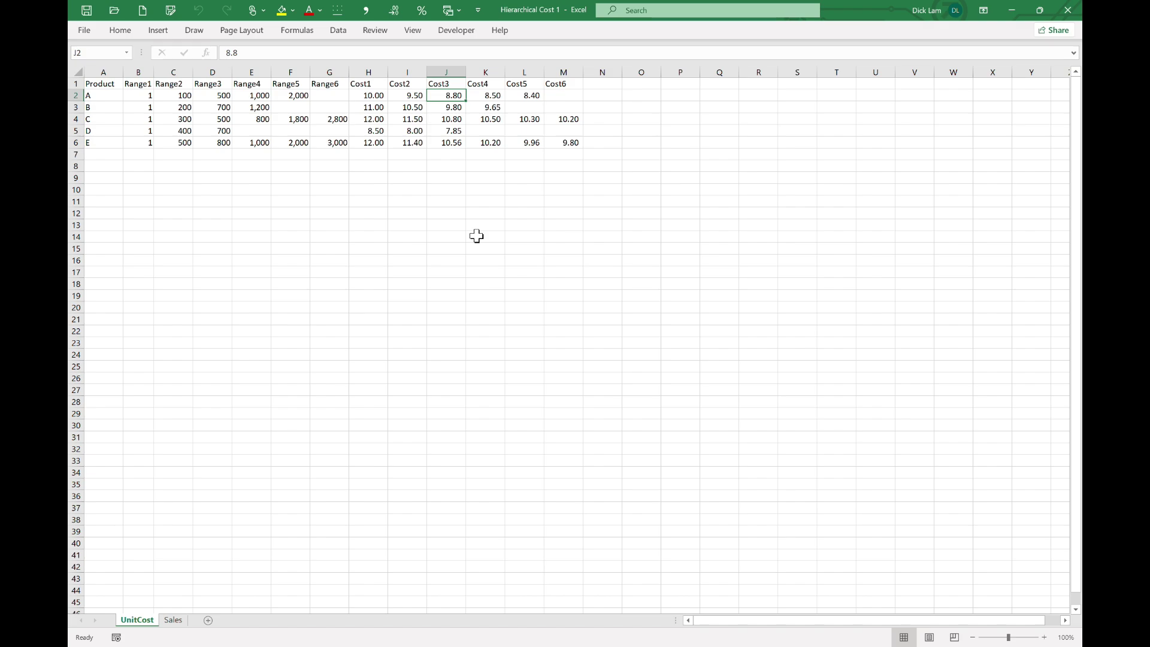
Step: Enter the test quantity 485 in cell O2 of the UnitCost sheet
click(634, 96)
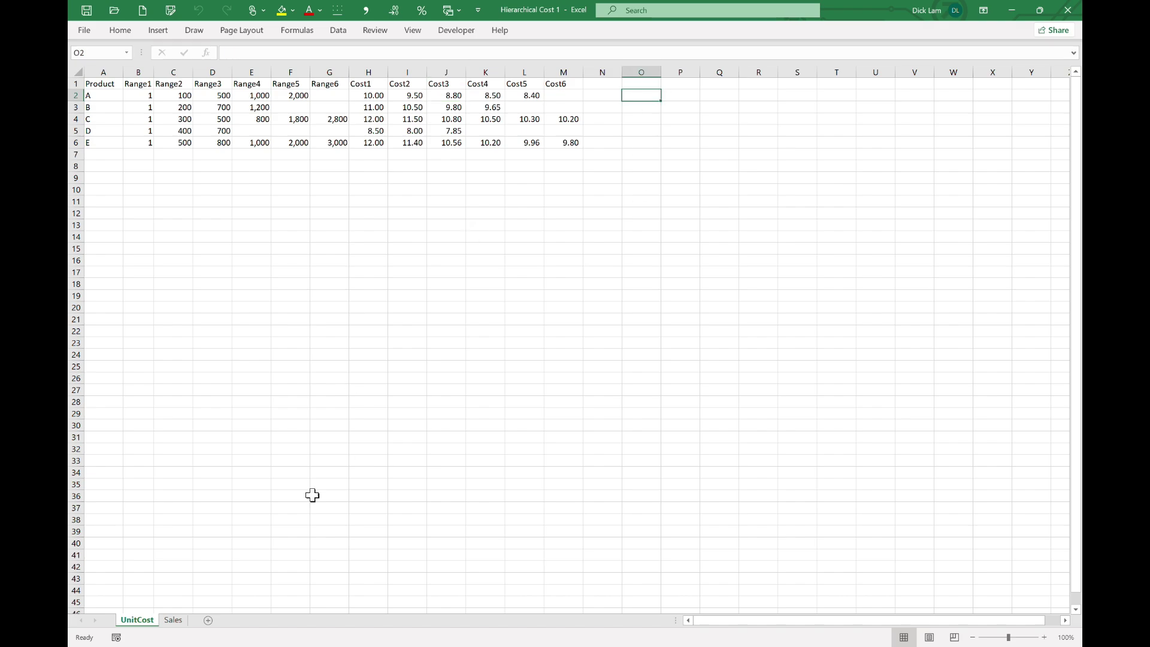
click(174, 621)
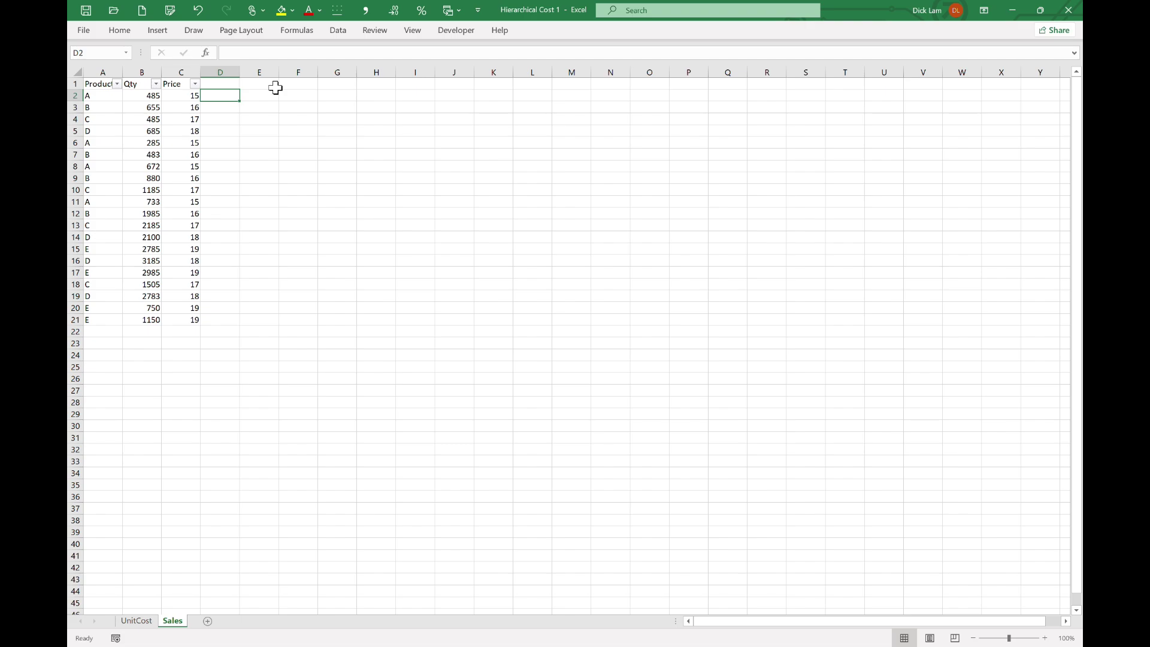
key(ctrl+Page_Up)
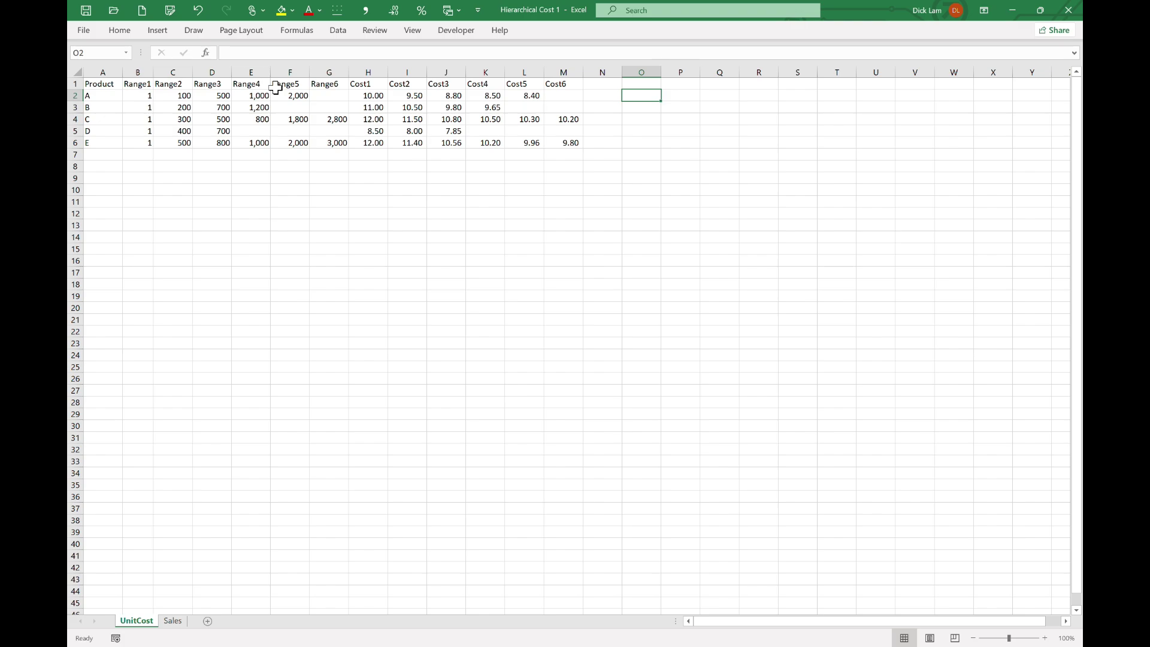
text(485.00)
key(Right)
Step: Begin a LOOKUP formula in P2 with O2 as the lookup value and B2:G2 as the lookup vector
text(=lookup()
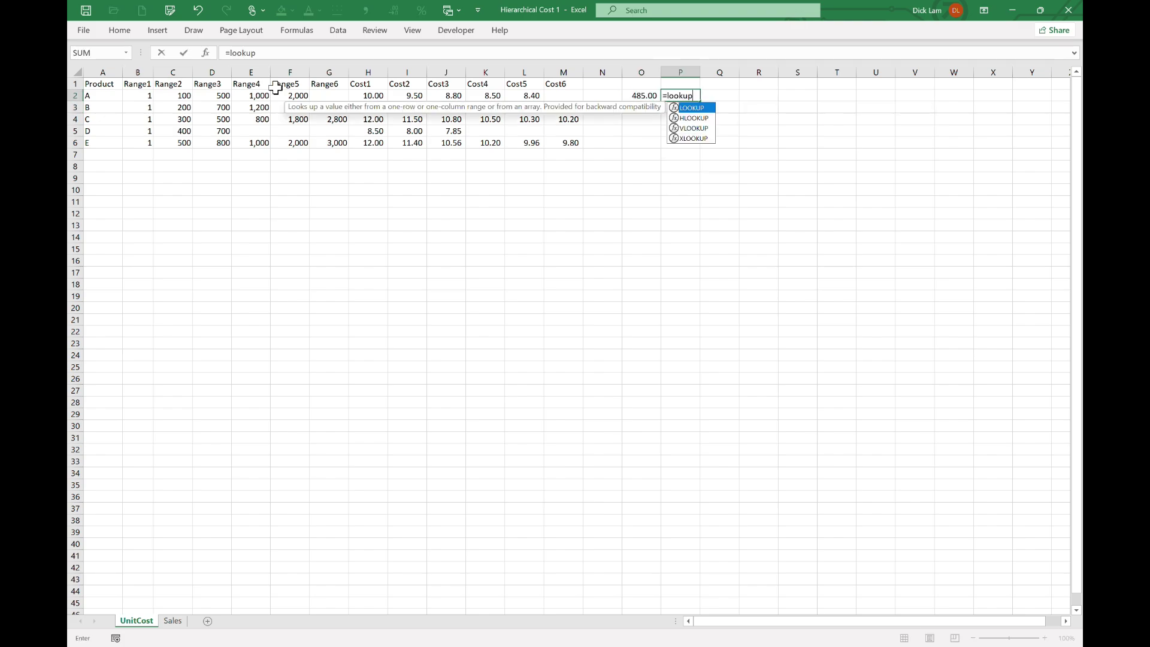
key(Left)
text(,)
key(Home)
key(Right)
key(ctrl+shift+Right)
key(shift+Right)
text(,)
Step: Complete the P2 LOOKUP with H2:M2 as the result vector and check it against product A's Range2 and Cost2 values
key(Left)
key(Left)
key(Left)
key(ctrl+Left)
key(ctrl+Left)
key(ctrl+shift+Right)
key(shift+Right)
text())
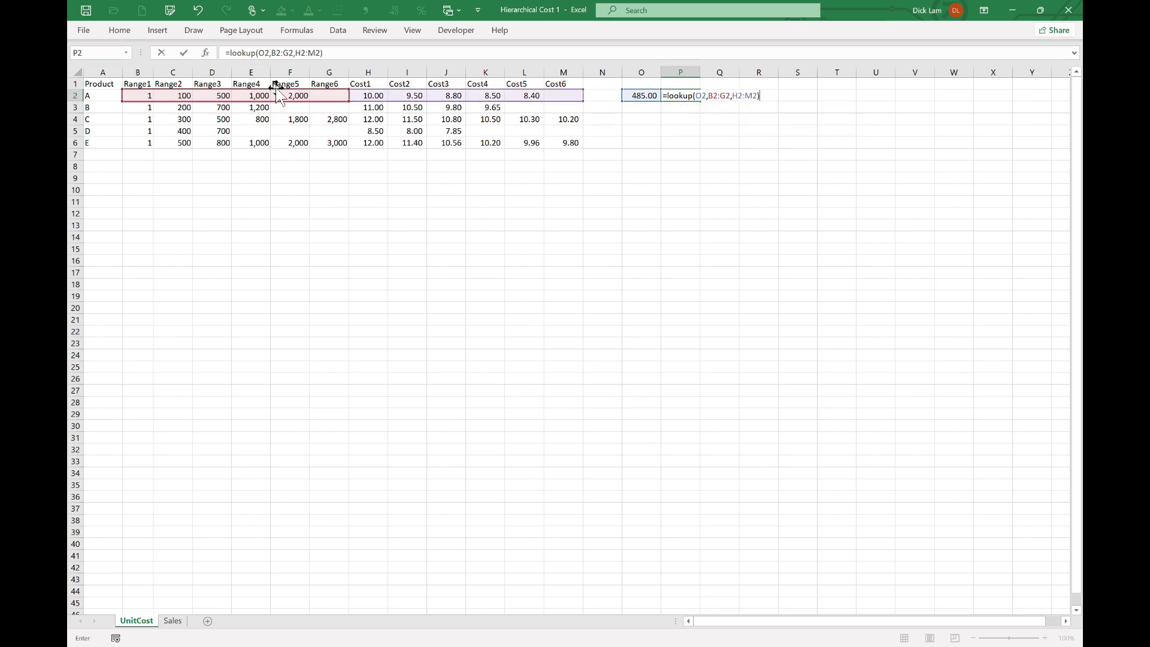
key(ctrl+Return)
key(Left)
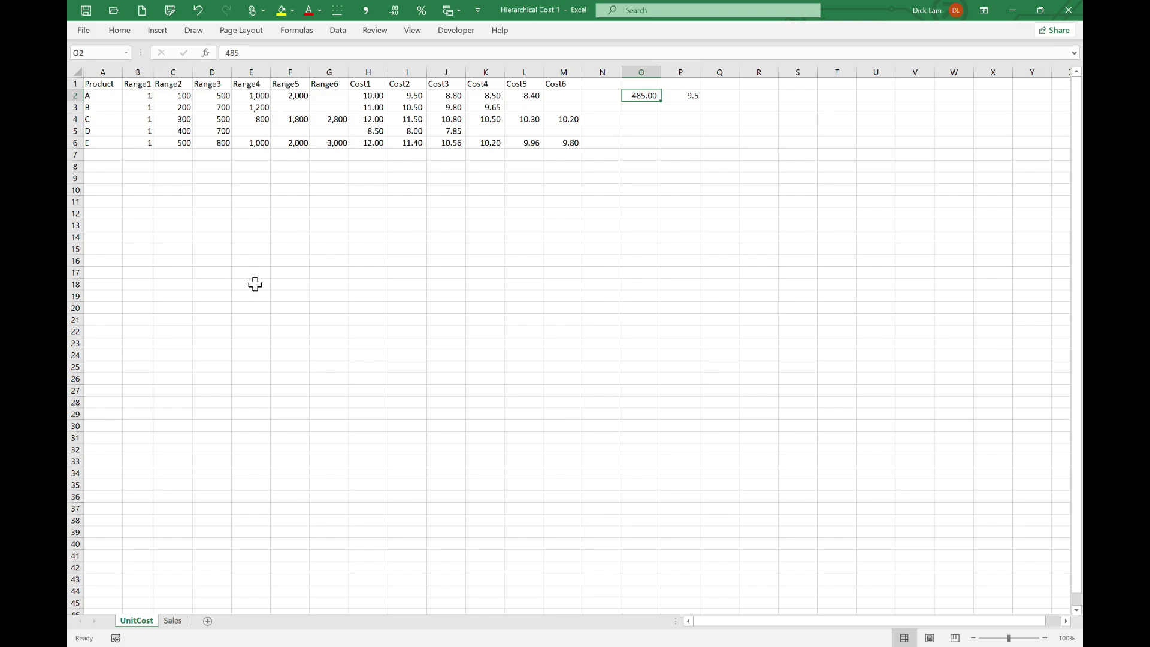
click(172, 96)
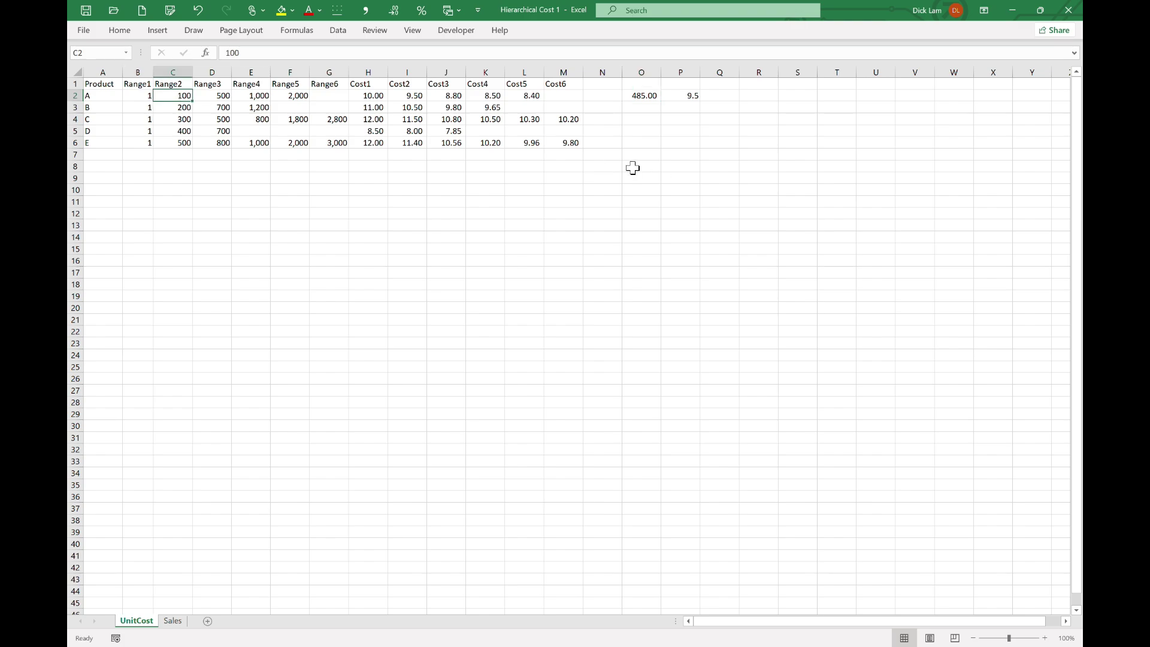
click(416, 95)
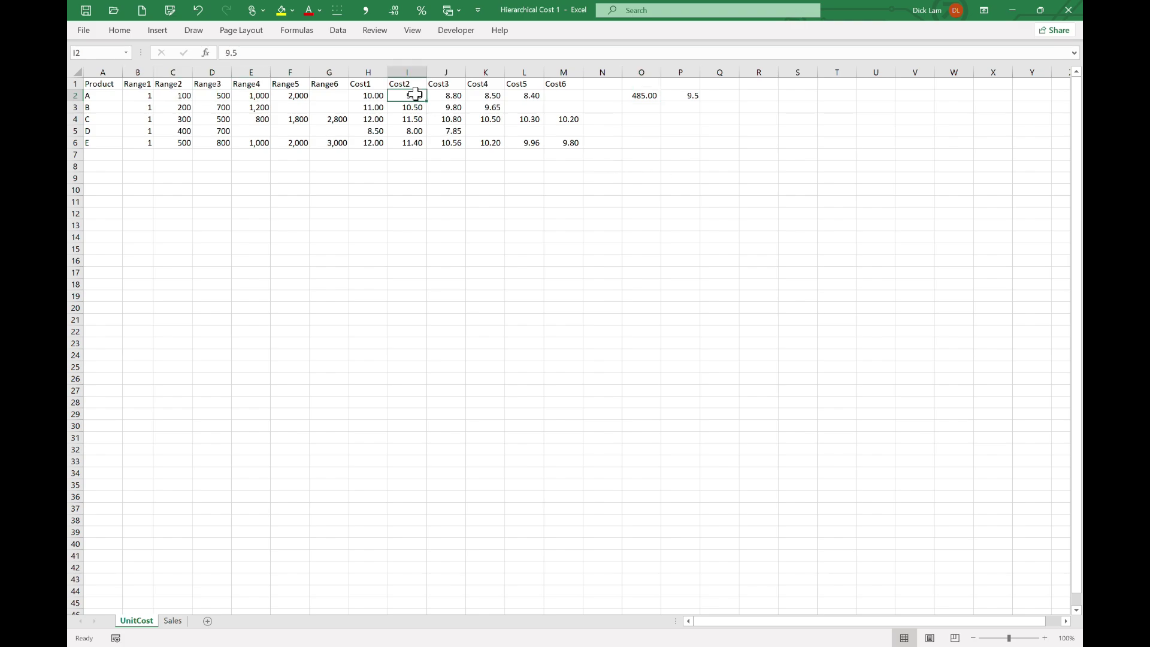
Step: Add the header "Row" in cell D1 of the Sales sheet
click(174, 622)
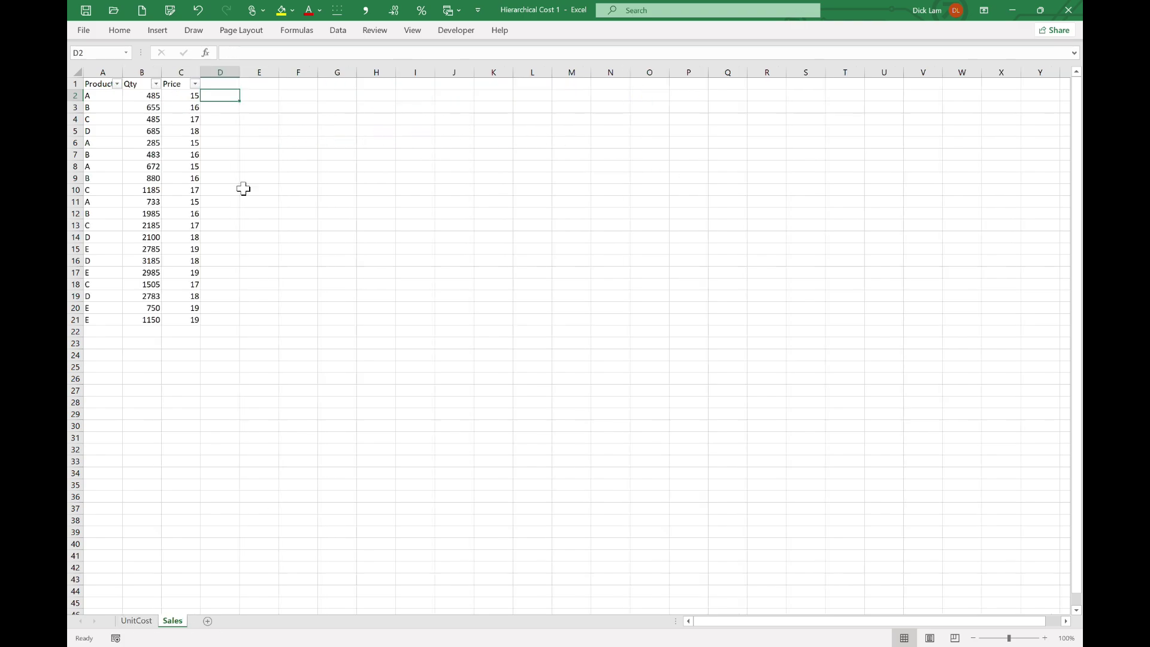
key(Up)
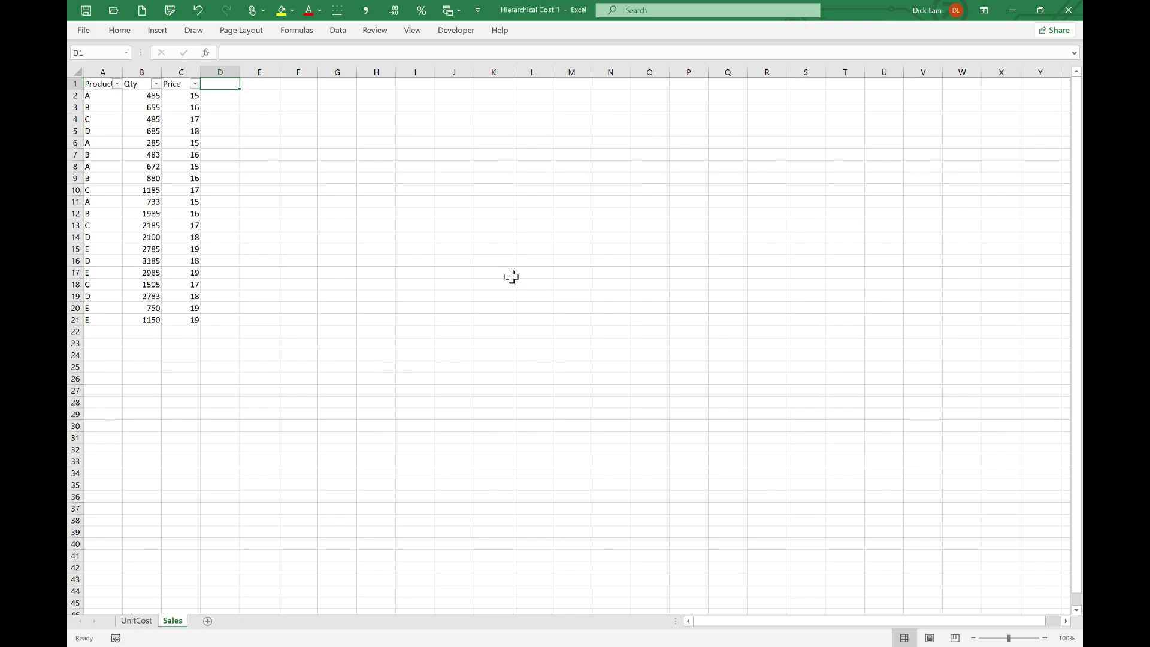
text(Row)
key(Return)
Step: Enter a MATCH formula in D2 finding product A2 in UnitCost's product list, with an absolute A2:A6 reference and match type 0
text(=match)
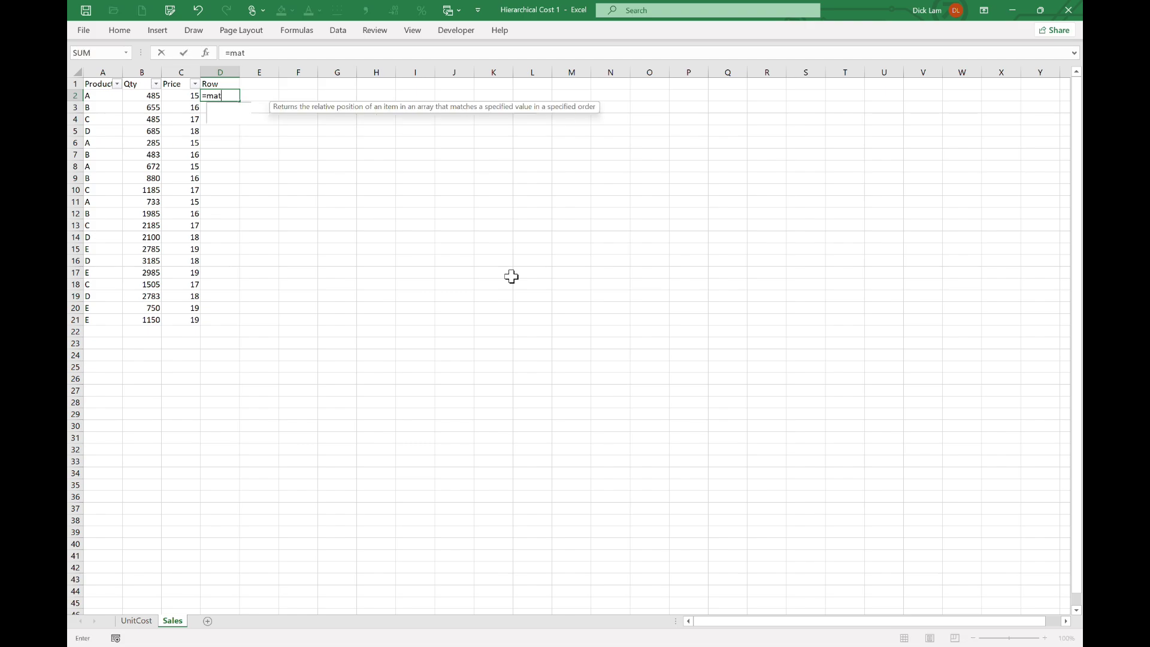
key(Tab)
key(Left)
key(Left)
key(Left)
text(,)
key(ctrl+Page_Up)
key(Down)
key(ctrl+shift+Down)
key(F4)
text(,0)
key(Return)
Step: Fill the MATCH formula in the Row column down through D21
key(ctrl+Down)
key(ctrl+shift+Up)
key(ctrl+d)
Step: Add the header "U.Cost" in E1 and begin a LOOKUP formula in E2 with quantity B2 as the lookup value
key(Up)
key(Right)
text(U.Cost)
key(Return)
text(=lookup)
key(Tab)
key(Left)
key(Left)
key(Left)
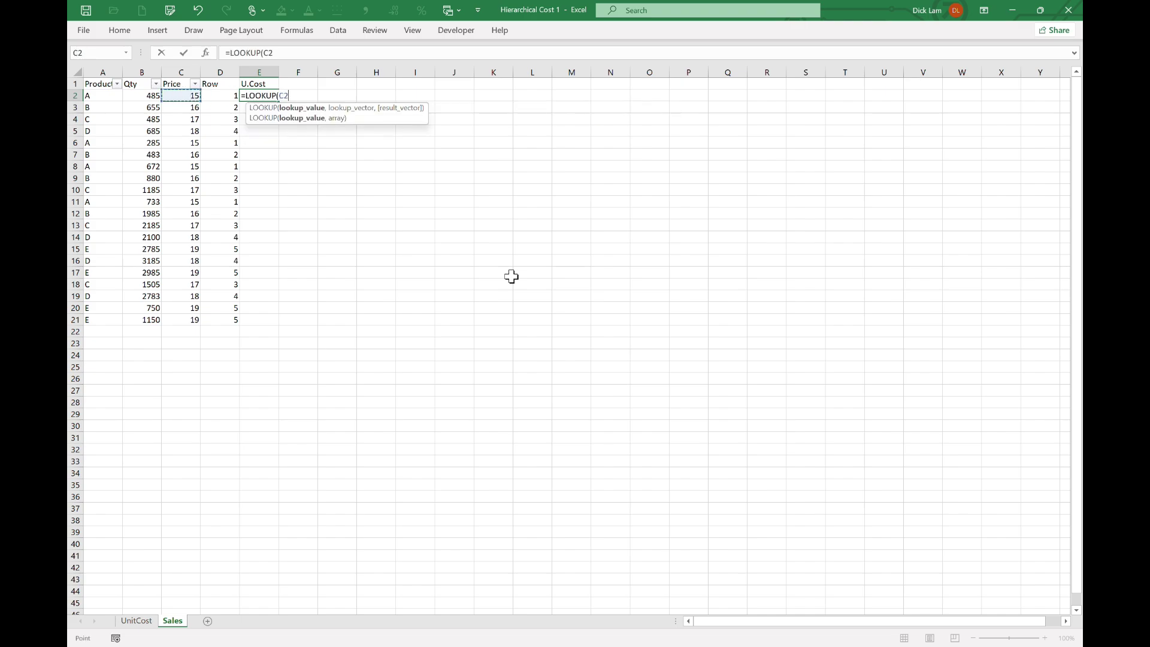
Step: Start the lookup vector with an OFFSET from UnitCost!$A$2 by D2-1 rows and 1 column, followed by a colon
text(,offset)
key(Tab)
key(ctrl+Page_Up)
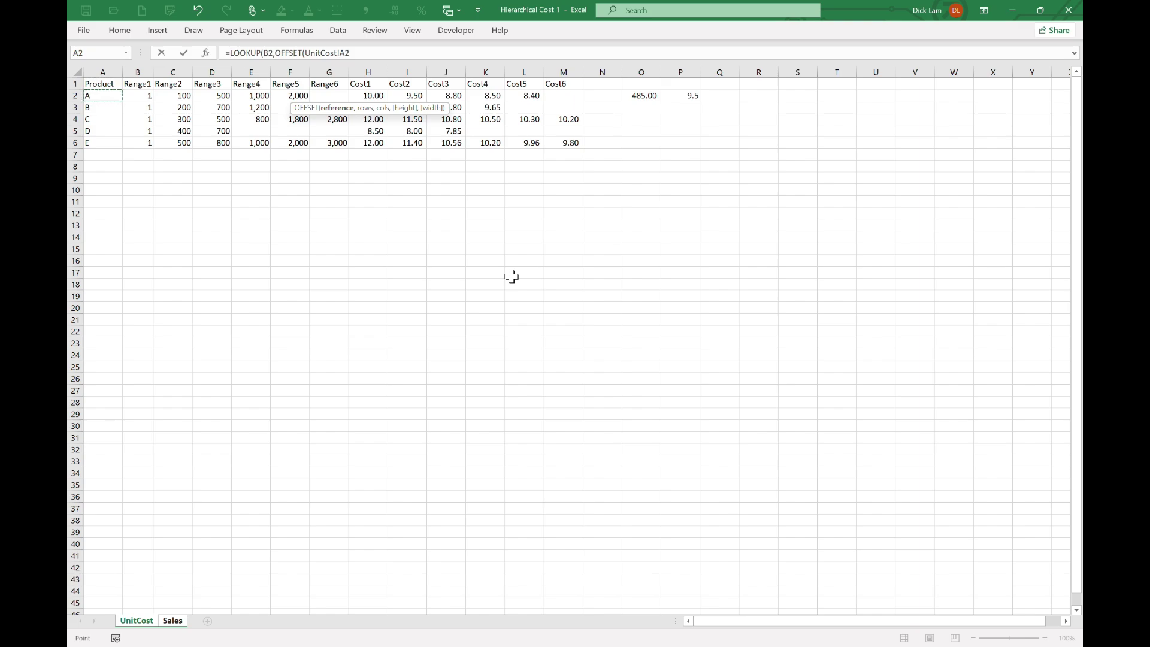
key(F4)
text(,)
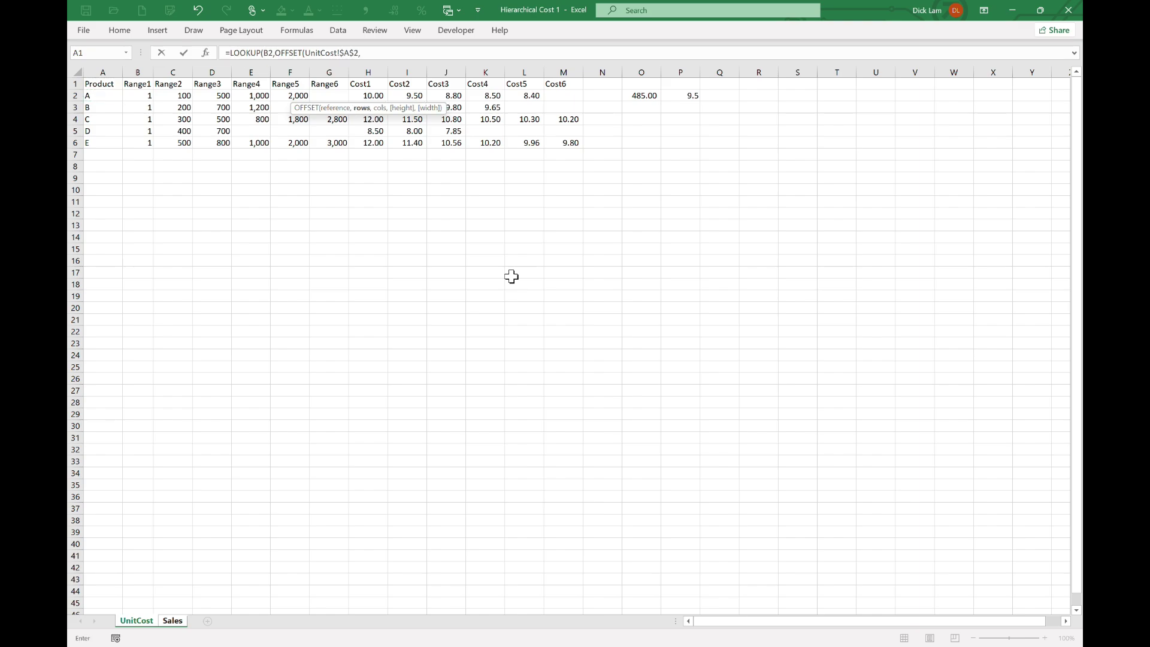
key(ctrl+Page_Down)
key(Left)
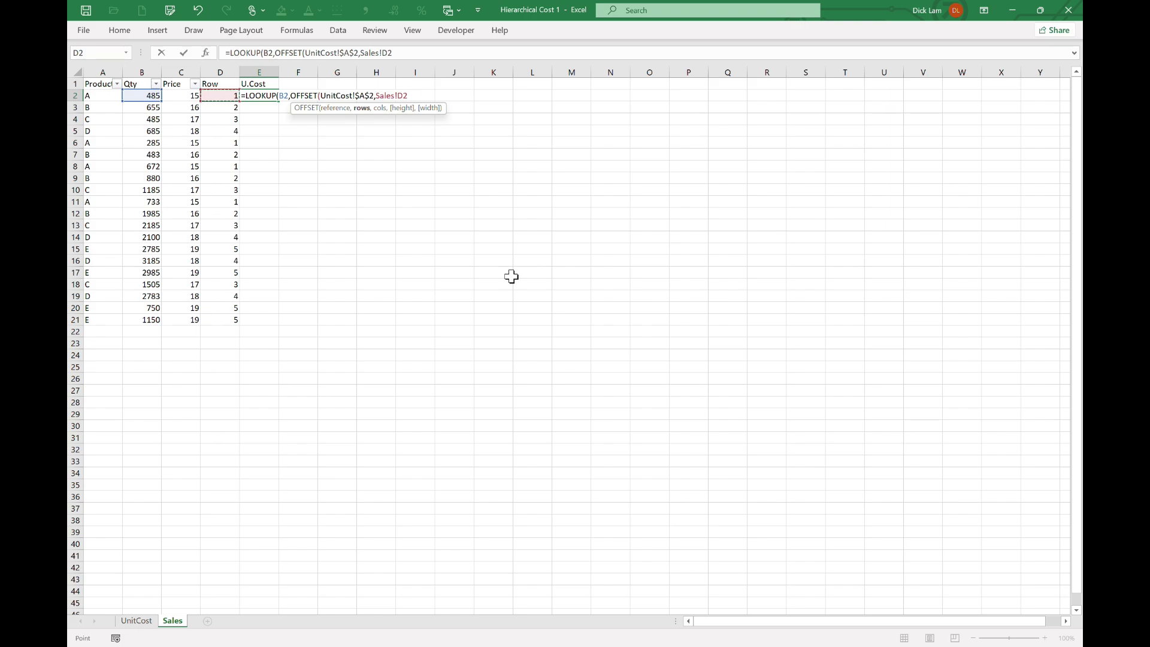
text(-1,1):off)
Step: End the lookup vector with an OFFSET from UnitCost!A2 by D2-1 rows and 6 columns
key(Tab)
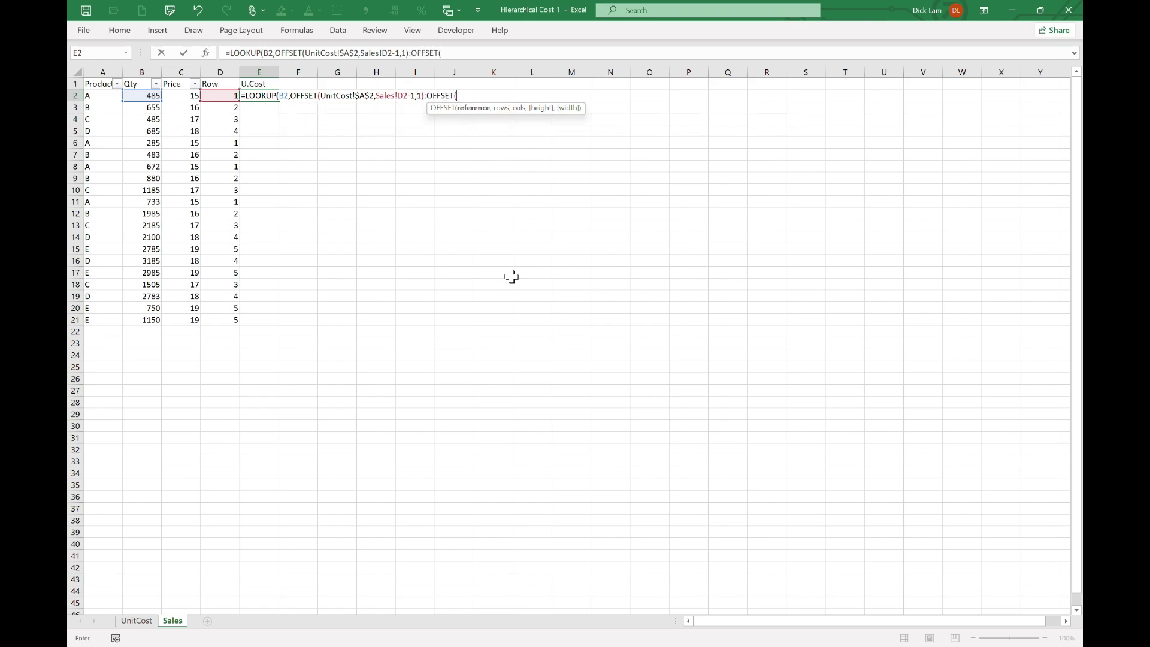
key(ctrl+Page_Up)
key(Down)
text(,)
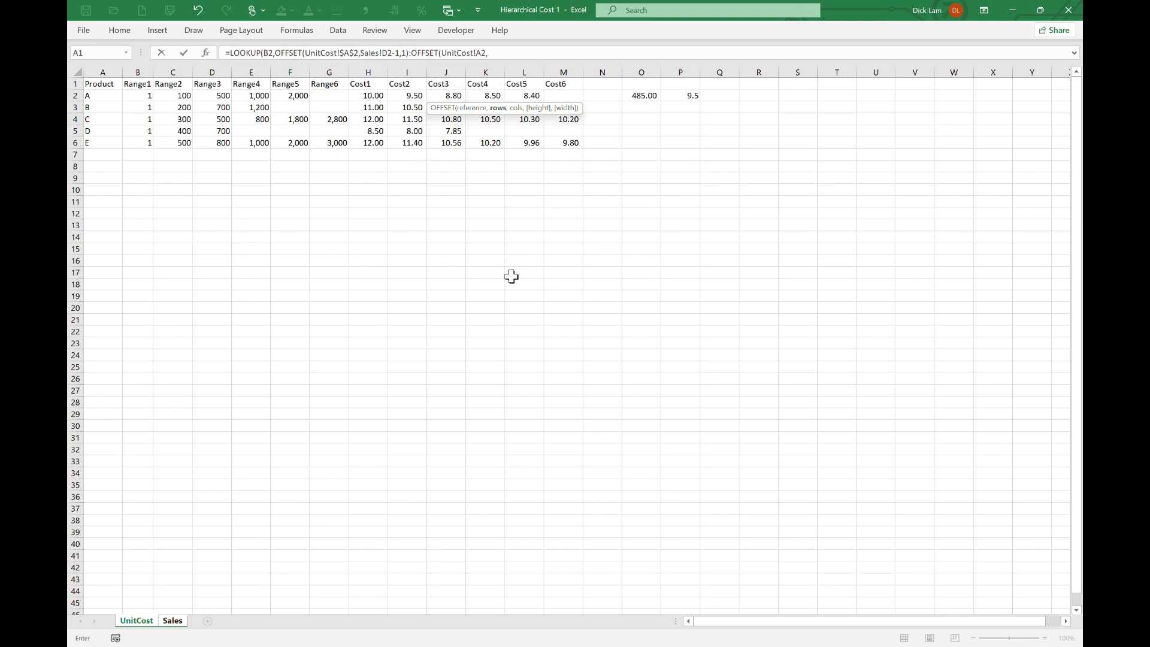
key(ctrl+Page_Down)
key(Left)
text(-1,6)
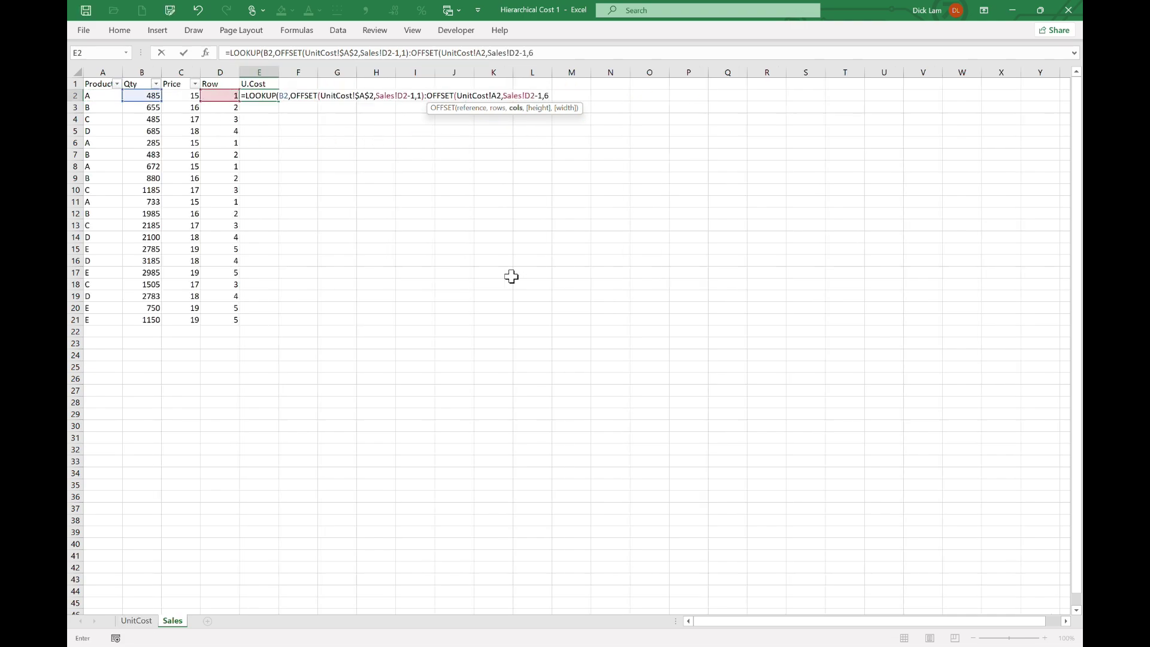
text(),)
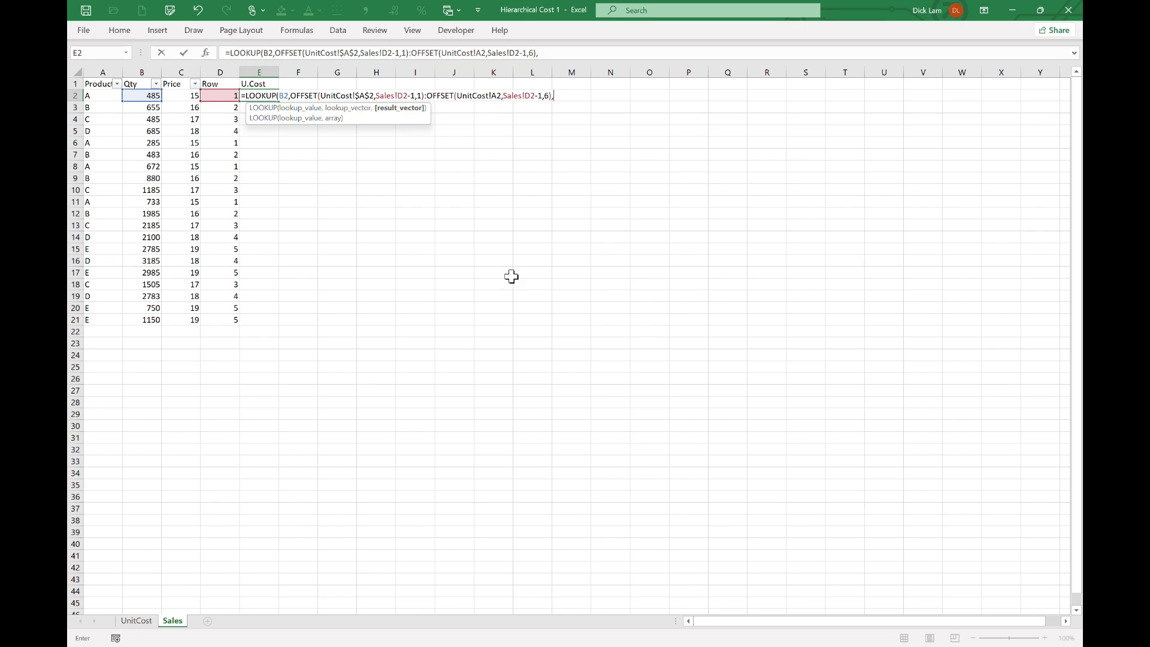
Step: Duplicate the OFFSET range pair as the LOOKUP's result vector and add the closing parenthesis
drag(276, 56, 538, 54)
key(ctrl+c)
key(End)
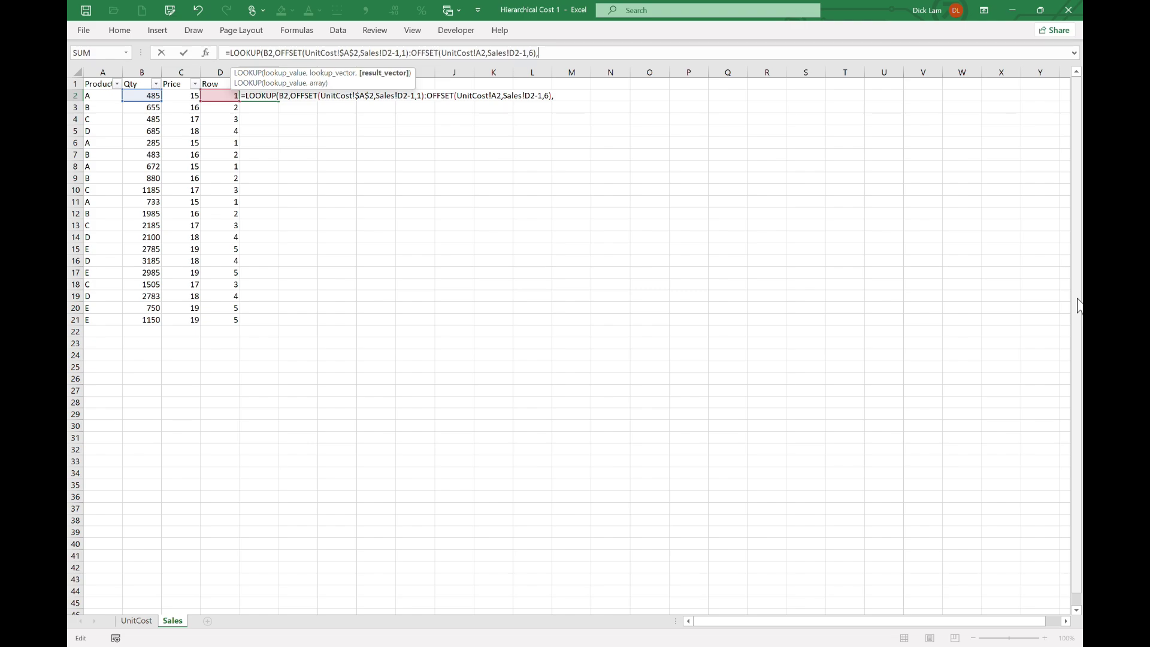
key(ctrl+v)
text())
Step: Change the reference in the result vector's first OFFSET to UnitCost!$G$2
key(Left)
key(Left)
key(Left)
key(Left)
key(Left)
key(Left)
key(Left)
key(Left)
key(Left)
key(Left)
key(Left)
key(Left)
key(Left)
key(Left)
key(Left)
key(Left)
key(Left)
key(Left)
key(Left)
key(Left)
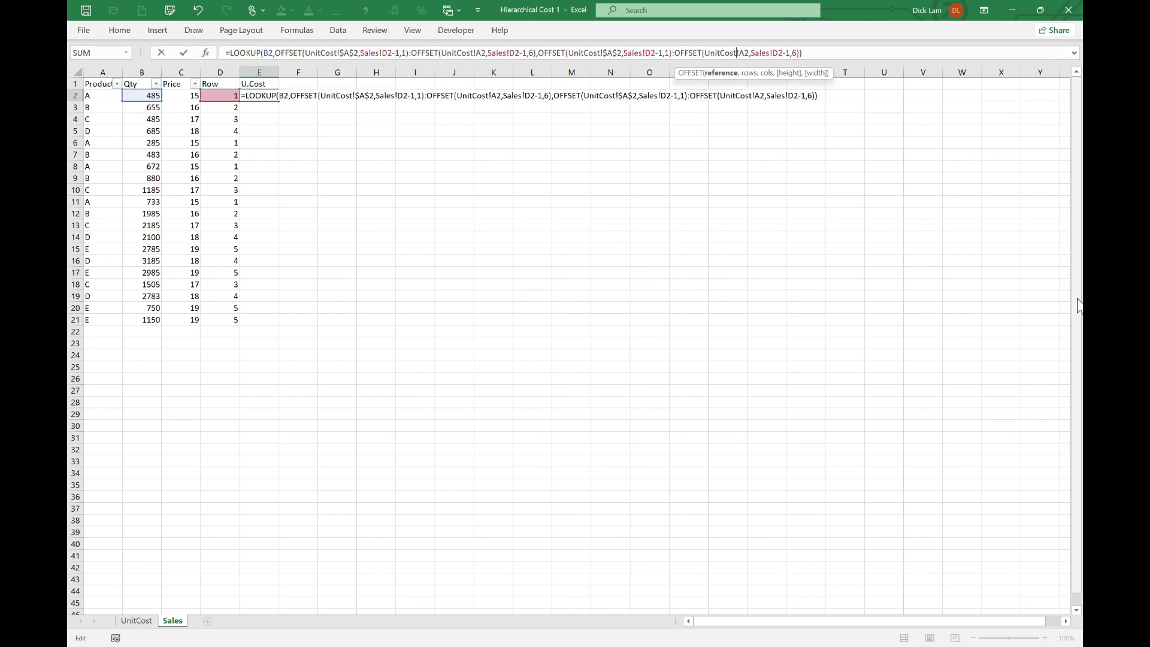
key(Left)
key(Left)
key(Left)
key(BackSpace)
text(g)
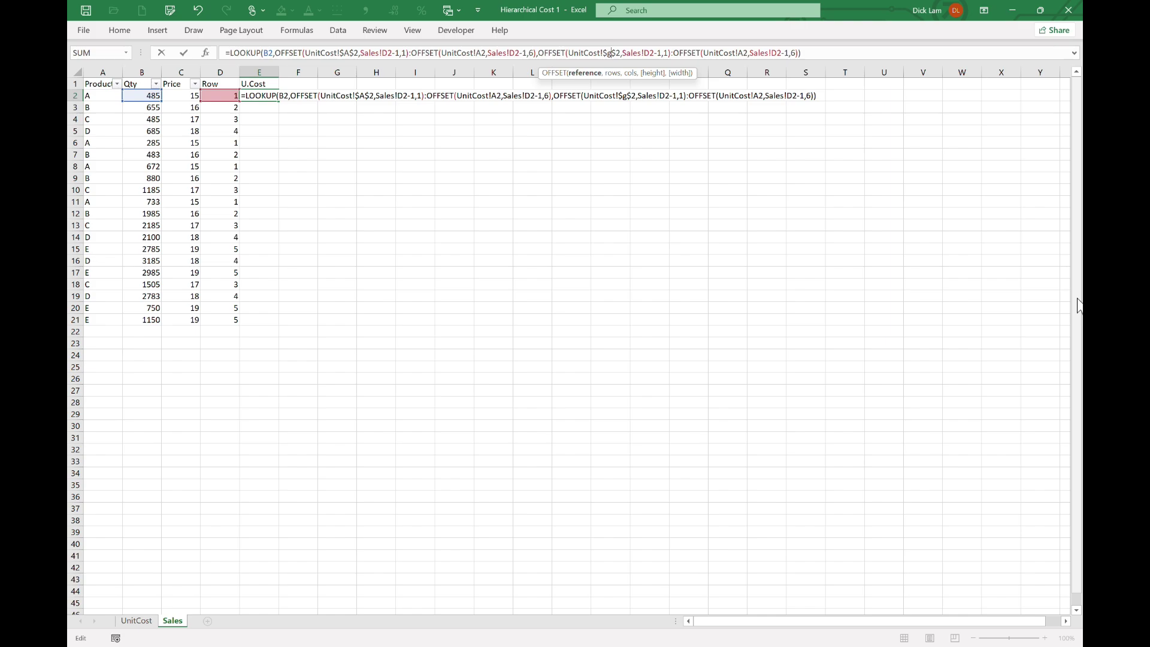
Step: Change the reference in the result vector's second OFFSET to UnitCost!G2
key(Right)
key(Right)
key(Right)
key(Right)
key(Right)
key(Right)
key(Right)
key(Right)
key(Right)
key(Right)
key(Right)
key(Right)
key(Right)
key(Right)
key(Right)
key(Right)
key(Right)
key(Right)
key(Right)
key(Right)
key(shift+Right)
text(g)
Step: Remove the redundant Sales! prefix from D2 in both OFFSET functions of the lookup vector
key(Left)
key(Left)
key(Left)
key(Left)
key(Left)
key(Left)
key(Left)
key(Left)
key(Left)
key(Left)
key(Left)
key(Left)
key(Left)
key(Left)
key(Left)
key(Left)
key(Left)
key(Left)
key(Left)
key(Left)
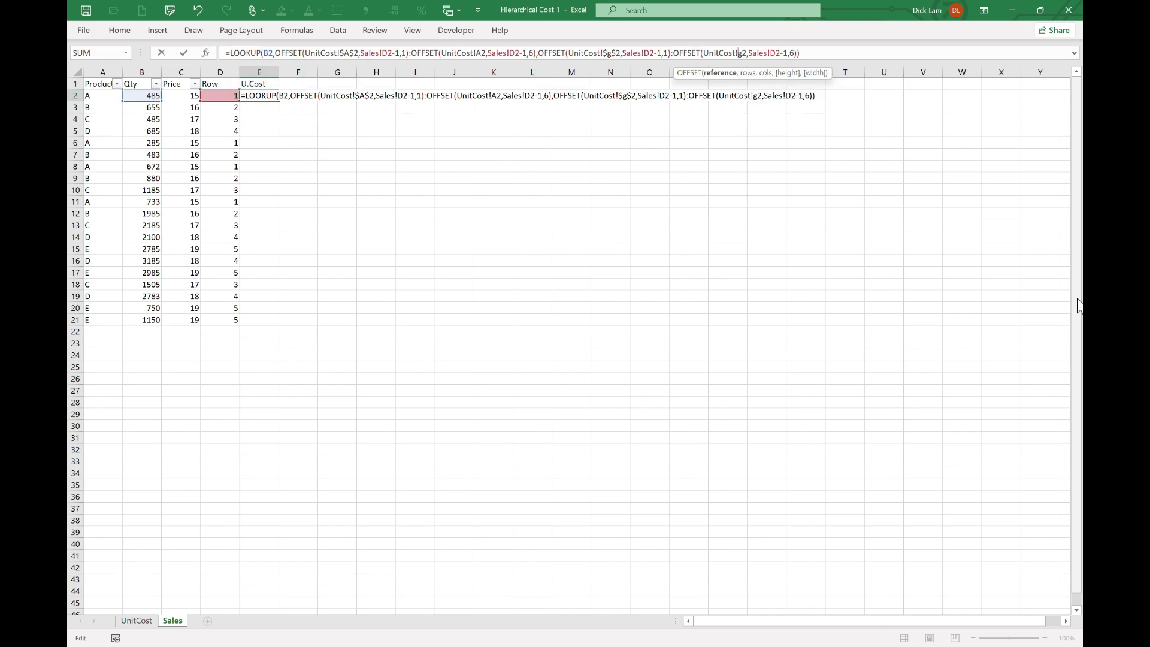
key(Left)
key(Left)
key(Left)
key(Left)
key(Left)
key(Left)
key(Left)
key(Left)
key(Left)
key(Left)
key(Left)
key(Left)
key(Left)
key(Left)
key(Left)
key(Left)
key(Left)
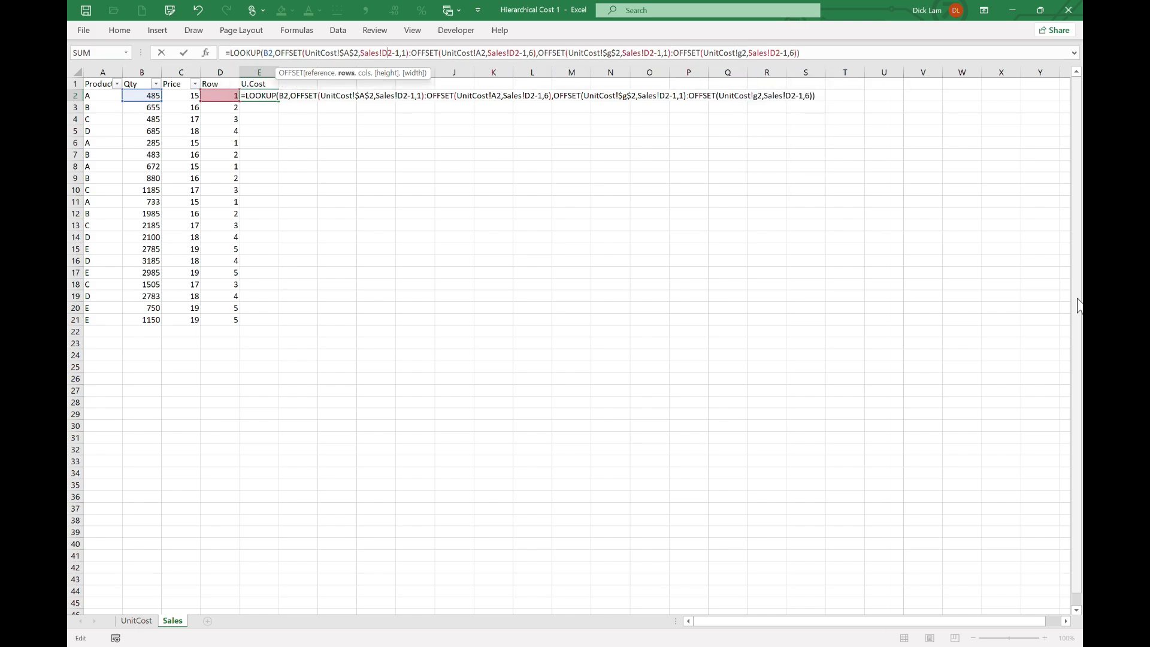
key(shift+Left)
key(shift+Left)
key(shift+Left)
key(shift+Left)
key(shift+Left)
key(BackSpace)
key(Right)
key(Right)
key(Right)
key(Right)
key(Right)
key(Right)
key(Right)
key(Right)
key(Right)
key(Right)
key(Right)
key(Right)
key(Right)
key(Right)
key(Right)
key(Right)
key(Right)
key(Right)
key(Right)
key(Right)
key(shift+Right)
key(shift+Right)
key(shift+Right)
key(shift+Right)
key(shift+Right)
key(shift+Right)
key(BackSpace)
Step: Remove the Sales! prefix from D2 in both OFFSET functions of the result vector and enter the formula
key(Right)
key(Right)
key(Right)
key(Right)
key(Right)
key(Right)
key(Right)
key(Right)
key(Right)
key(Right)
key(Right)
key(Right)
key(Right)
key(Right)
key(Right)
key(Right)
key(Right)
key(Right)
key(Right)
key(Right)
key(Left)
key(Left)
key(shift+Right)
key(shift+Right)
key(shift+Right)
key(shift+Right)
key(shift+Right)
key(shift+Right)
key(BackSpace)
key(Right)
key(Right)
key(Right)
key(Right)
key(Right)
key(Right)
key(Right)
key(Right)
key(Right)
key(Right)
key(Right)
key(Right)
key(Right)
key(Right)
key(Right)
key(Right)
key(Right)
key(Right)
key(Right)
key(Right)
key(Right)
key(Right)
key(Right)
key(shift+Right)
key(shift+Right)
key(shift+Right)
key(shift+Right)
key(shift+Right)
key(shift+Right)
key(BackSpace)
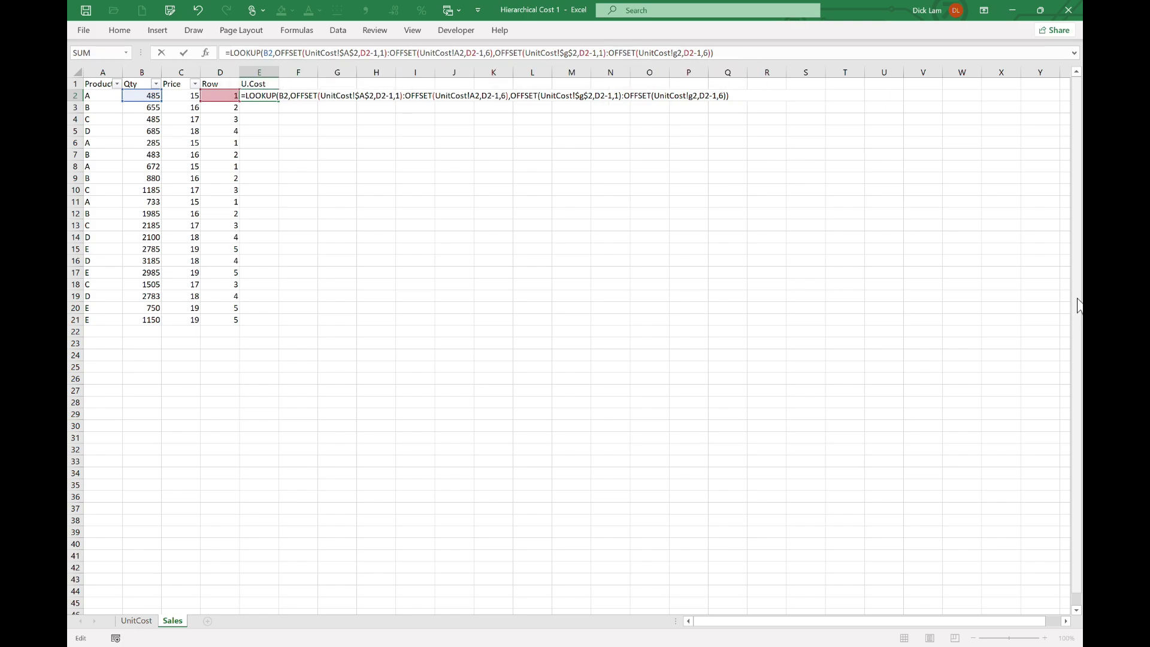
key(Return)
Step: Fill the U.Cost formula from E2 down to E21 on the Sales sheet
key(Up)
key(ctrl+Page_Up)
key(ctrl+Page_Down)
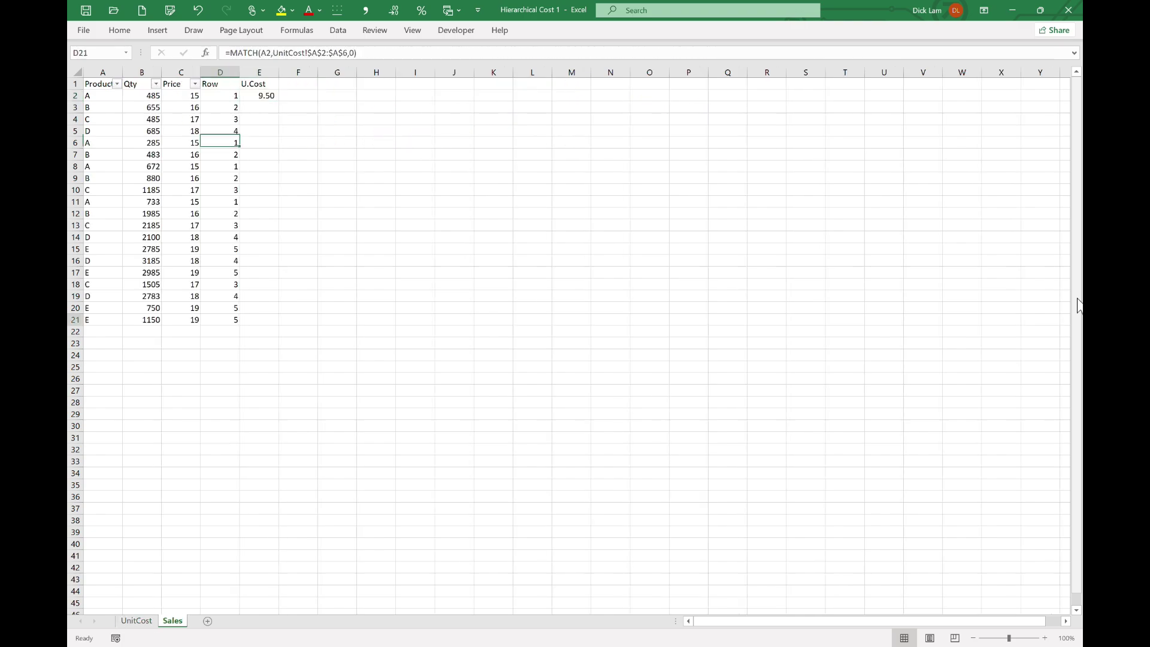
key(Left)
key(ctrl+Down)
key(Right)
key(ctrl+shift+Up)
key(ctrl+d)
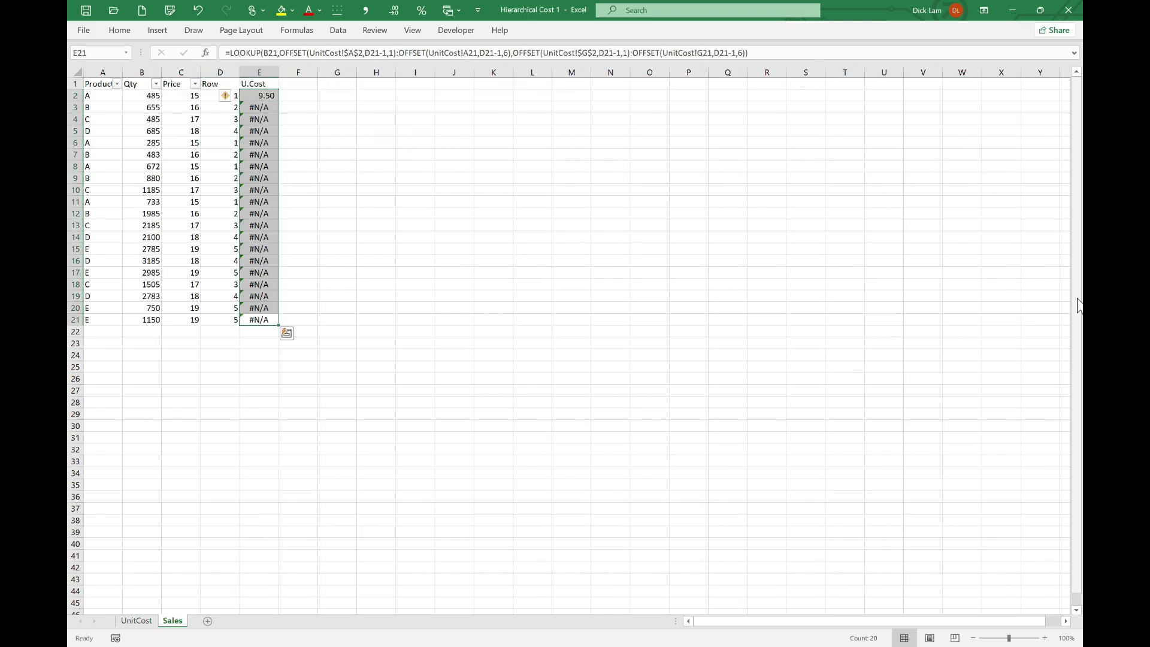
Step: In E2's LOOKUP formula, make the UnitCost!A2 reference in the lookup vector's second OFFSET absolute
key(ctrl+Up)
key(Down)
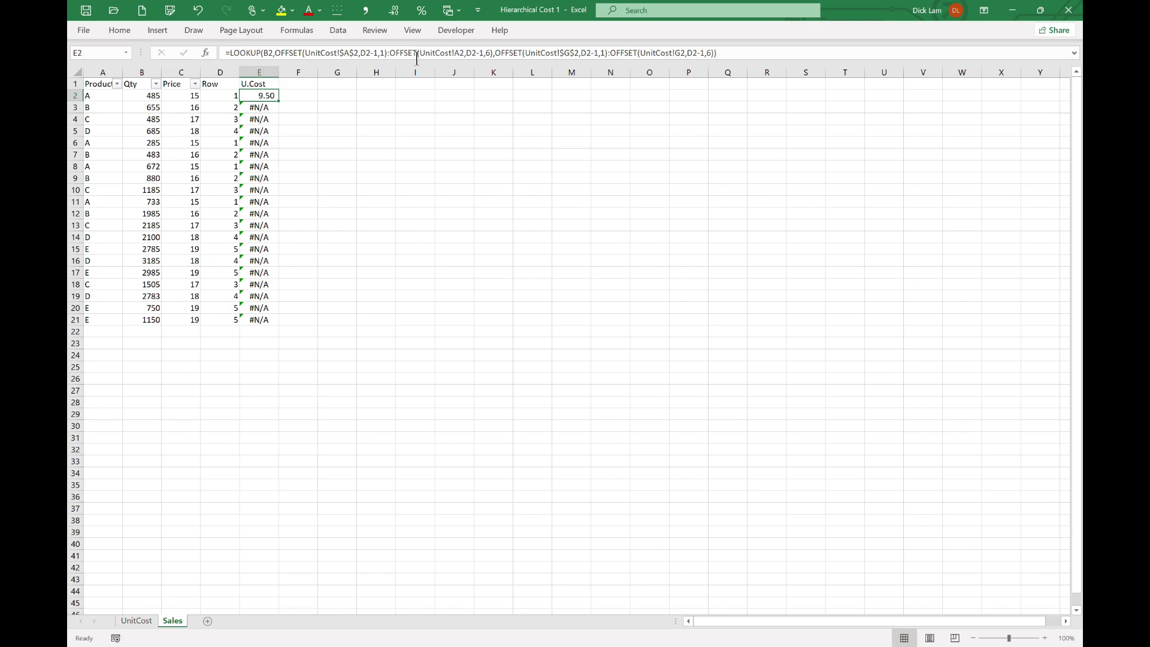
click(456, 53)
key(F4)
Step: Make the UnitCost!G2 reference in the result vector's second OFFSET absolute and refill the formula from E2 down to E21
key(Right)
key(Right)
key(Right)
key(Right)
key(Right)
key(Right)
key(Right)
key(Right)
key(Right)
key(Right)
key(Right)
key(Right)
key(Right)
key(Right)
key(Right)
key(Right)
key(Right)
key(Right)
key(Right)
key(Right)
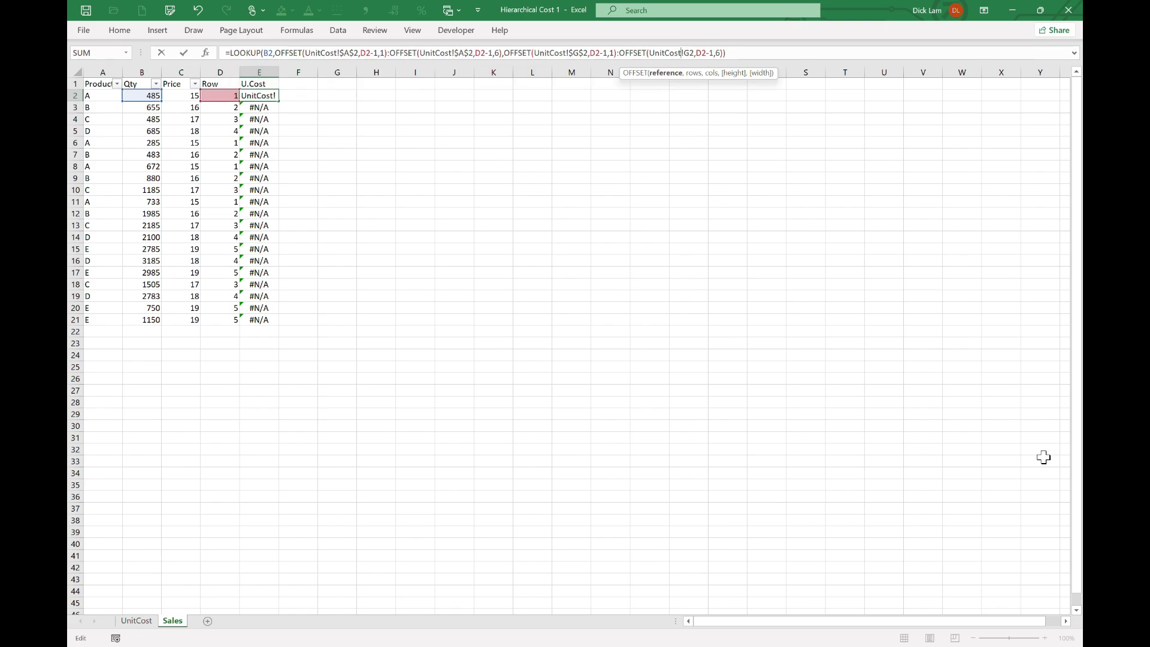
key(F4)
key(Return)
key(ctrl+shift+Down)
key(ctrl+d)
Step: Check product C's unit cost in E10 against that product's quantity ranges and costs on the UnitCost sheet
key(Down)
key(Down)
key(Down)
key(Down)
key(Down)
key(Down)
key(Down)
key(Down)
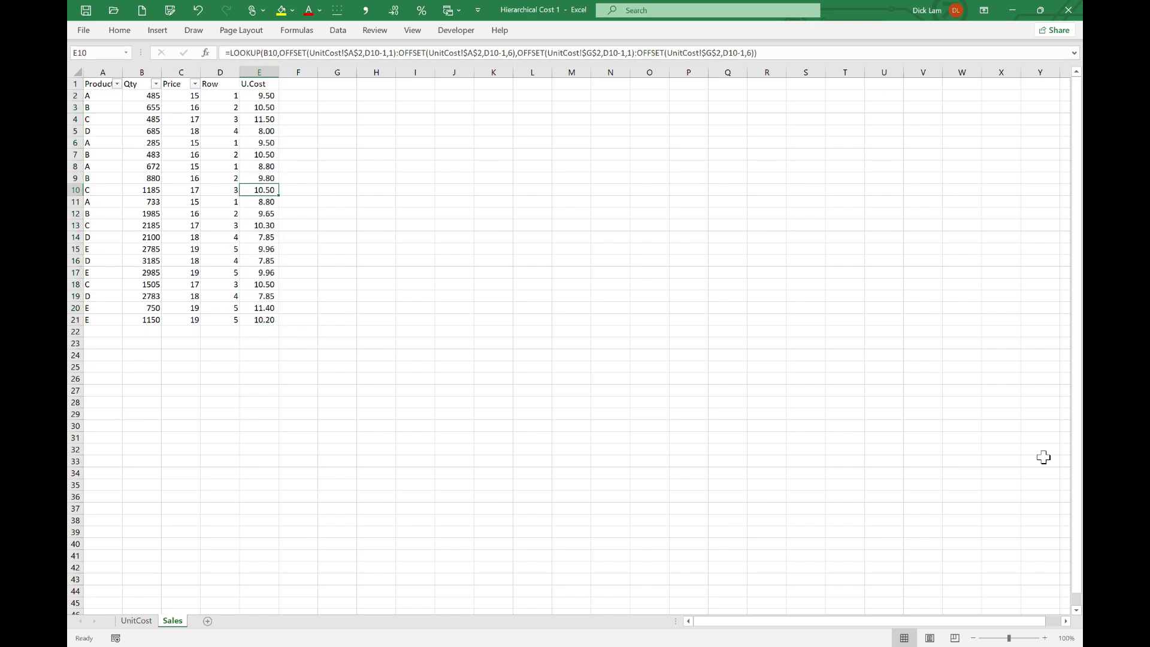
key(ctrl+Page_Up)
key(Down)
key(Down)
key(Left)
key(Left)
key(Left)
key(Left)
key(Left)
key(Left)
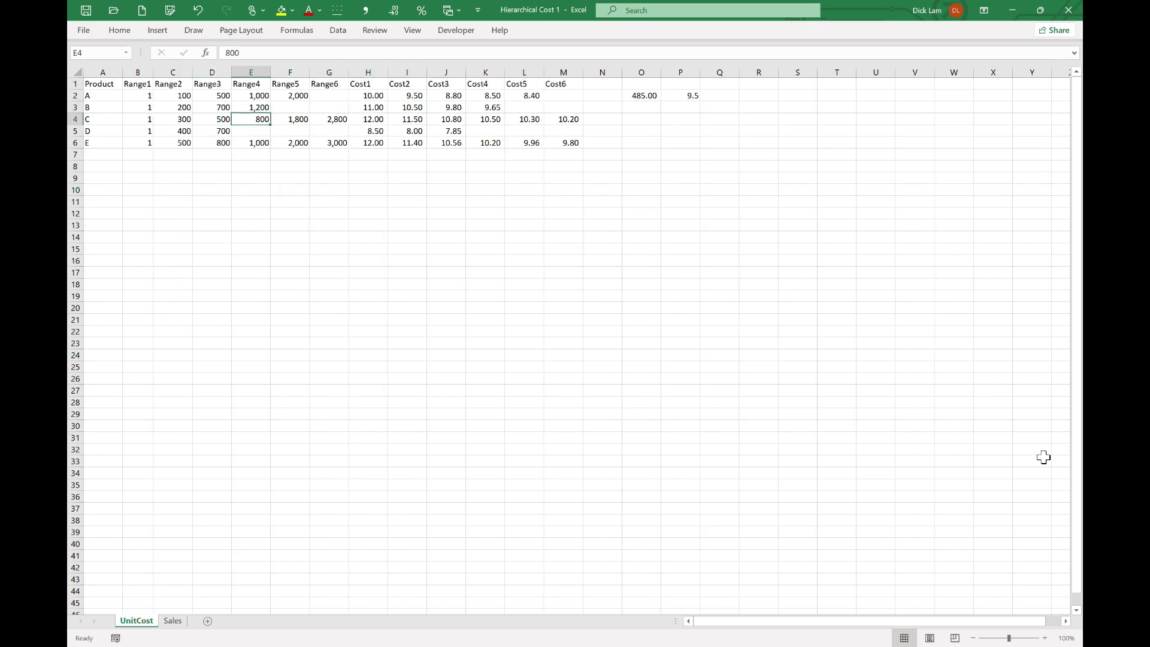
key(Right)
key(Right)
key(Right)
key(Right)
key(Right)
key(Right)
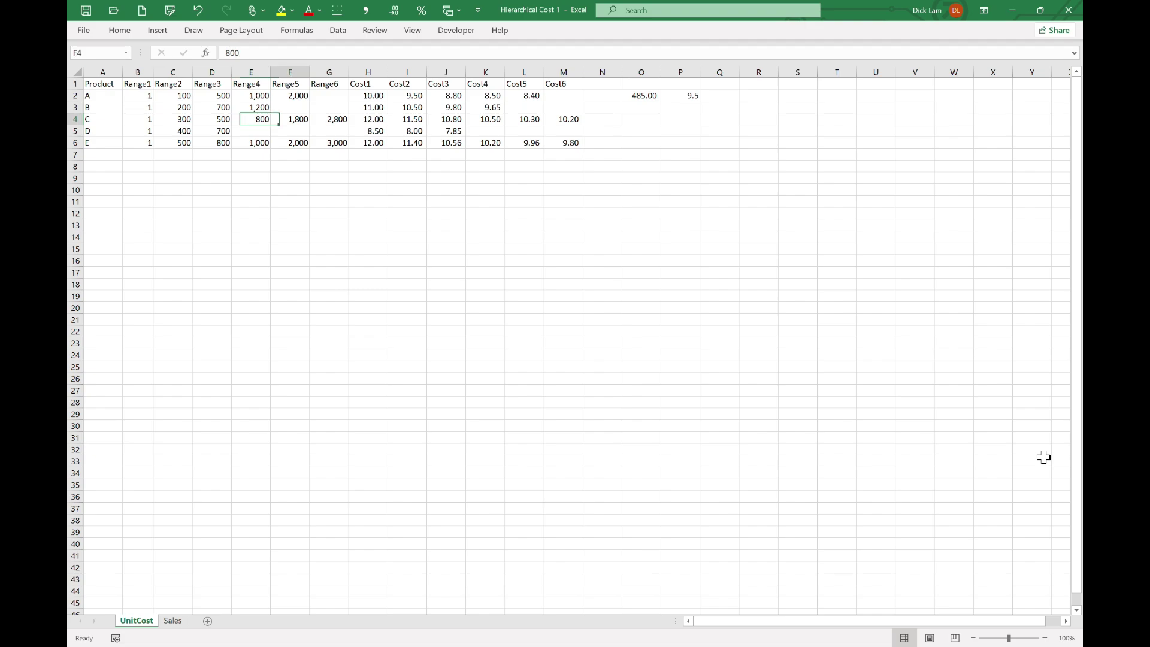
Step: Add the headers Ttl Sales, Ttl Cost, Profit and Profit % in F1:I1 of the Sales sheet
key(ctrl+Page_Down)
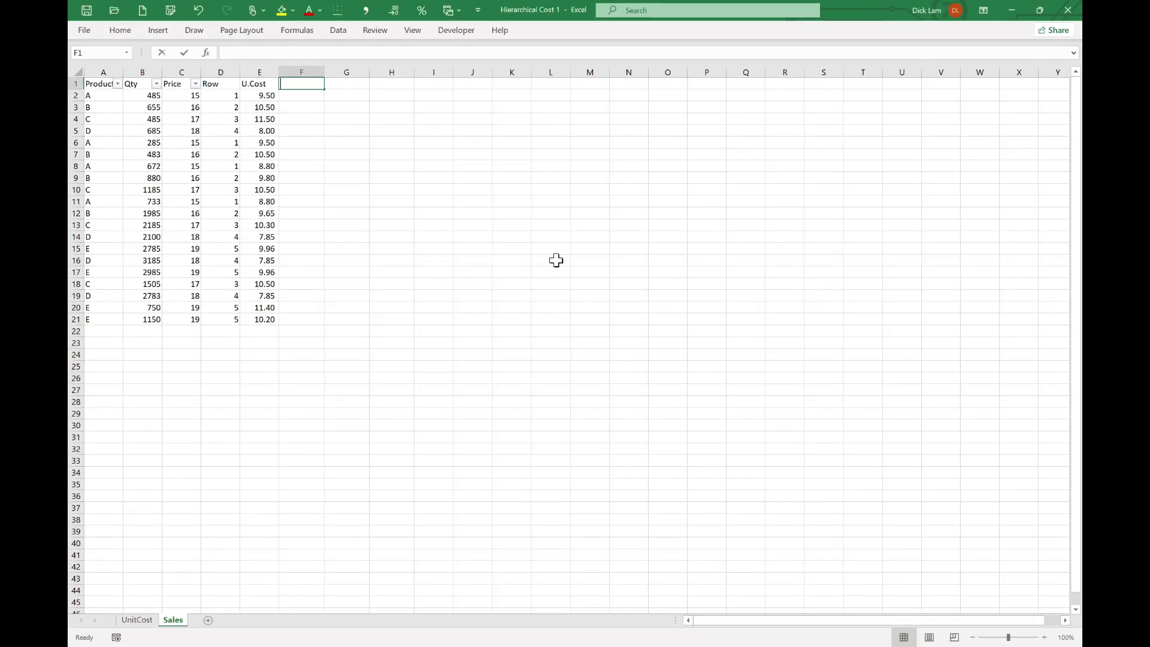
text(Ttl Sales)
key(Tab)
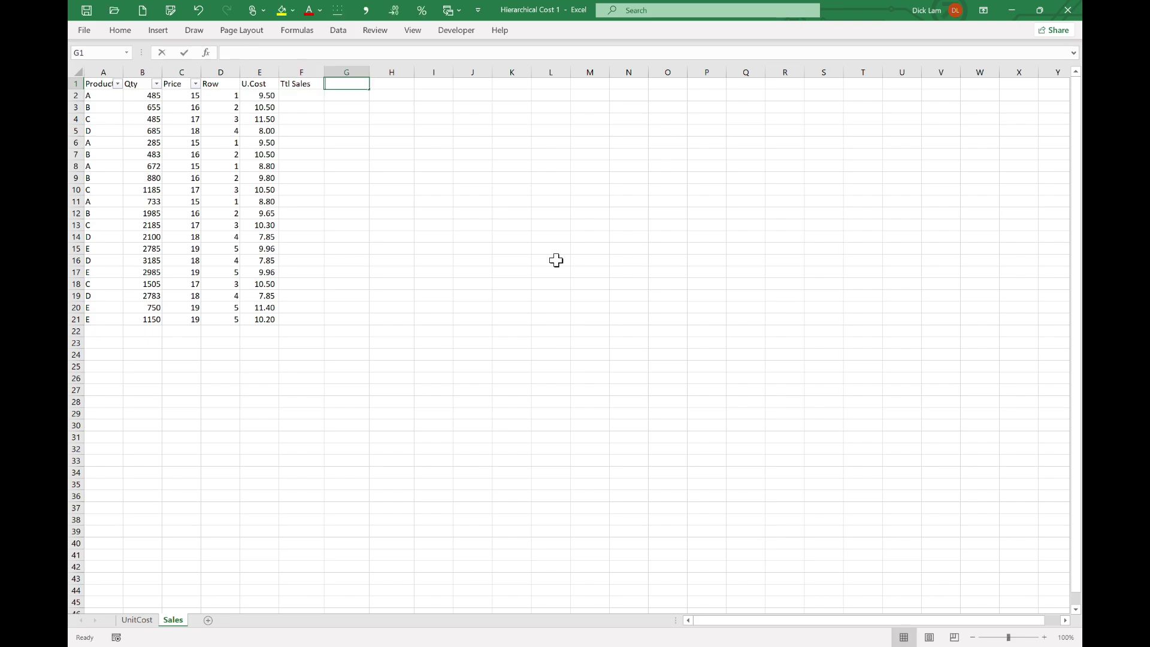
text(Ttl Cost)
key(Tab)
text(Profi)
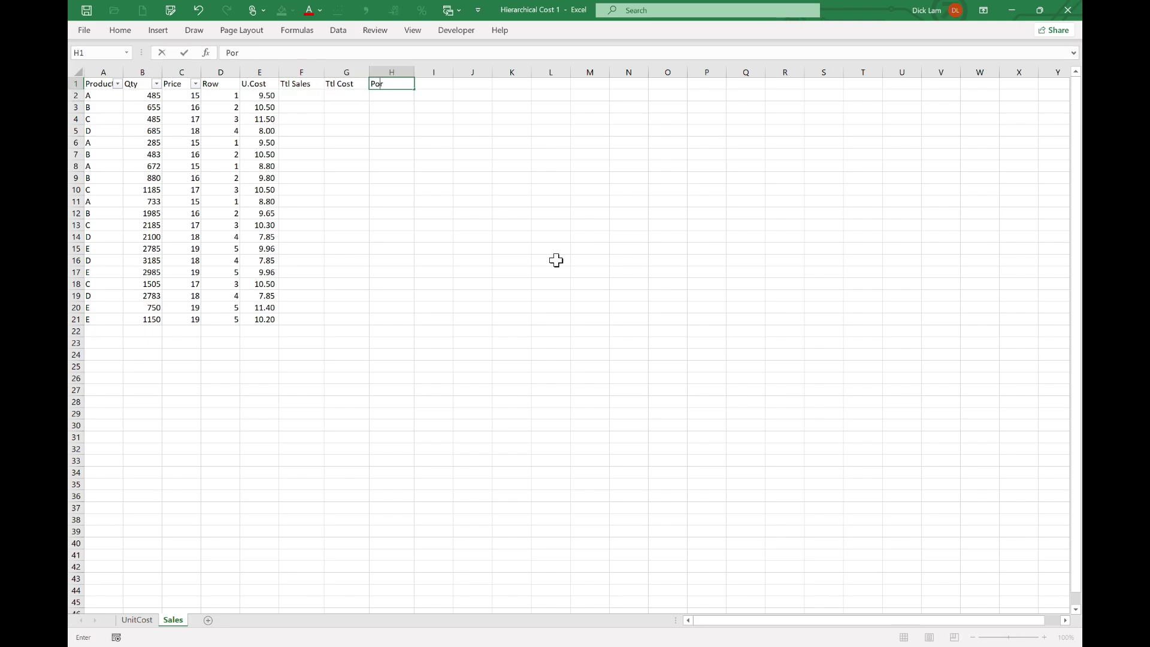
text(t)
key(Tab)
text(Profit %)
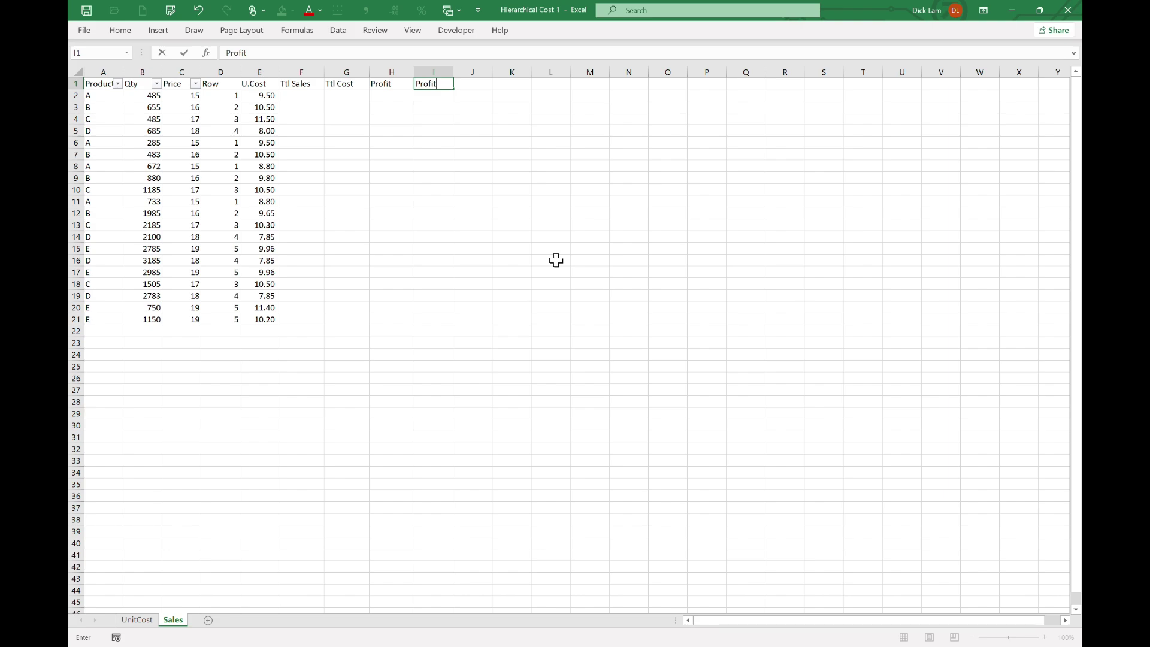
key(Return)
Step: Calculate Ttl Sales in F2 with the formula =B2*C2
text(=)
key(Left)
key(Left)
key(Left)
key(Left)
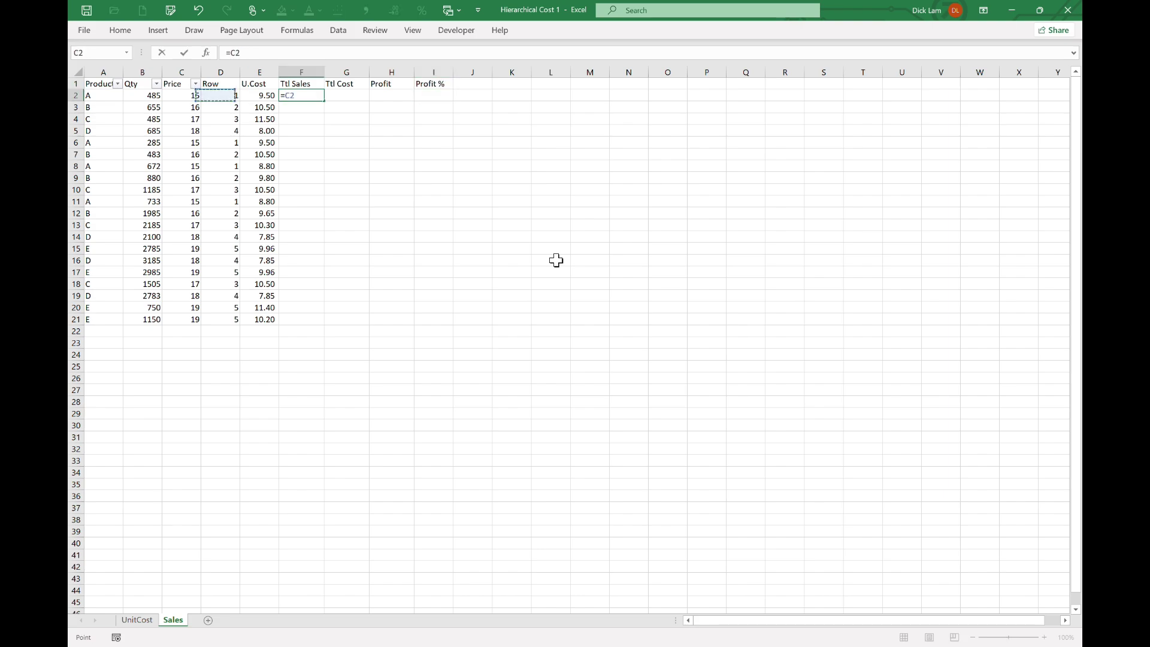
text(*)
key(Left)
key(Left)
key(Left)
key(ctrl+Return)
Step: Calculate Ttl Cost in G2 with the formula =B2*E2
key(Right)
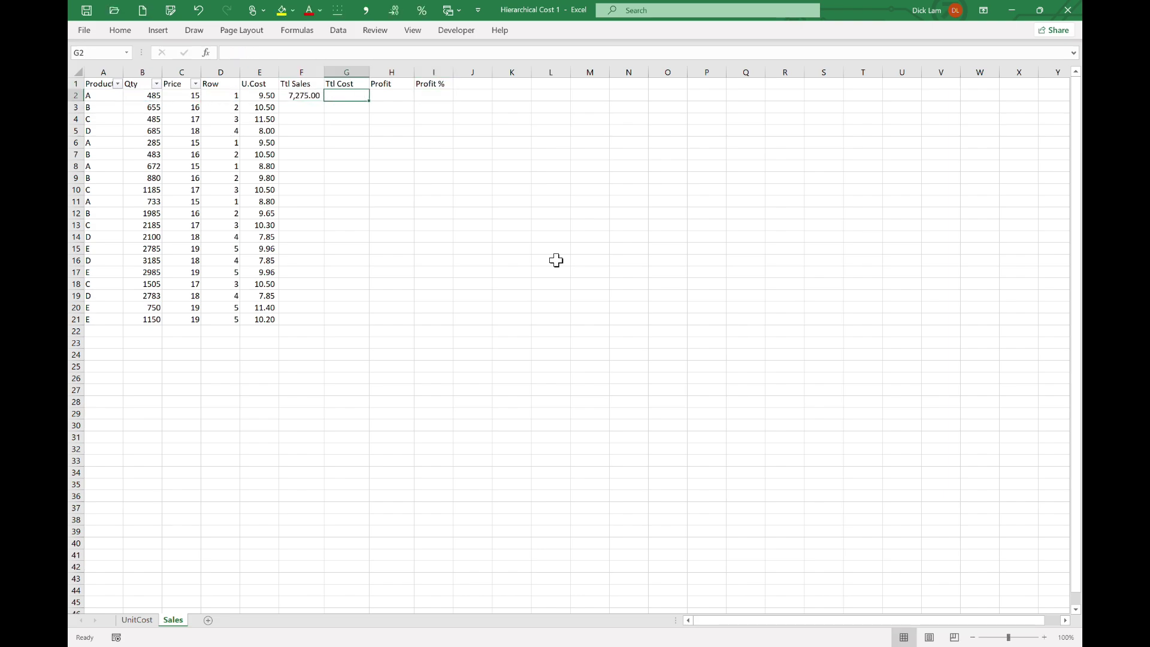
text(=)
key(Left)
key(Left)
key(Left)
key(Left)
key(Left)
text(*)
key(Right)
key(Right)
key(Right)
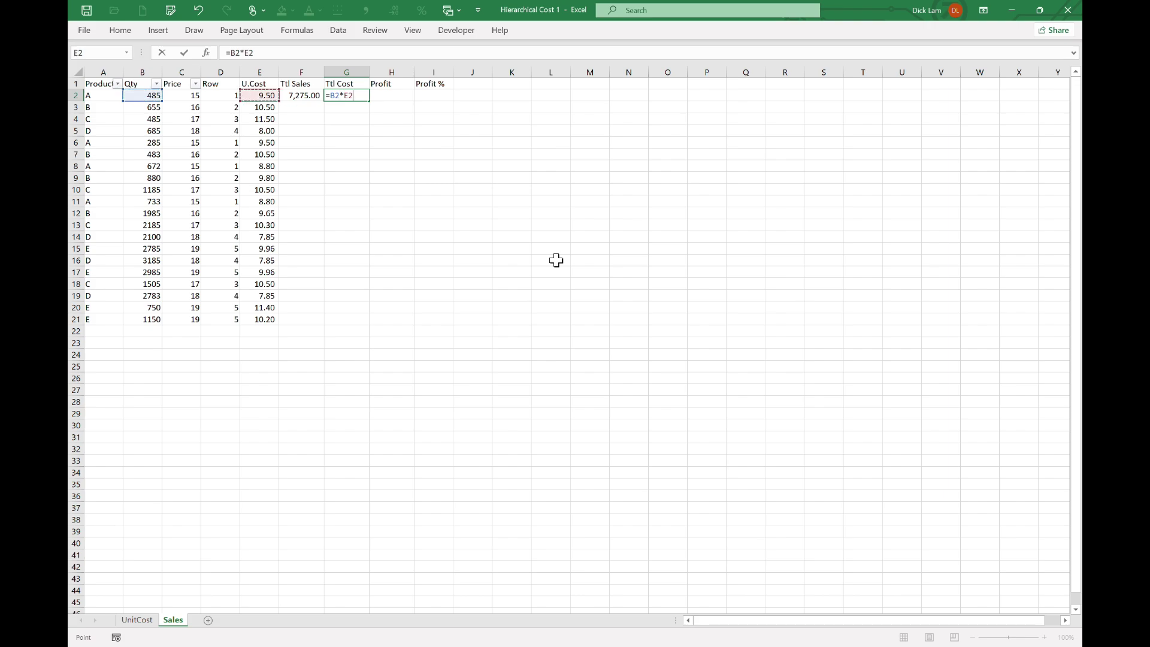
key(Tab)
Step: Calculate Profit in H2 with the formula =F2-G2
text(=)
key(Left)
key(Left)
text(-)
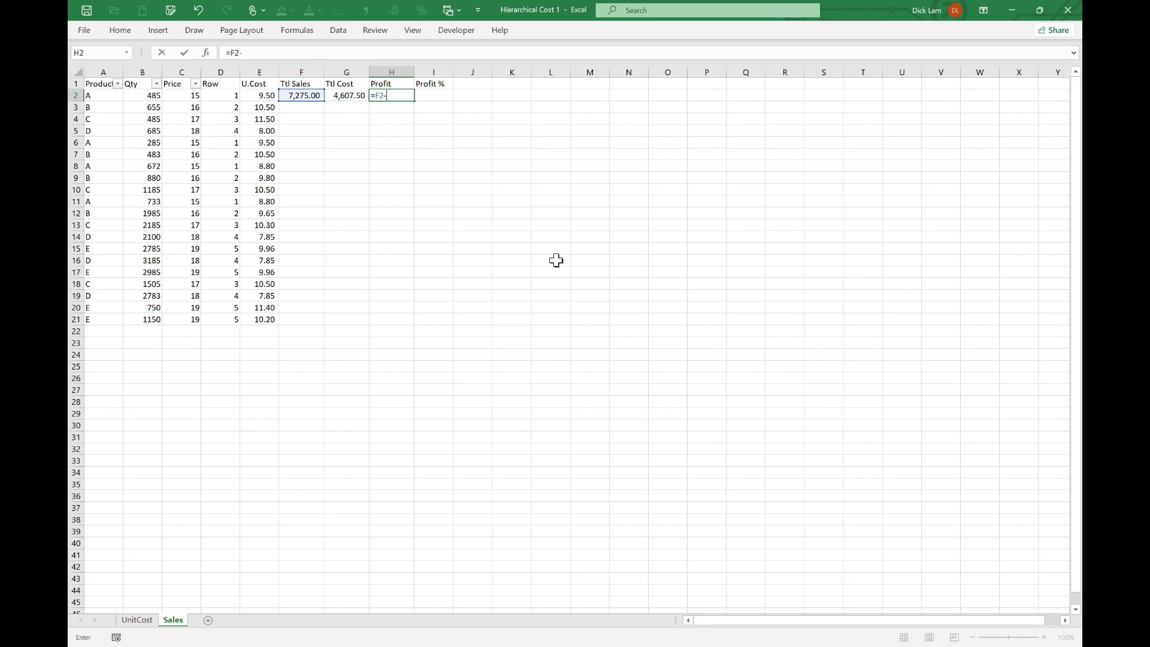
key(Left)
key(ctrl+Return)
Step: Calculate Profit % in I2 with the formula =H2/F2
key(Right)
text(=)
key(Left)
text(/)
key(Left)
key(Left)
key(Left)
key(ctrl+Return)
Step: Fill the sales, cost, profit and profit percentage formulas from F2:I2 down to row 21
key(Left)
key(Left)
key(Left)
key(shift+Right)
key(shift+Right)
key(shift+Right)
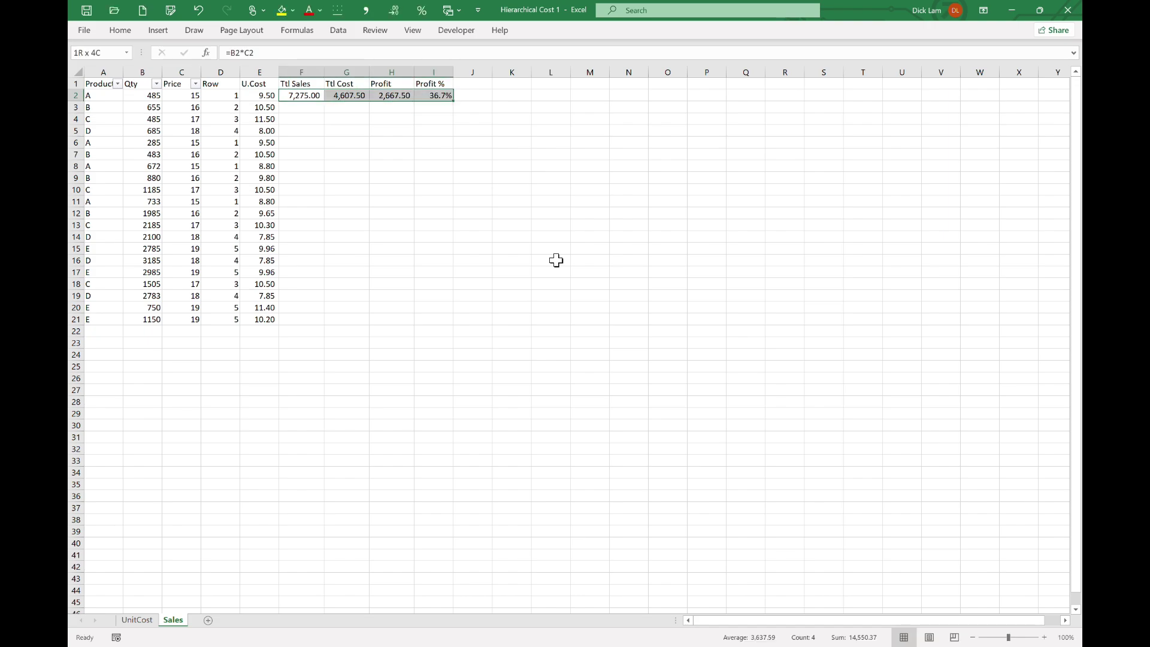
key(shift+Down)
key(shift+Down)
key(shift+Down)
key(shift+Down)
key(shift+Down)
key(shift+Down)
key(shift+Down)
key(shift+Down)
key(shift+Down)
key(shift+Down)
key(shift+Down)
key(shift+Down)
key(shift+Down)
key(shift+Down)
key(shift+Down)
key(shift+Down)
key(shift+Down)
key(shift+Down)
key(shift+Down)
key(ctrl+d)
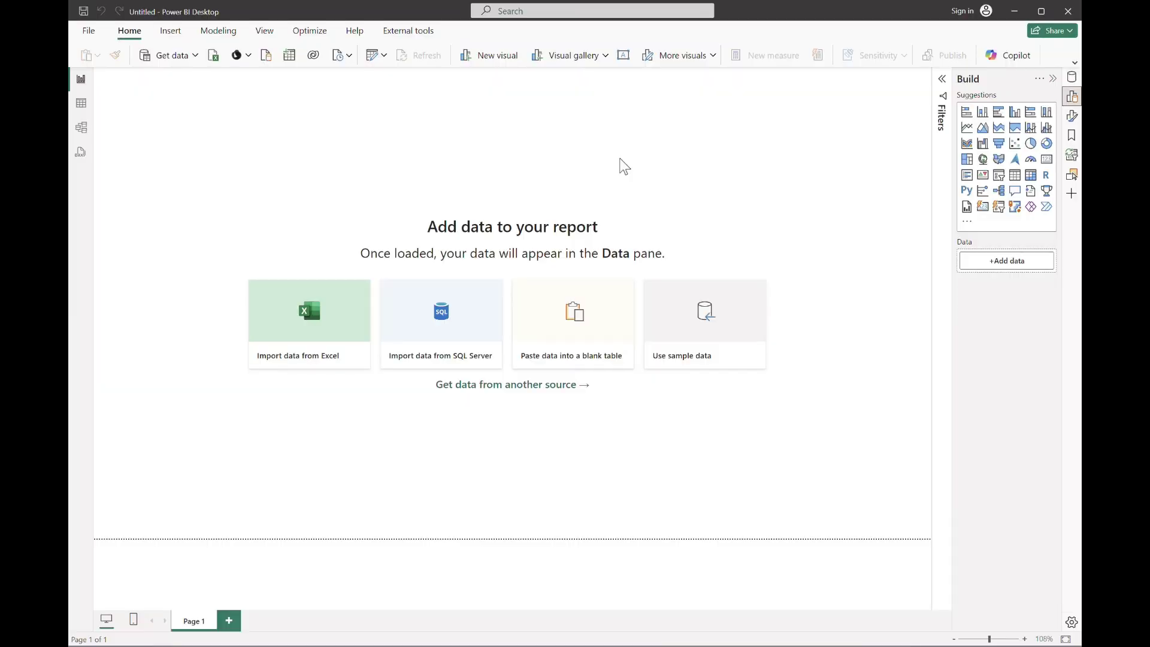
Step: In Power BI Desktop, import the Sales and UnitCost sheets from the Hierarchical Cost Data workbook and load them
click(309, 318)
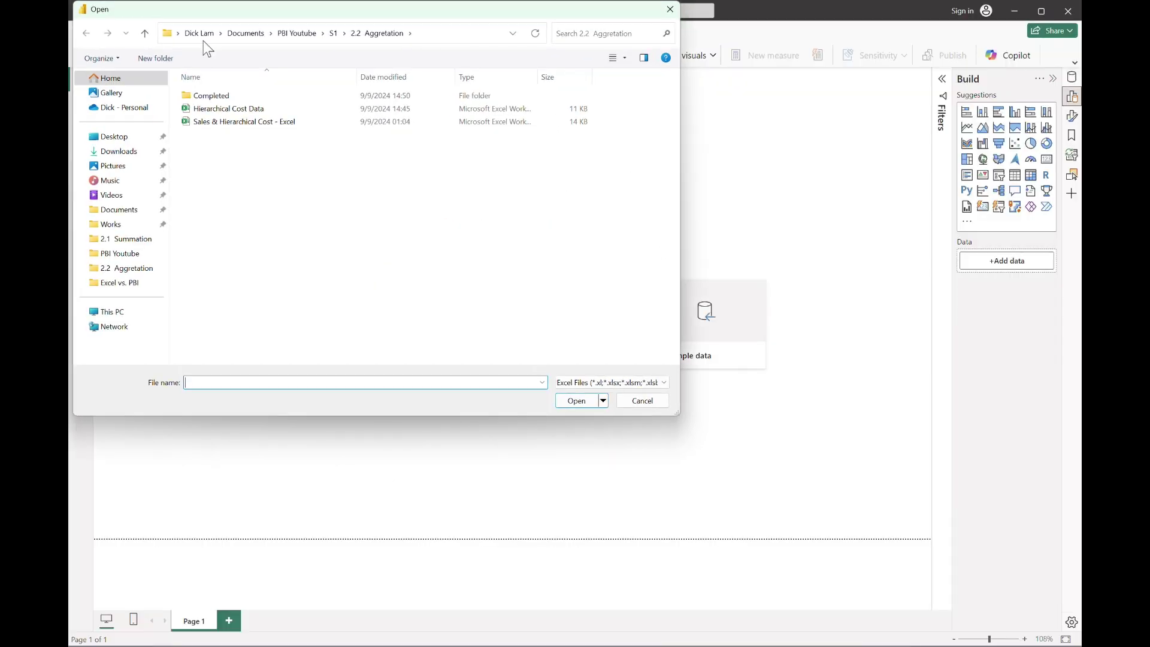
double_click(262, 111)
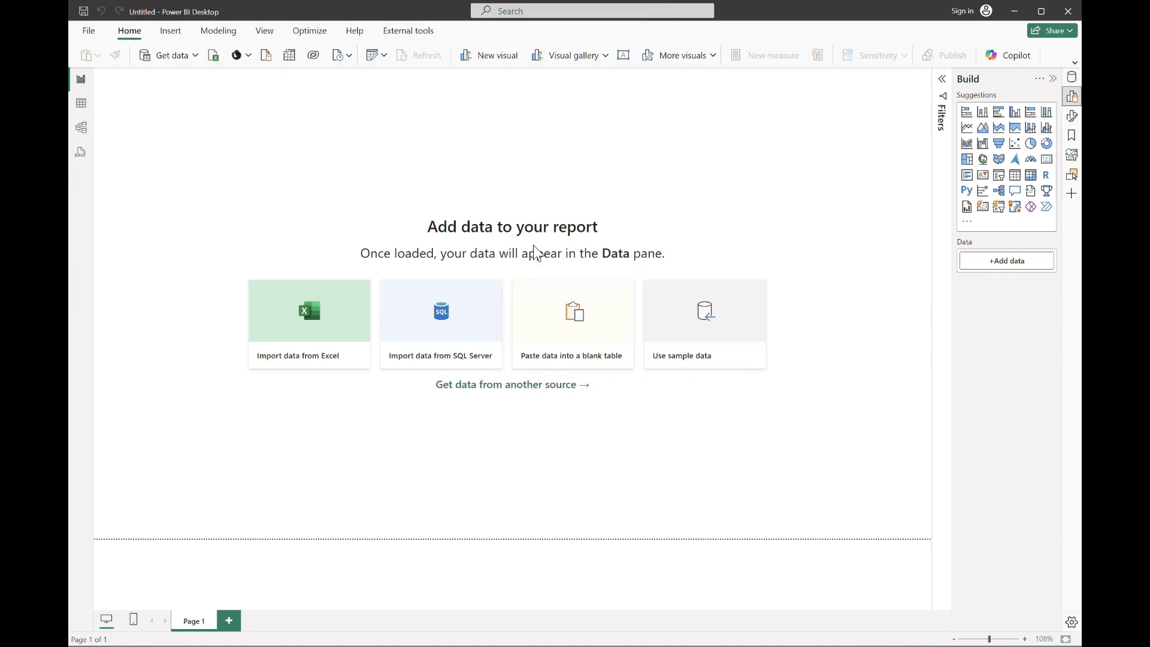
click(345, 211)
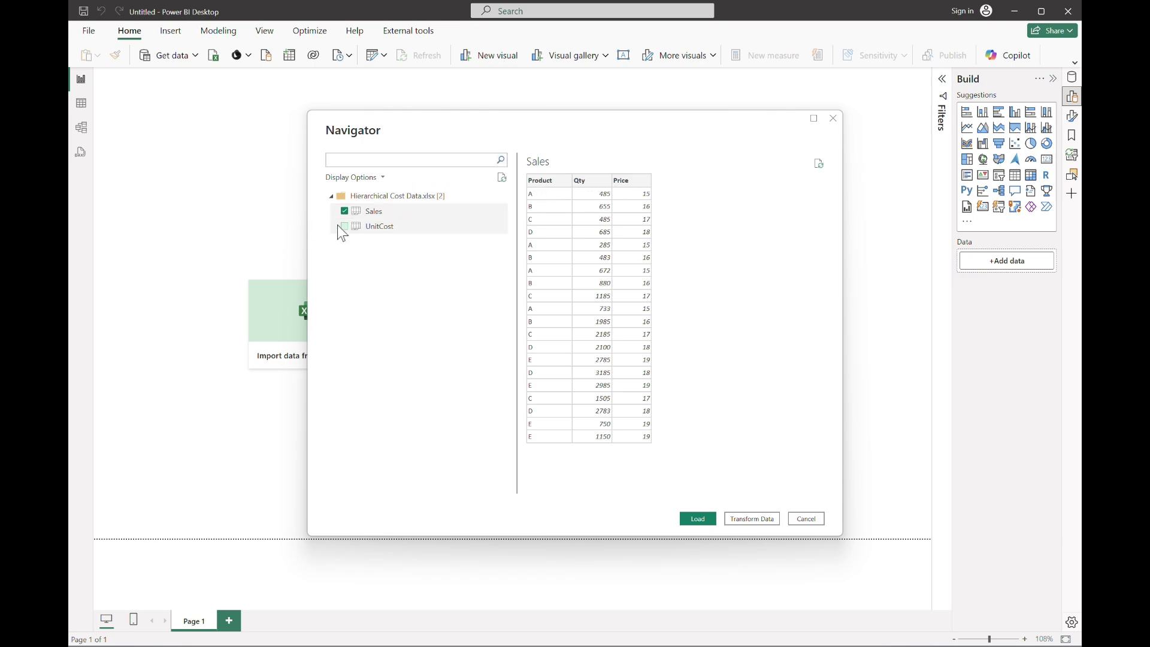
click(344, 227)
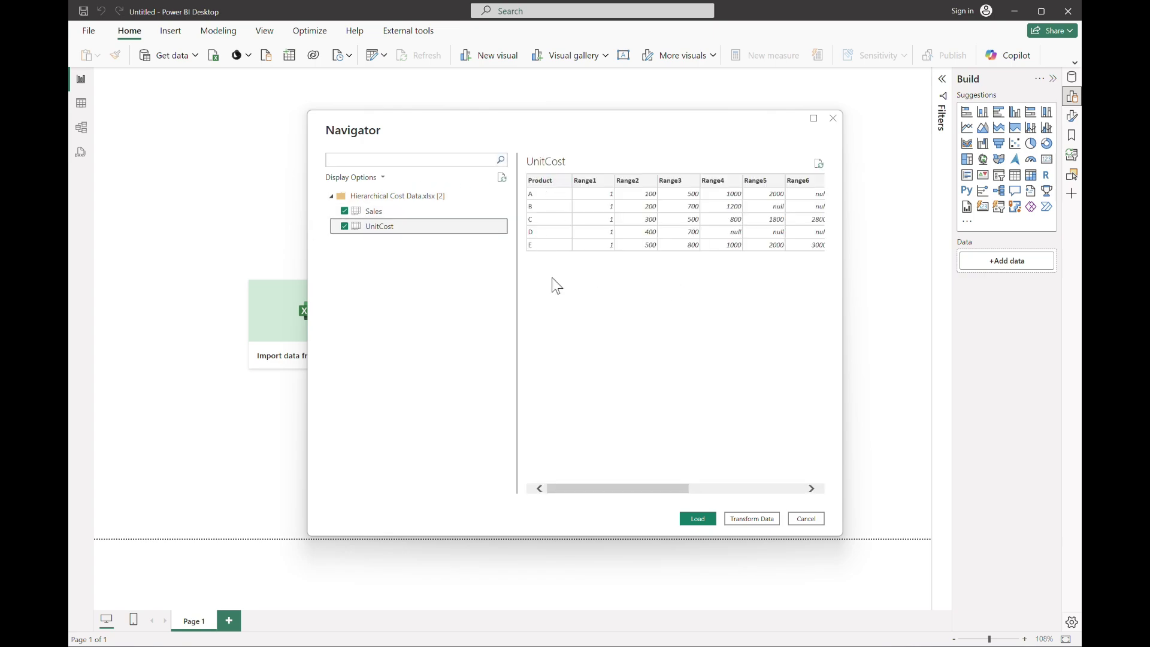
drag(675, 487, 807, 488)
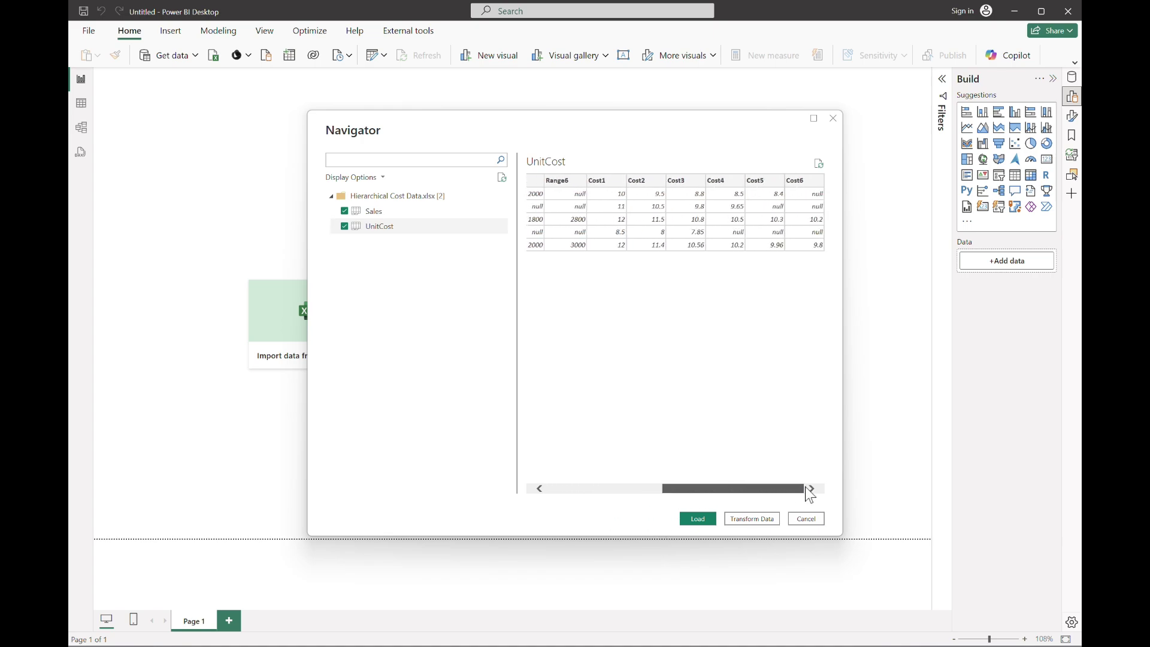
click(698, 520)
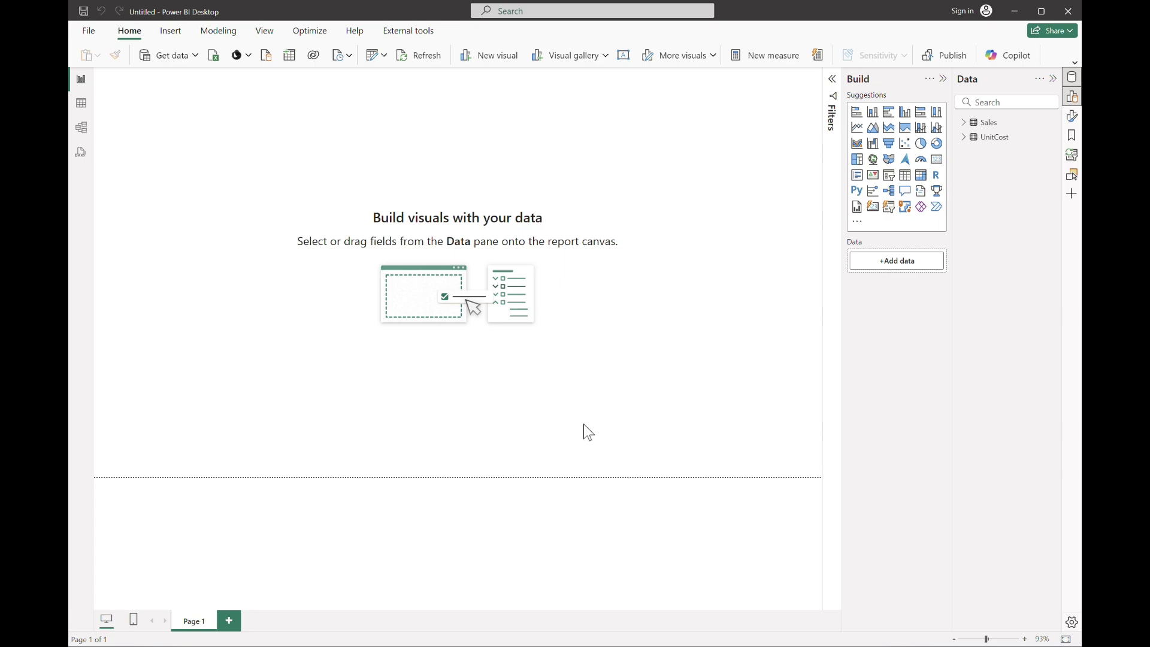
Step: Examine the Sales and UnitCost queries and the Cost1 data type in Power Query Editor, and return to the report
click(374, 57)
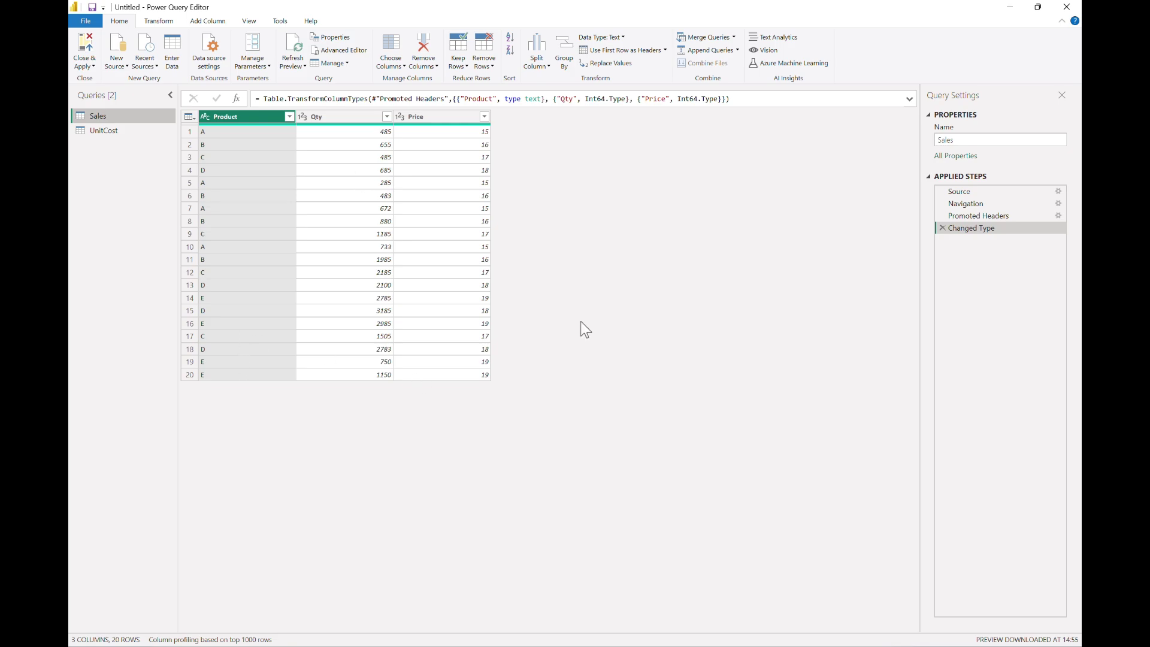
click(130, 134)
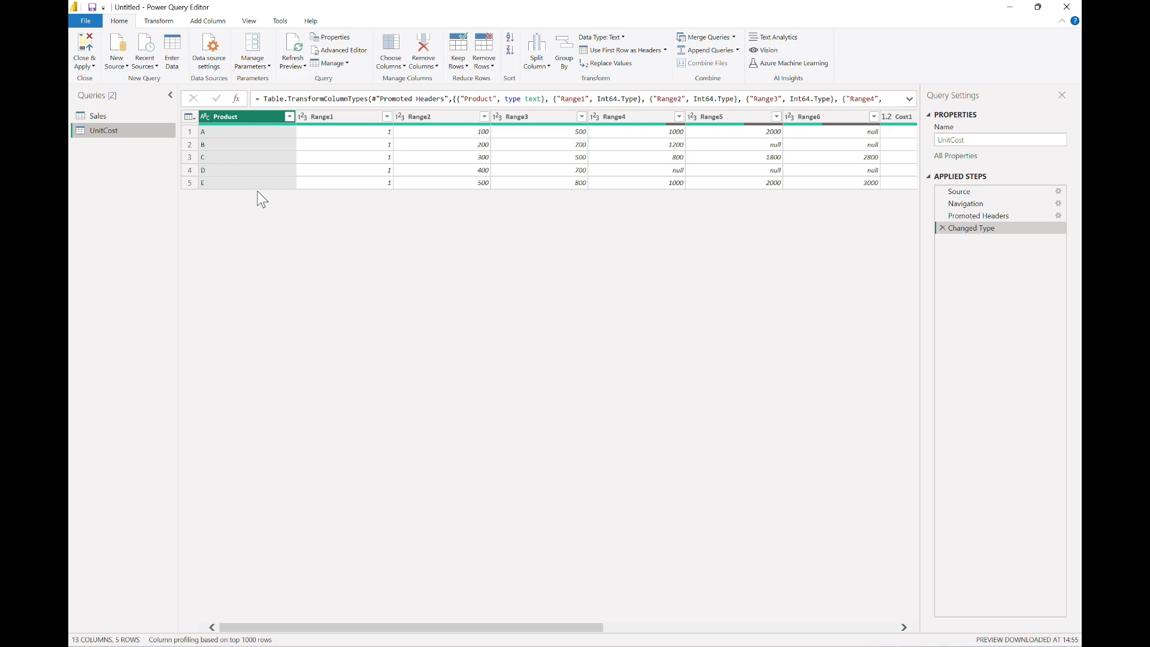
drag(459, 630, 465, 629)
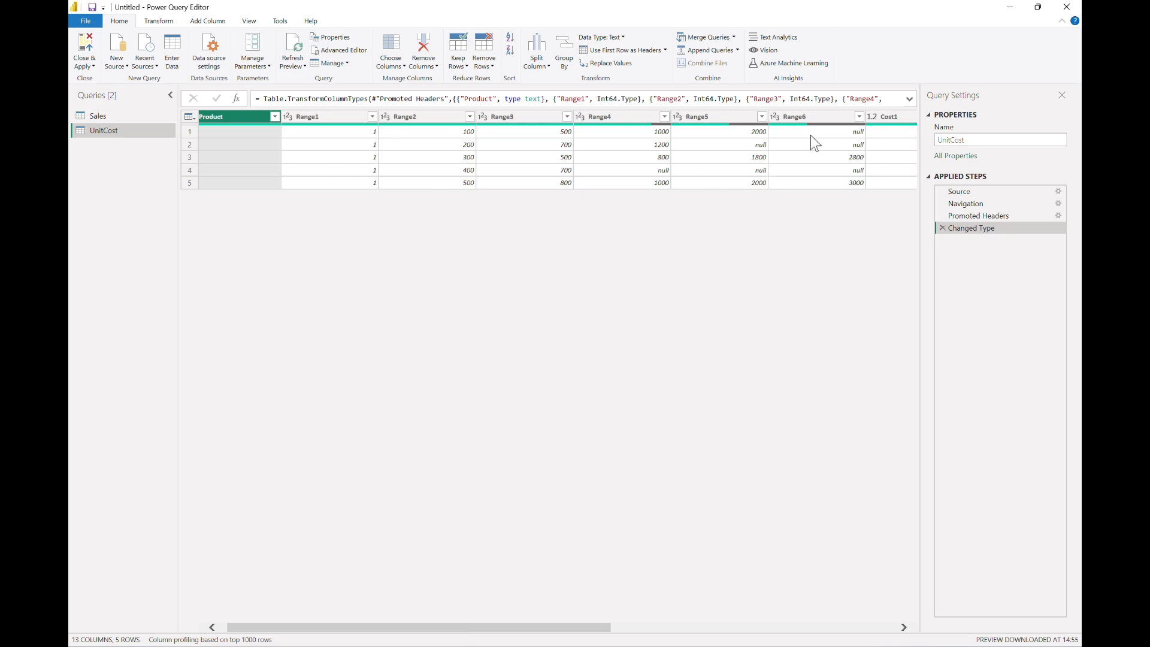
drag(583, 632, 884, 517)
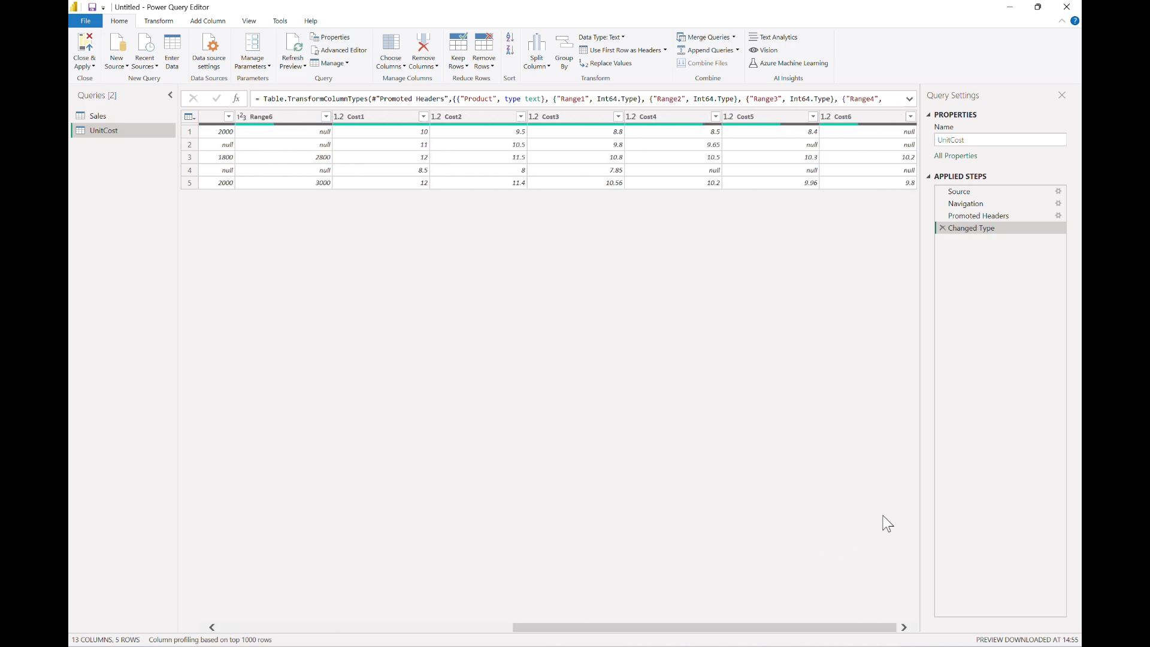
click(341, 116)
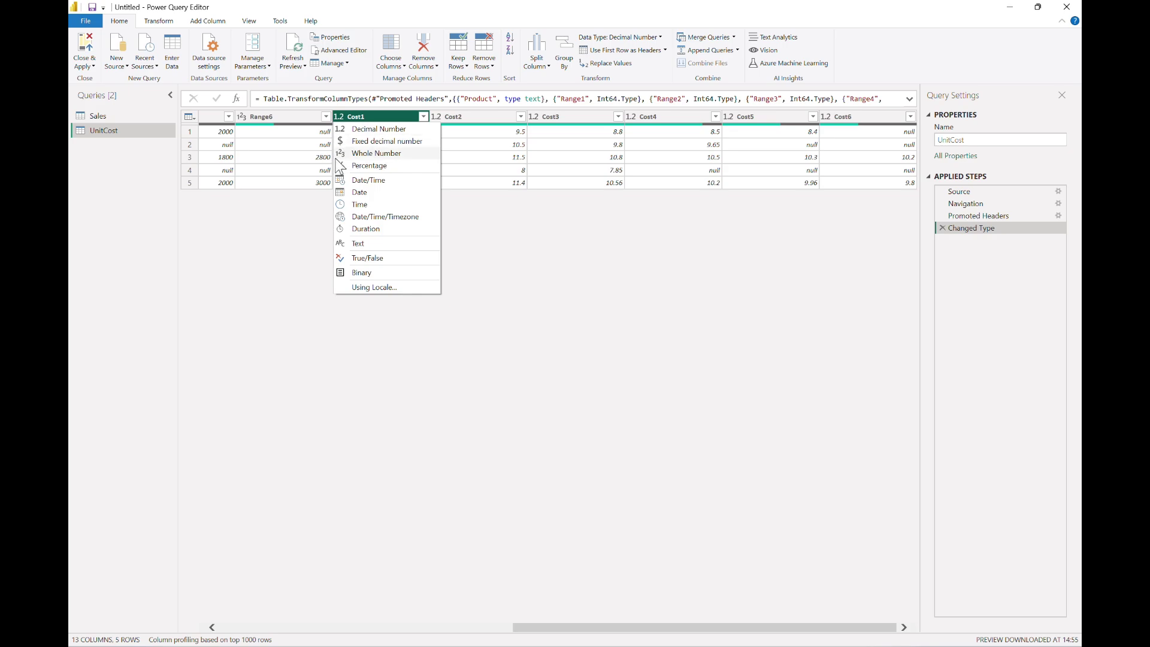
click(537, 328)
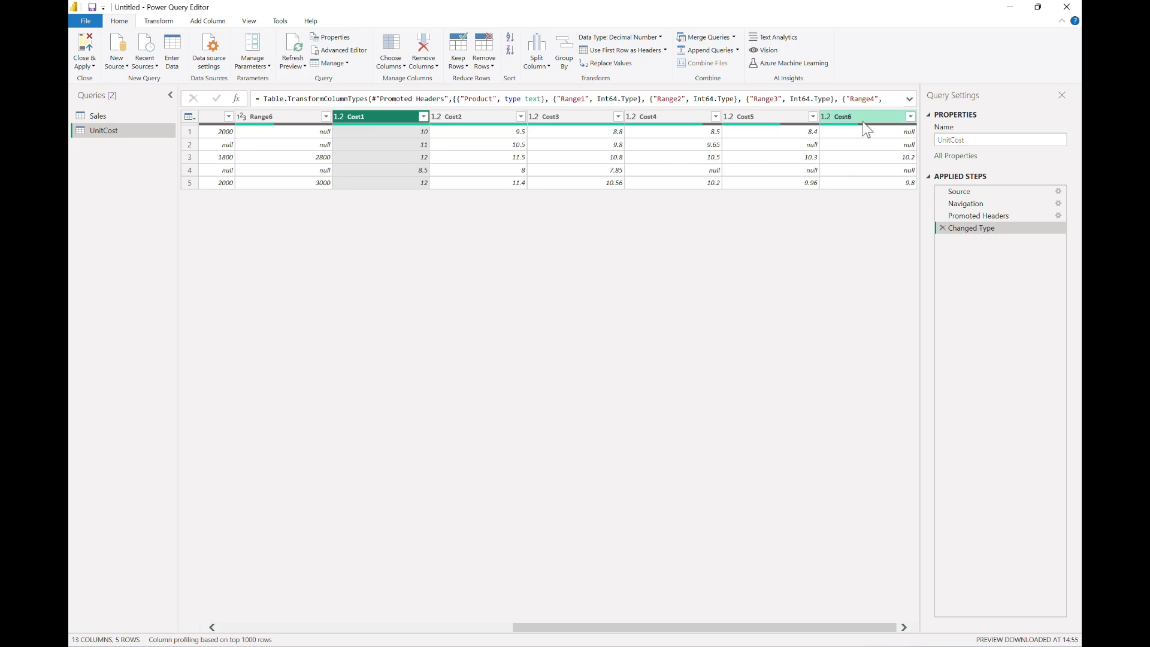
click(83, 51)
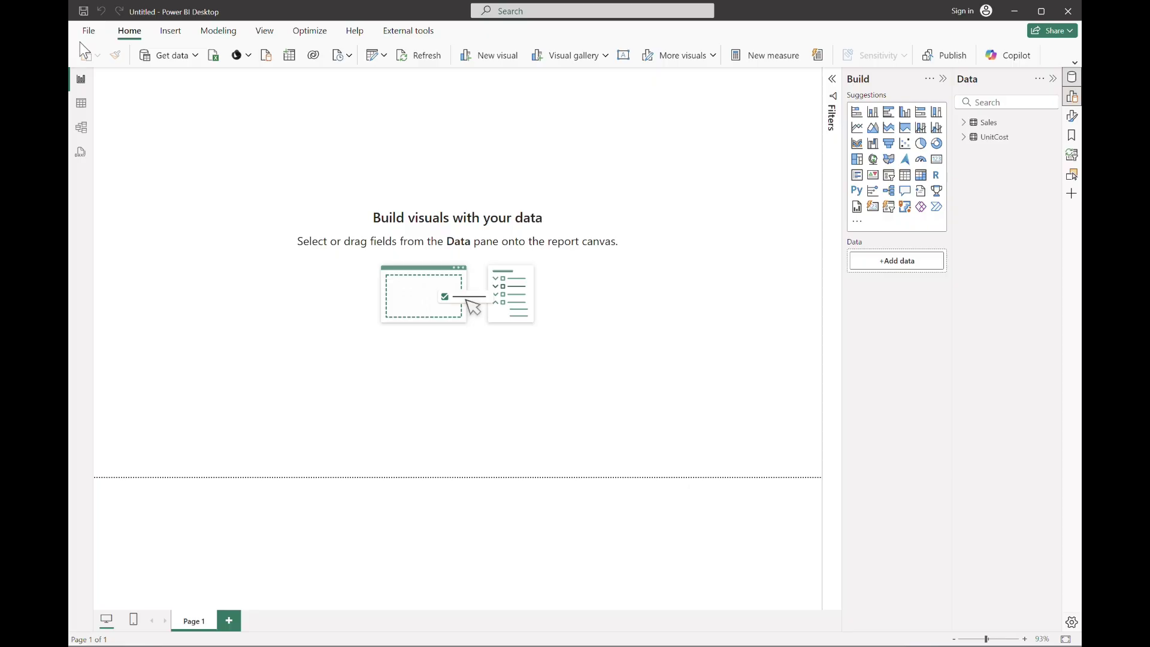
Step: Show the data tables and expand the Sales and UnitCost field lists
click(80, 112)
click(948, 122)
click(947, 183)
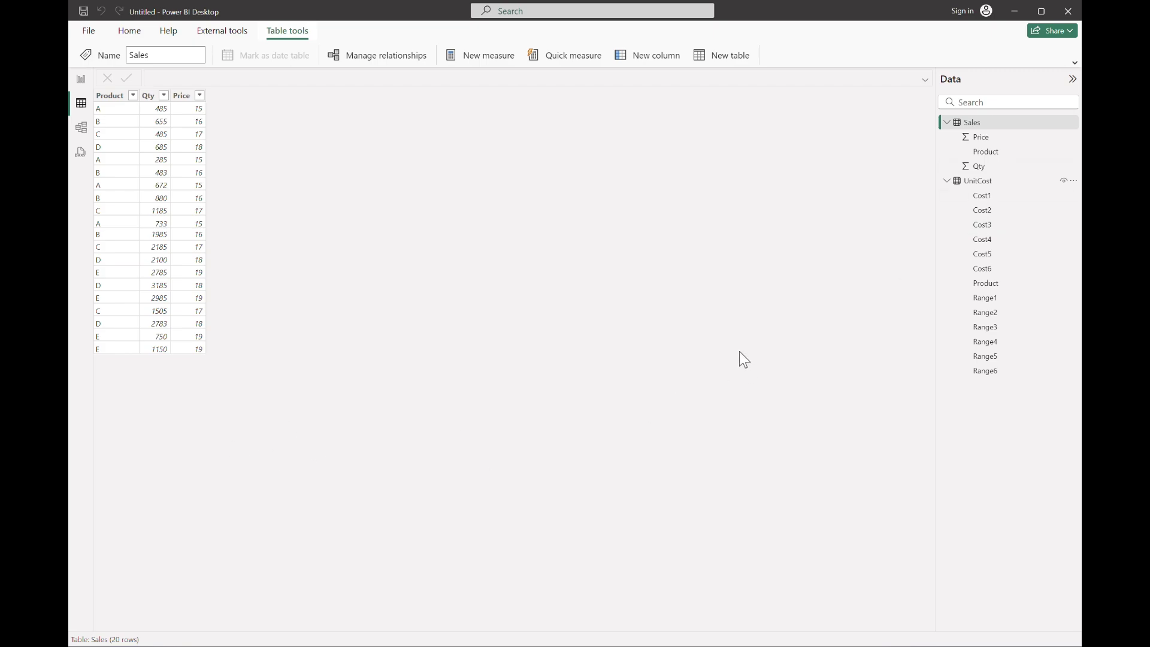
Step: Turn off default summarization for the Price column of the Sales table
click(1013, 138)
click(797, 56)
click(774, 73)
Step: Review the UnitCost table and start a new calculated column named QtyRange in the Sales table
click(995, 183)
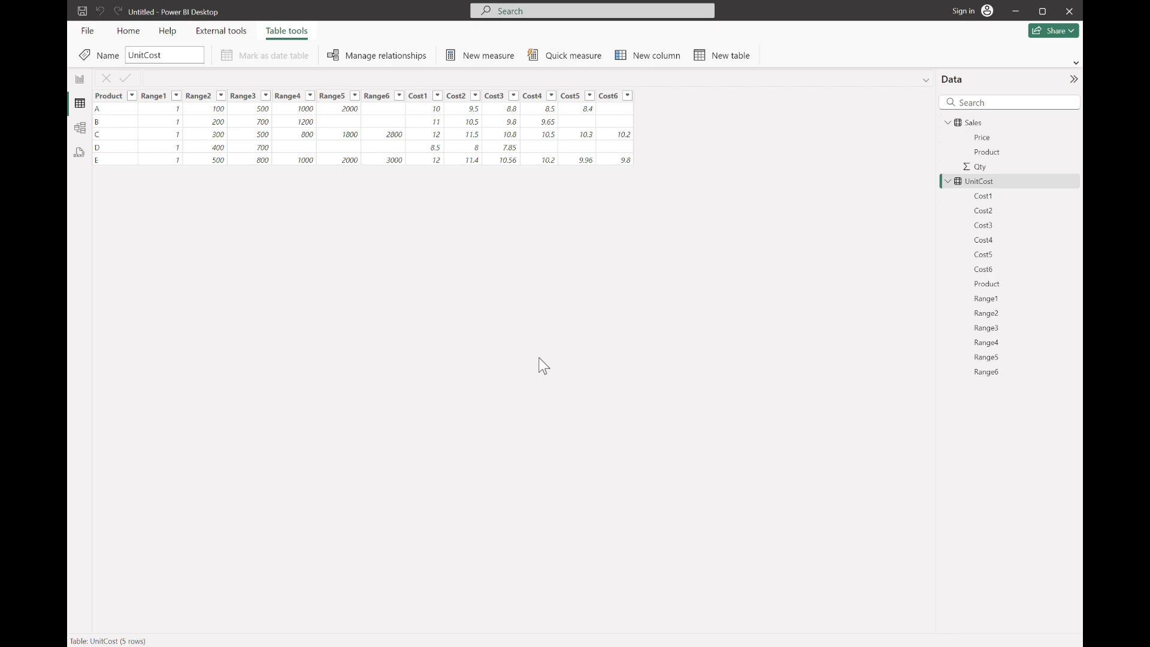
click(1002, 121)
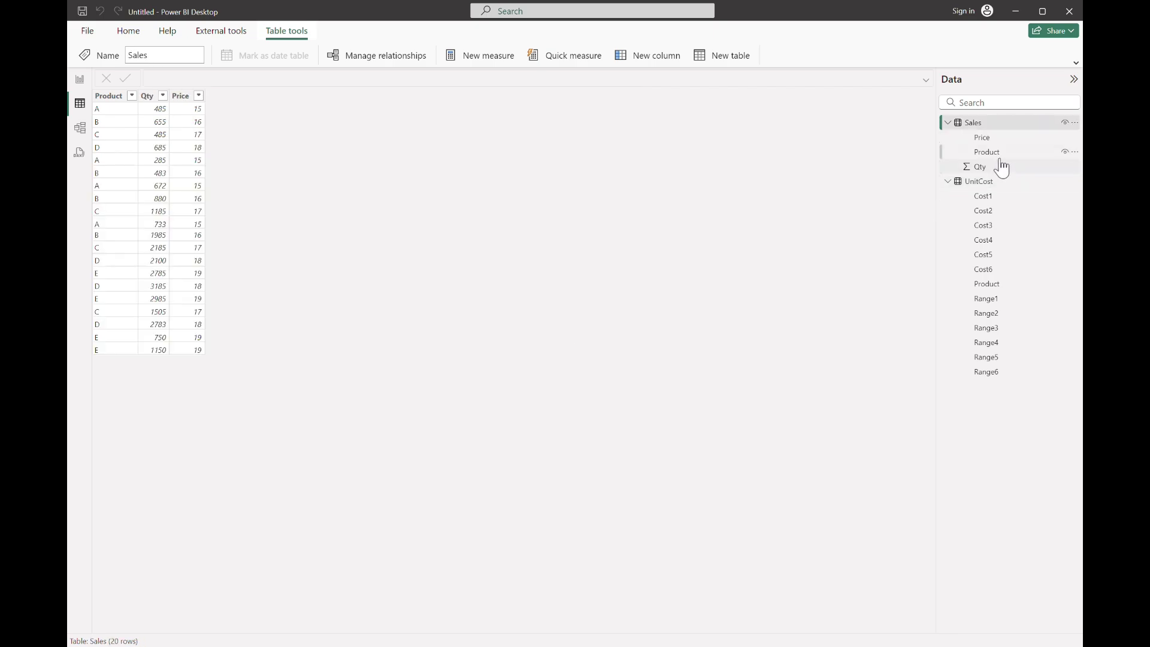
click(665, 53)
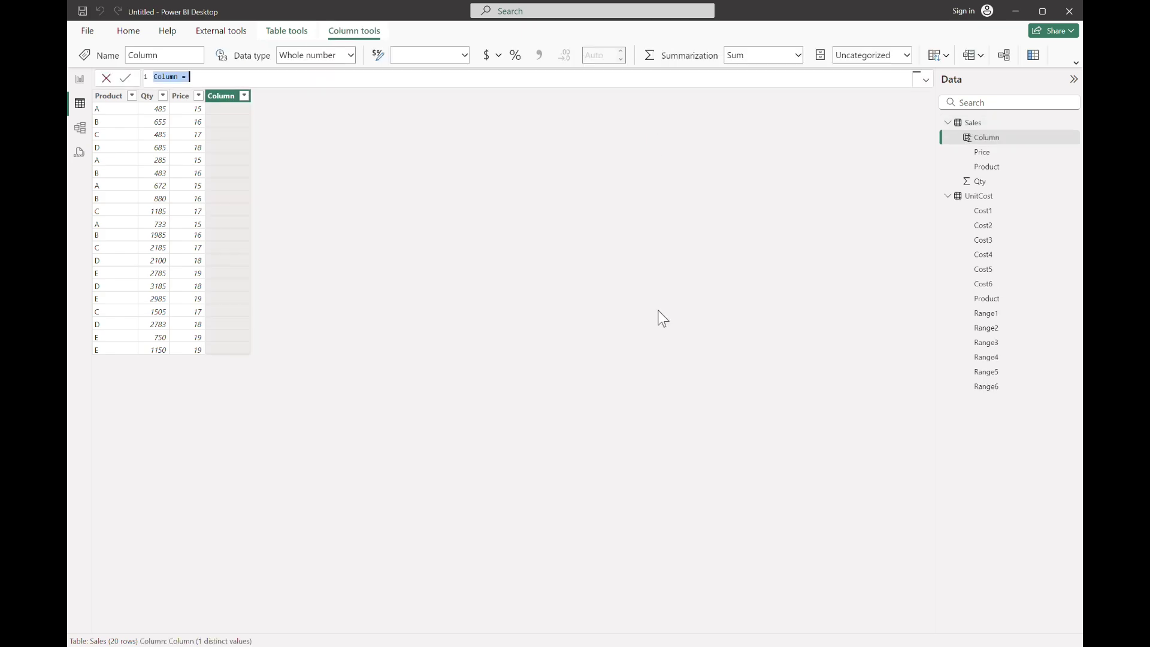
text(QtyRange =)
Step: Declare the variable xLargest with the value 99999999 on the second line of the QtyRange formula
key(shift+Return)
text(Var xLargest)
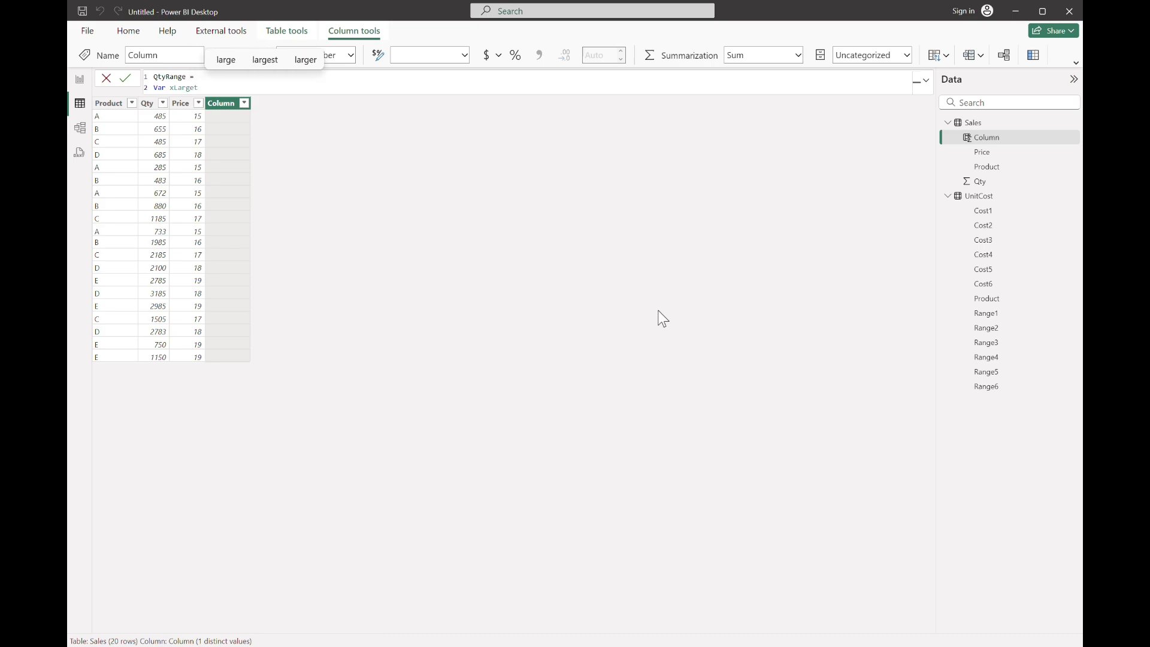
text( =)
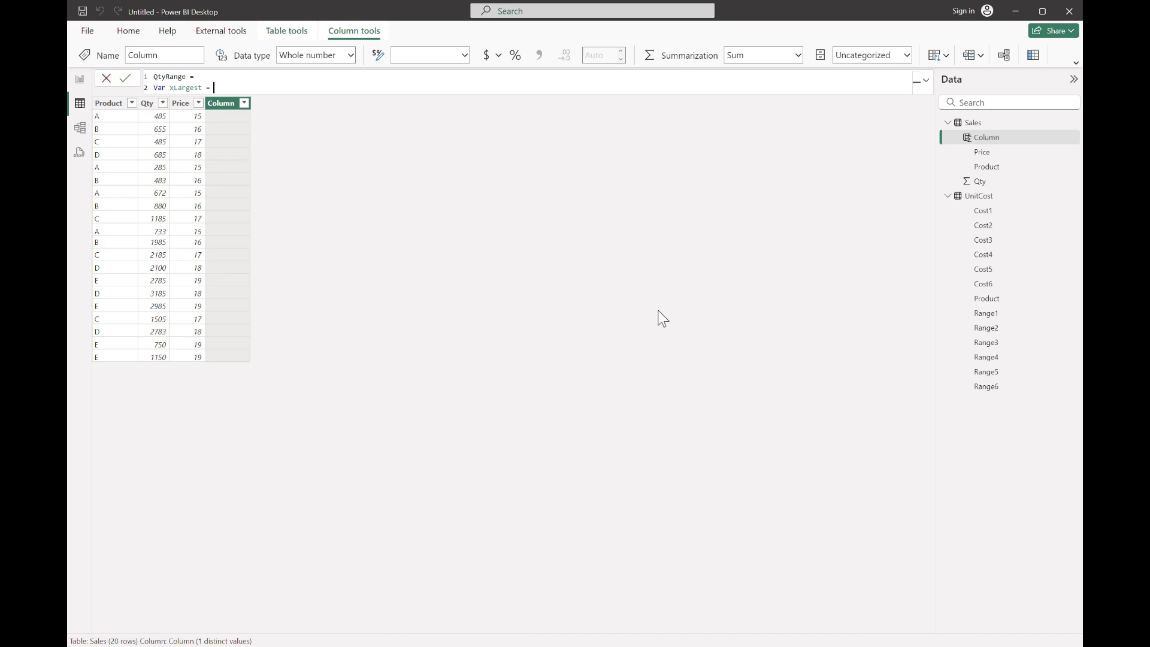
text(99999999)
Step: Add a variable Limit6 equal to xLargest on the third line of the QtyRange formula
key(shift+Return)
text(Var)
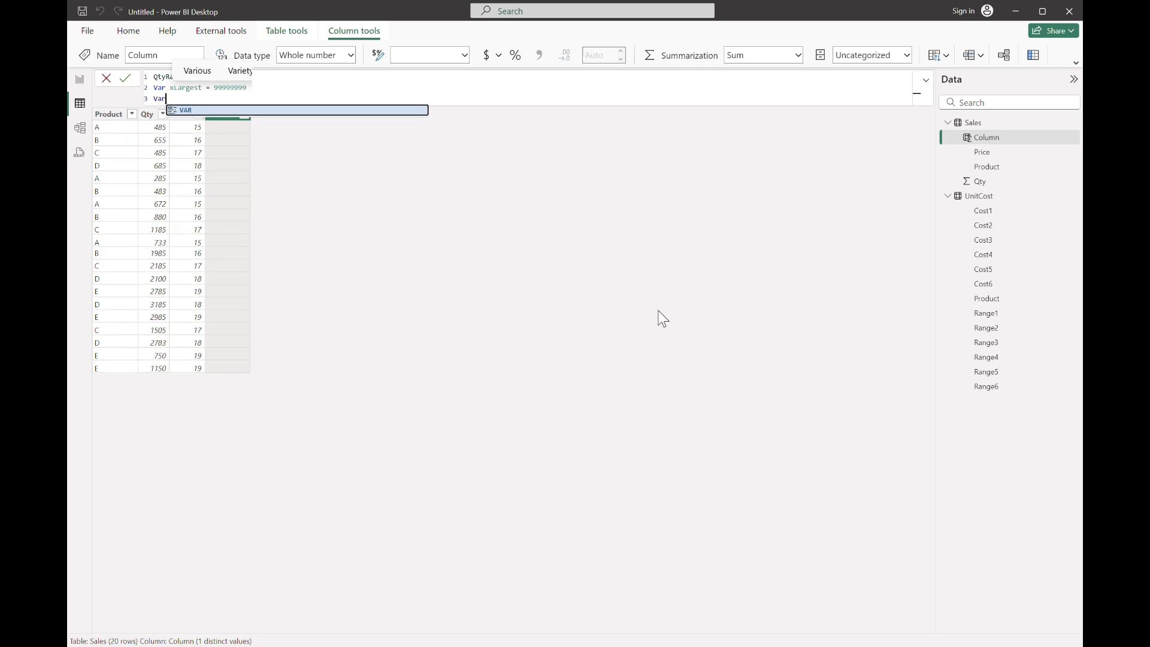
text( Limit6 )
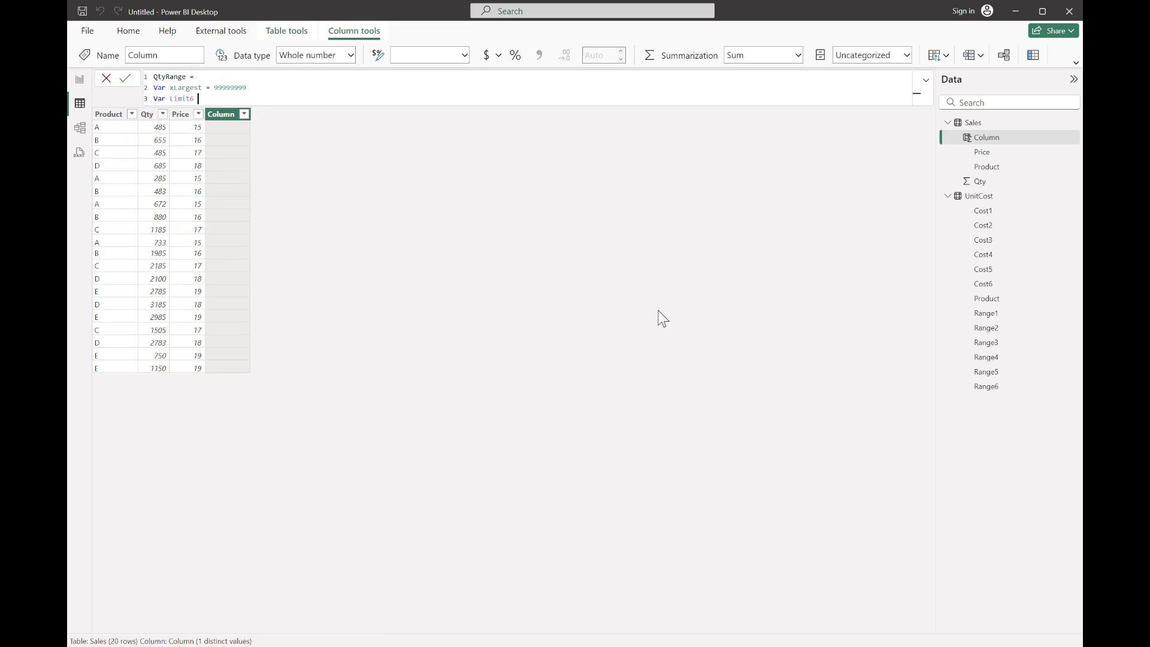
text(= xlargest)
key(Tab)
key(shift+Return)
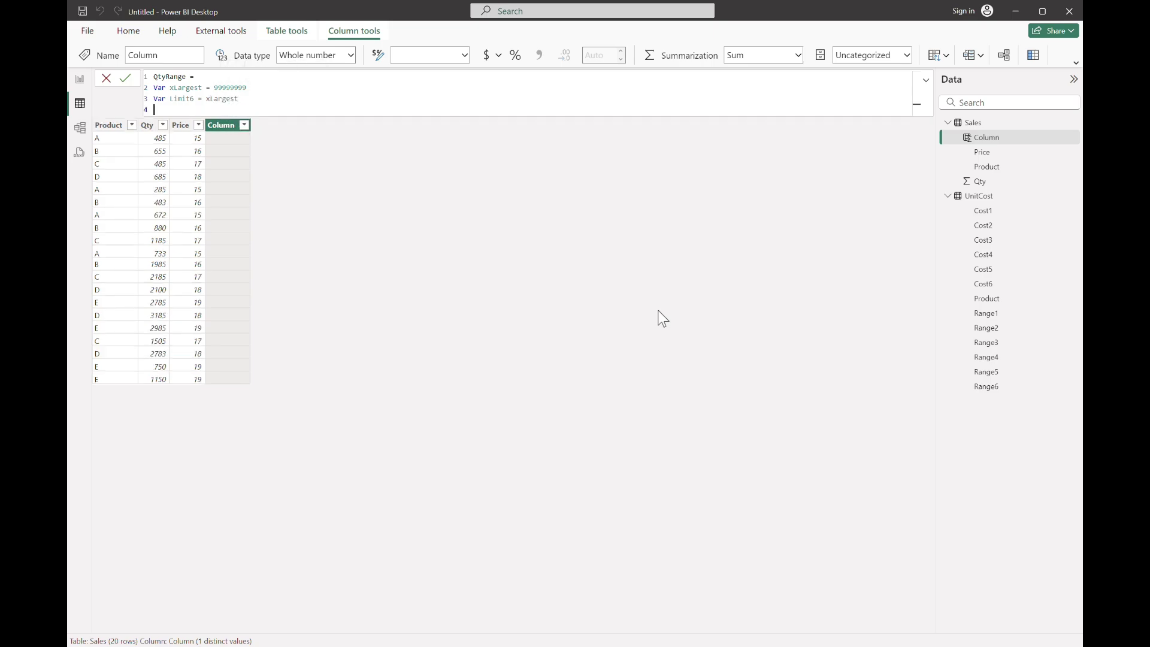
Step: Declare the variable Limit5 and begin its nested variable Tmp with the LOOKUPVALUE function
text(Var Limit5 =)
key(shift+Return)
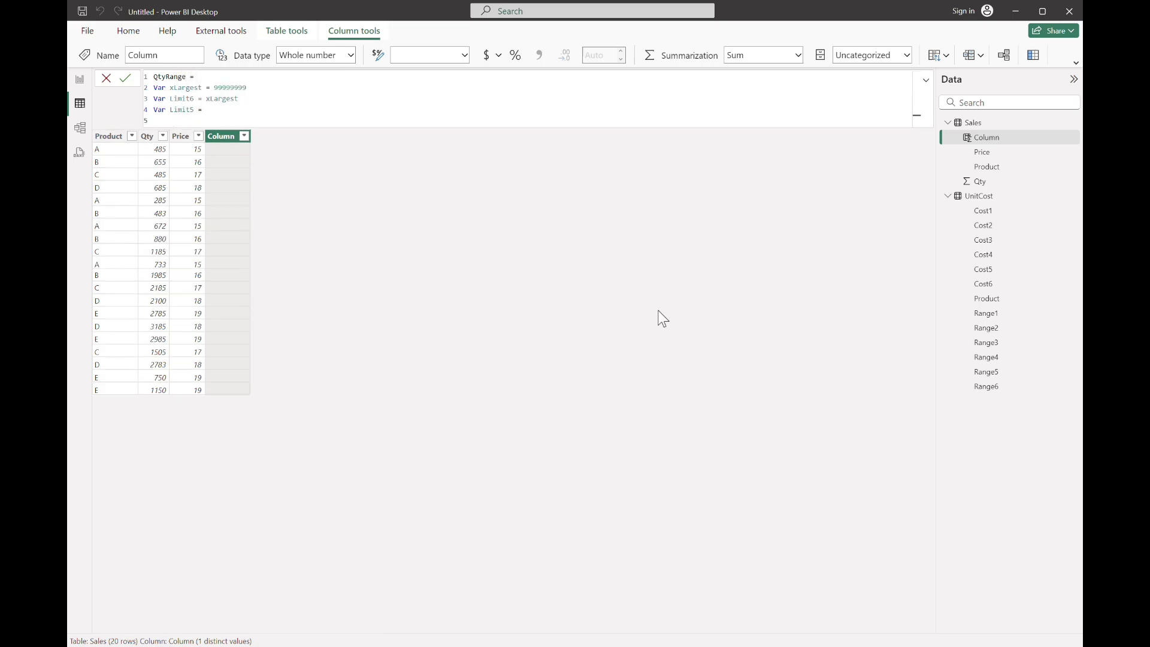
key(Tab)
text(Var )
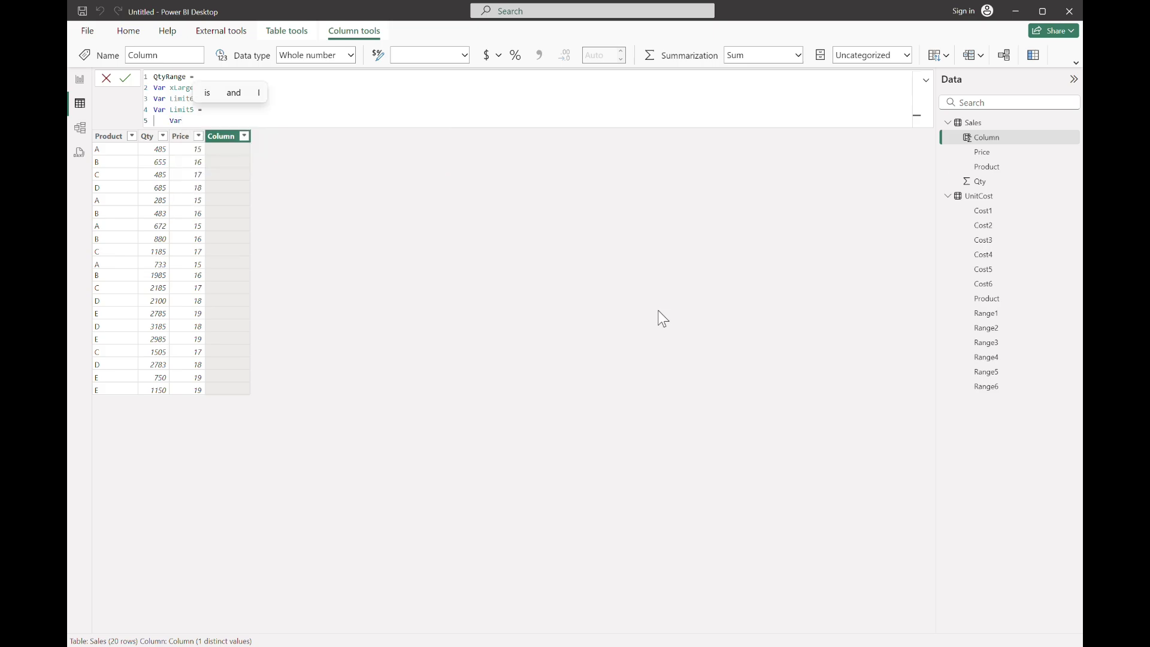
text(Tmp = lookup)
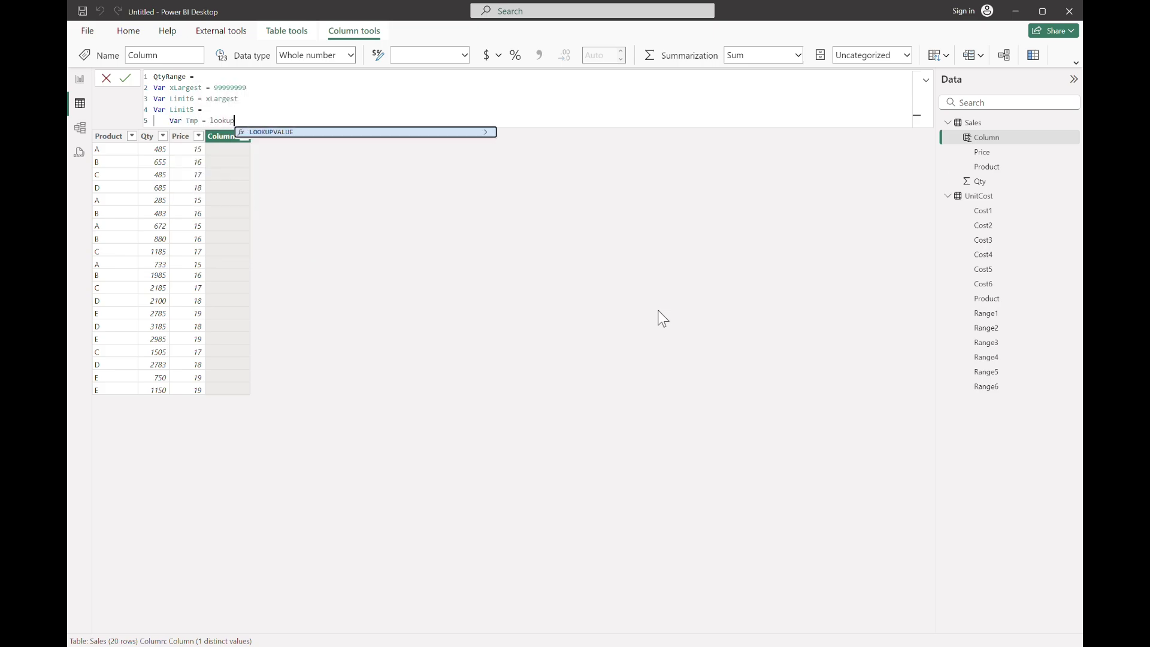
key(Tab)
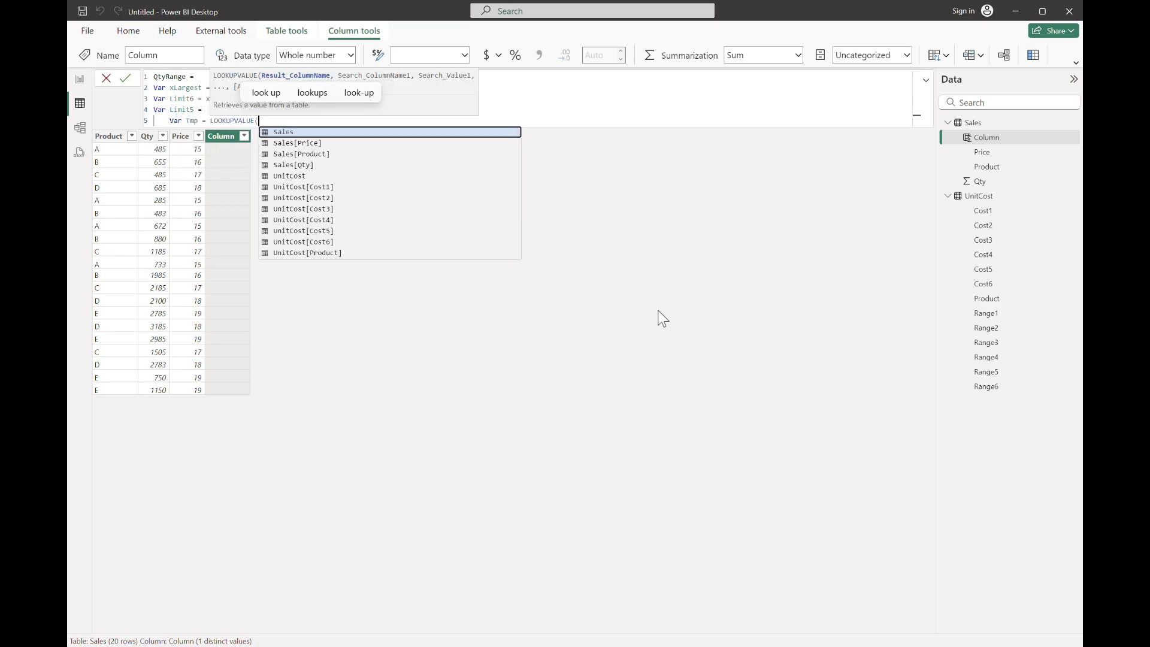
Step: Complete the Limit5 lookup with the arguments UnitCost[Range6], UnitCost[Product] and Sales[Product]
text(unit)
key(Down)
key(Down)
key(Down)
key(Down)
key(Down)
key(Down)
key(Down)
key(Down)
key(Down)
key(Down)
key(Down)
key(Down)
key(Down)
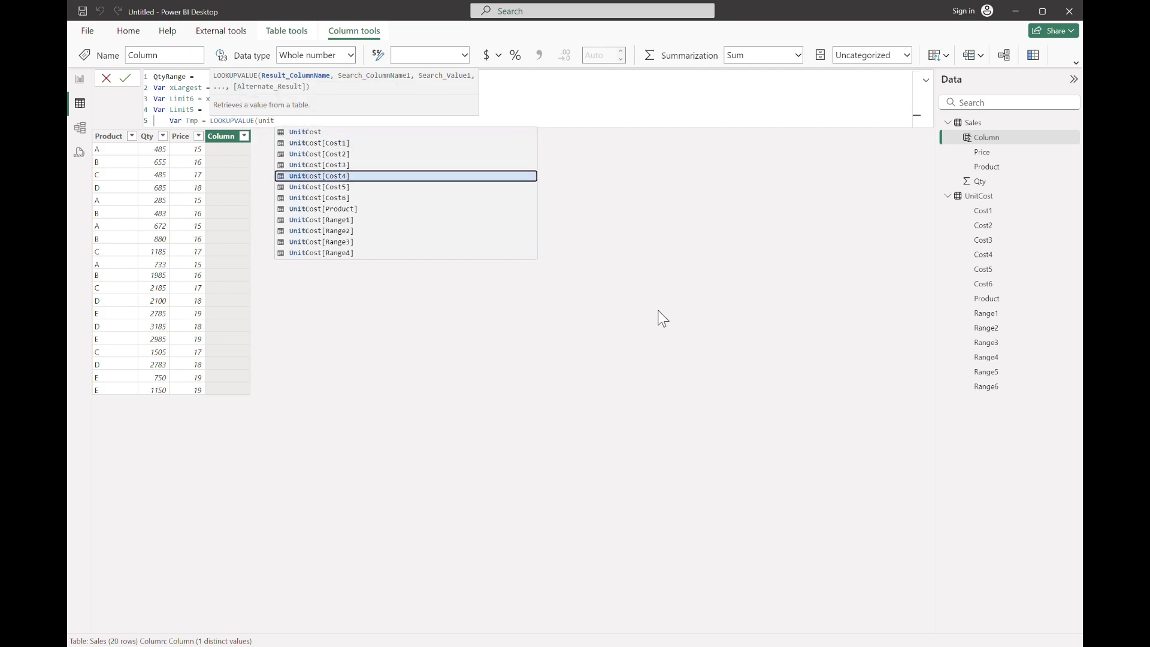
key(Tab)
text(, produc)
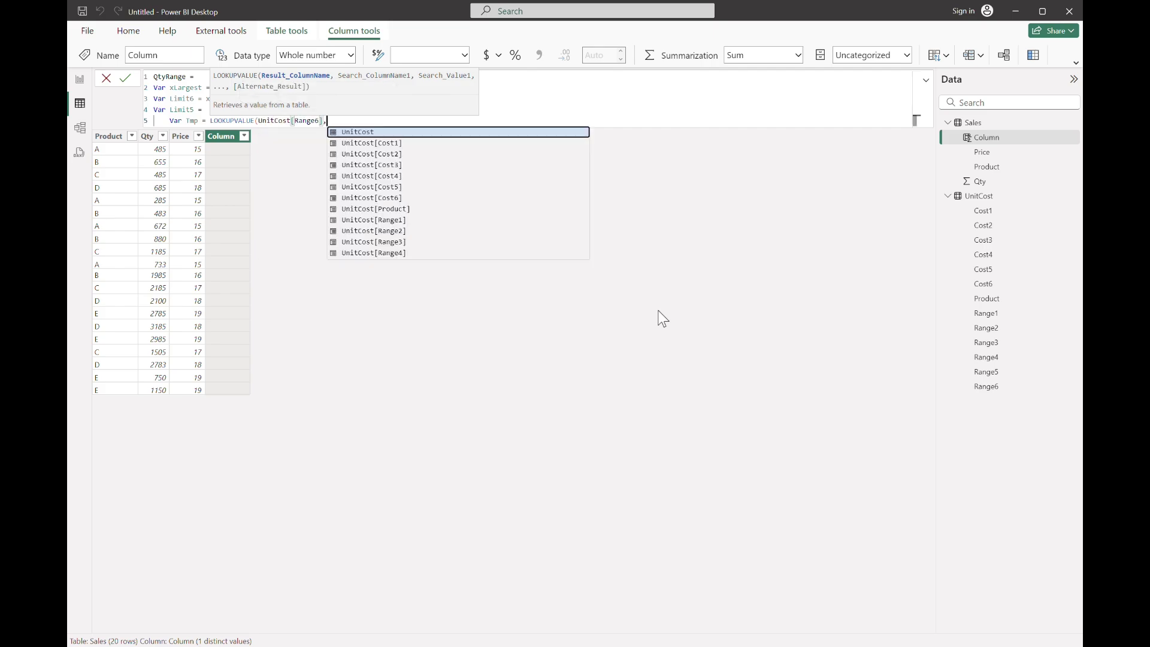
key(Tab)
text(, product)
key(Down)
key(Down)
key(Tab)
text())
Step: Finish the Limit5 block with RETURN IF(Tmp = BLANK(), xLargest, Tmp)
key(shift+Return)
text(ret)
key(Tab)
text(if)
key(Tab)
text(Tmp = bl)
key(Tab)
text(), xl)
key(Tab)
text(, Tmp))
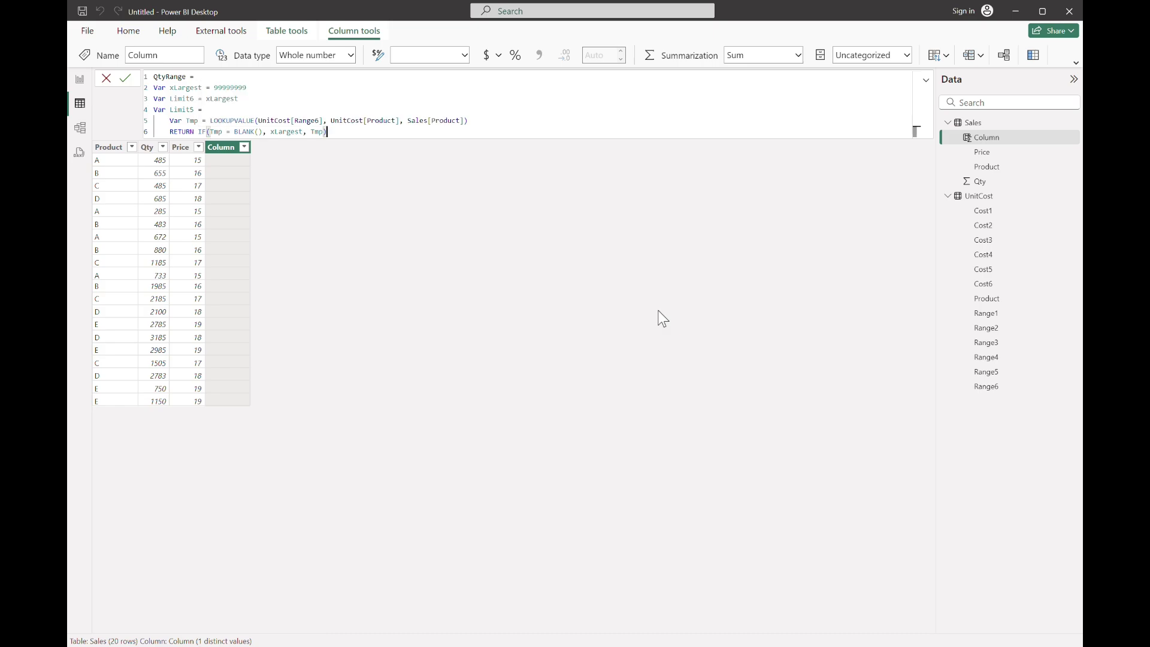
Step: Duplicate the three-line Limit5 block below itself and rename the copy's variable to Limit4
key(shift+Return)
key(Up)
key(Up)
key(Up)
key(shift+Down)
key(shift+Down)
key(shift+Down)
key(ctrl+c)
key(Down)
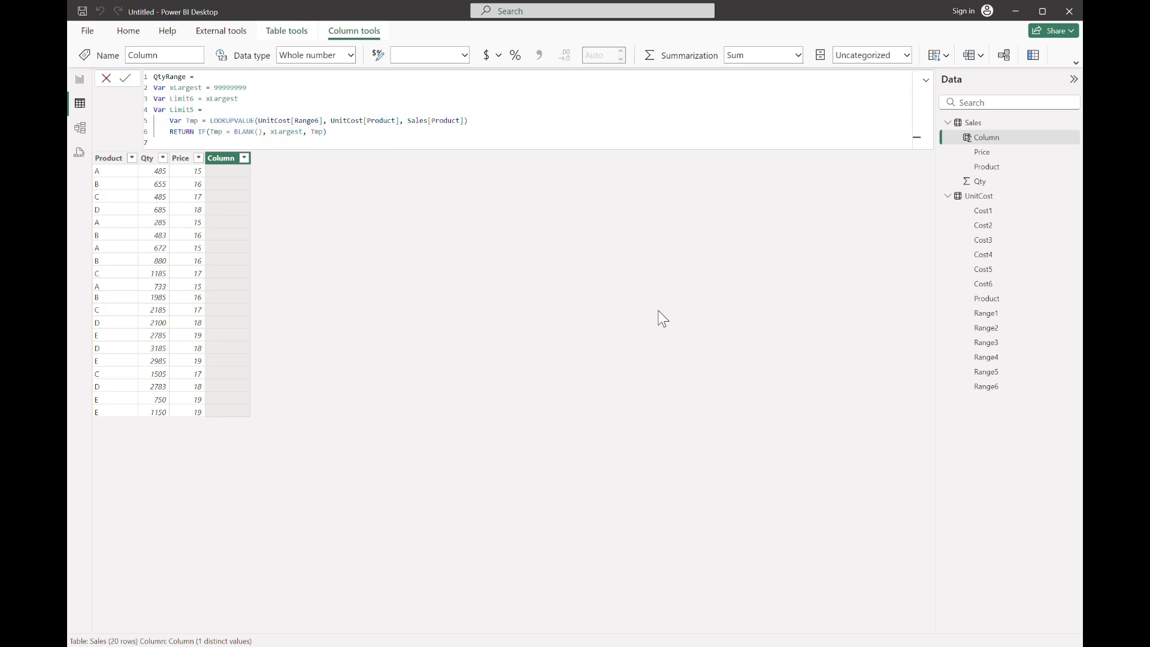
key(ctrl+v)
key(Left)
key(Left)
key(BackSpace)
text(4)
Step: Change the result column of the Limit4 lookup to UnitCost[Range5]
key(Down)
key(End)
key(ctrl+Left)
key(ctrl+Left)
key(ctrl+Left)
key(ctrl+Left)
key(ctrl+Left)
key(ctrl+Left)
key(ctrl+Left)
key(ctrl+Left)
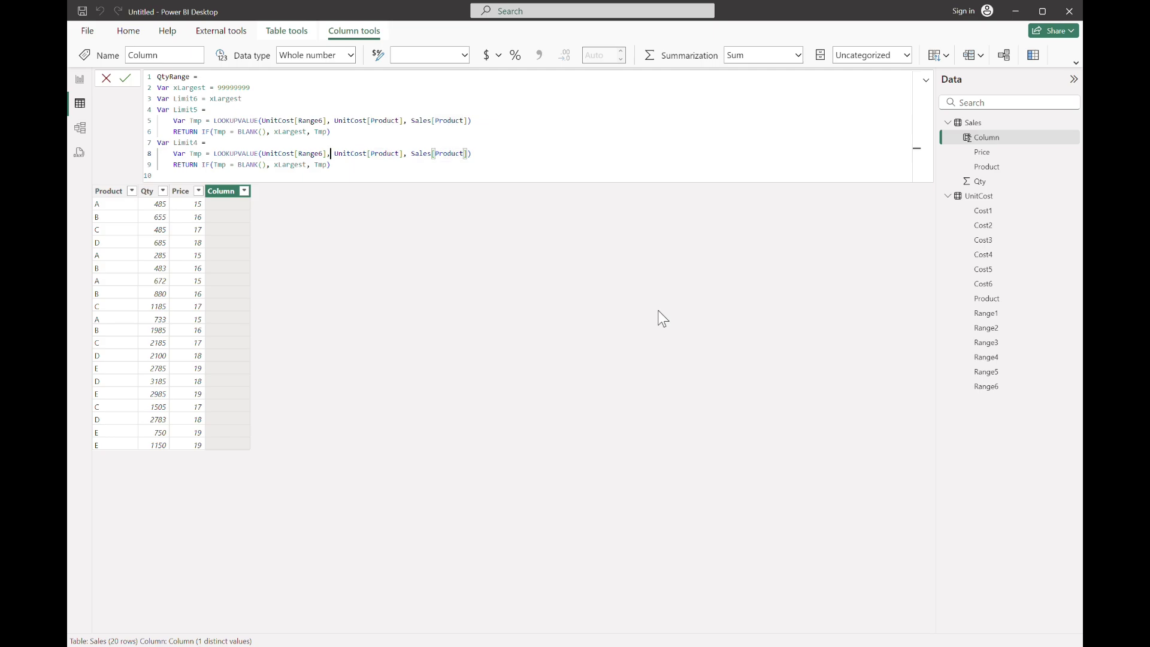
key(BackSpace)
text(5)
key(Escape)
Step: Duplicate the three-line Limit4 block below itself and rename the copy's variable to Limit3
key(Down)
key(Up)
key(Up)
key(Home)
key(shift+Down)
key(shift+Down)
key(shift+Down)
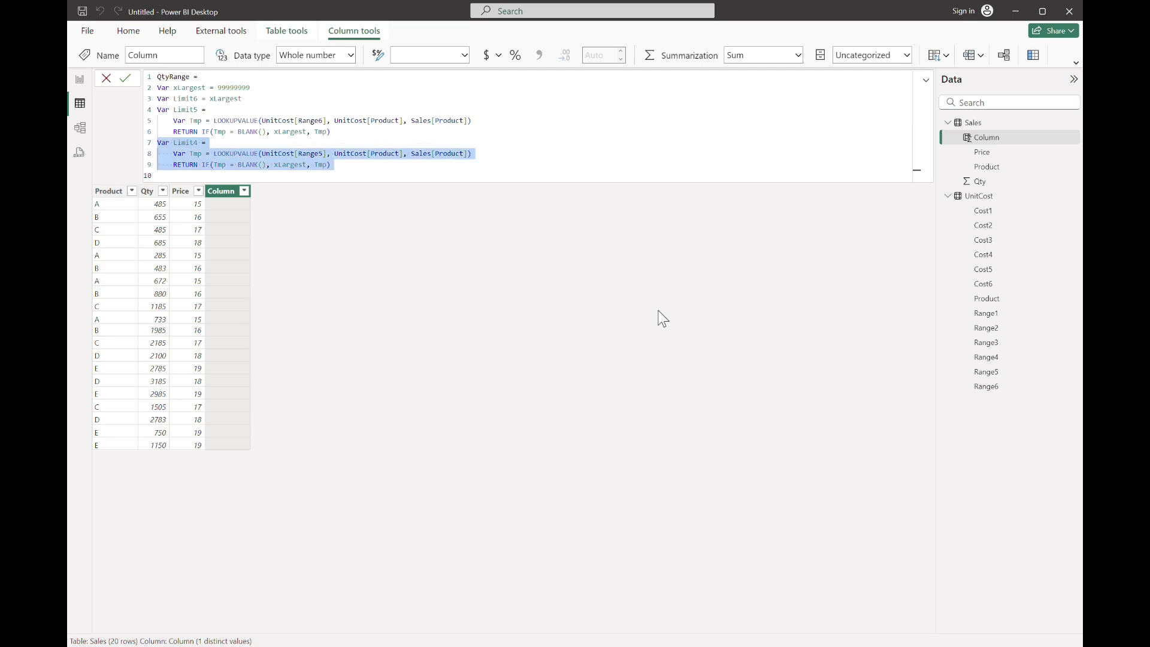
key(ctrl+c)
key(Right)
key(ctrl+v)
key(Up)
key(Up)
key(Up)
key(ctrl+Right)
key(ctrl+Right)
key(BackSpace)
text(3)
Step: Change the result column of the Limit3 lookup to UnitCost[Range4]
key(Down)
key(ctrl+Right)
key(ctrl+Right)
key(ctrl+Right)
key(ctrl+Right)
key(ctrl+Right)
key(BackSpace)
text(4)
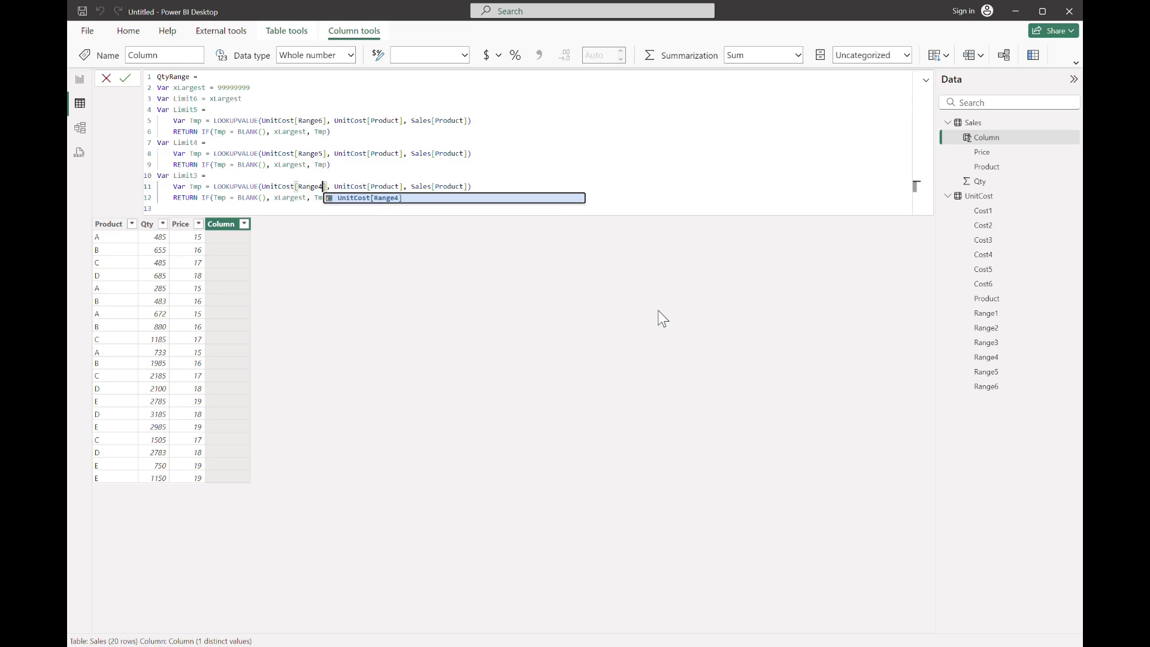
Step: Duplicate the three-line Limit3 block below itself and rename the copy's variable to Limit2
key(Escape)
key(Up)
key(Up)
key(Up)
key(Up)
key(Up)
key(Down)
key(Down)
key(Down)
key(Down)
key(Down)
key(Home)
key(shift+Down)
key(shift+Down)
key(shift+Down)
key(shift+Left)
key(ctrl+c)
key(Down)
key(ctrl+v)
key(Up)
key(Up)
key(Left)
key(Left)
key(Left)
key(Delete)
text(2)
Step: Change the result column of the Limit2 lookup to UnitCost[Range3]
key(ctrl+Right)
key(ctrl+Right)
key(ctrl+Right)
key(ctrl+Right)
key(ctrl+Right)
key(BackSpace)
text(3)
Step: Duplicate the three-line Limit2 block below itself and rename the copy's variable to Limit1
key(Down)
key(End)
key(shift+Up)
key(shift+Up)
key(shift+Home)
key(ctrl+c)
key(ctrl+End)
key(Return)
key(ctrl+v)
key(Up)
key(Up)
key(Left)
key(Left)
key(BackSpace)
text(1)
Step: Change the result column of the Limit1 lookup to UnitCost[Range2]
key(Down)
key(Right)
key(Right)
key(Right)
key(Right)
key(Right)
key(Right)
key(Right)
key(Right)
key(Right)
key(Right)
key(Right)
key(Right)
key(Right)
key(Right)
key(Right)
key(Right)
key(Right)
key(Right)
key(Right)
key(Right)
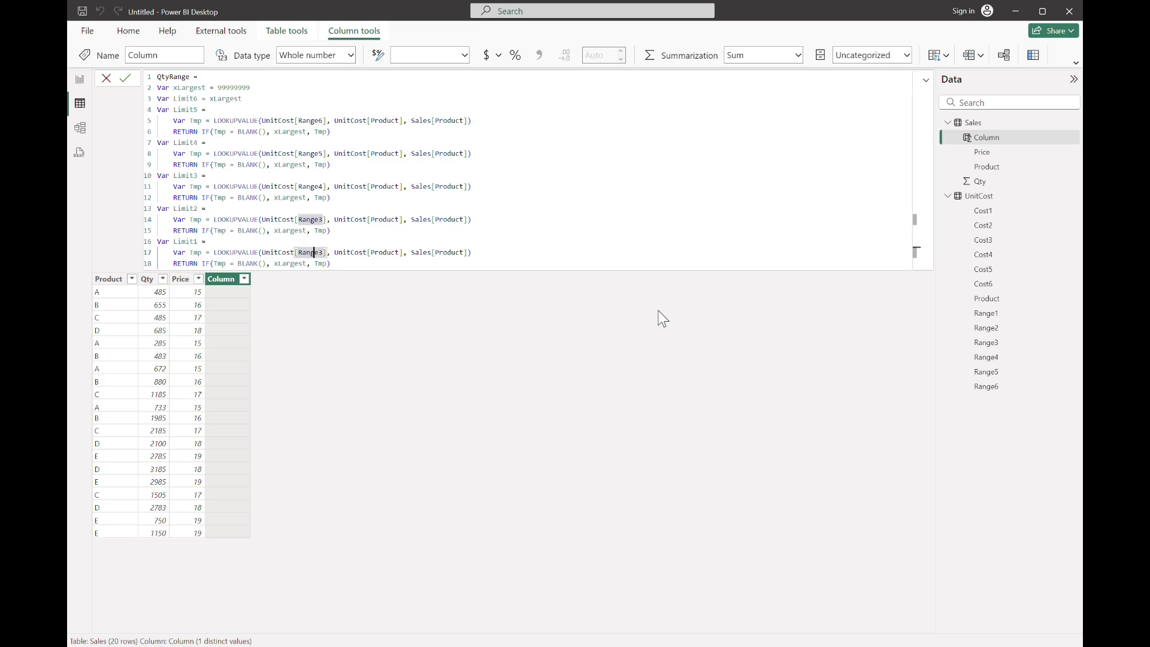
key(BackSpace)
text(2)
Step: Remove the trailing spaces after the Limit1 block and add two new lines below it
key(Down)
key(End)
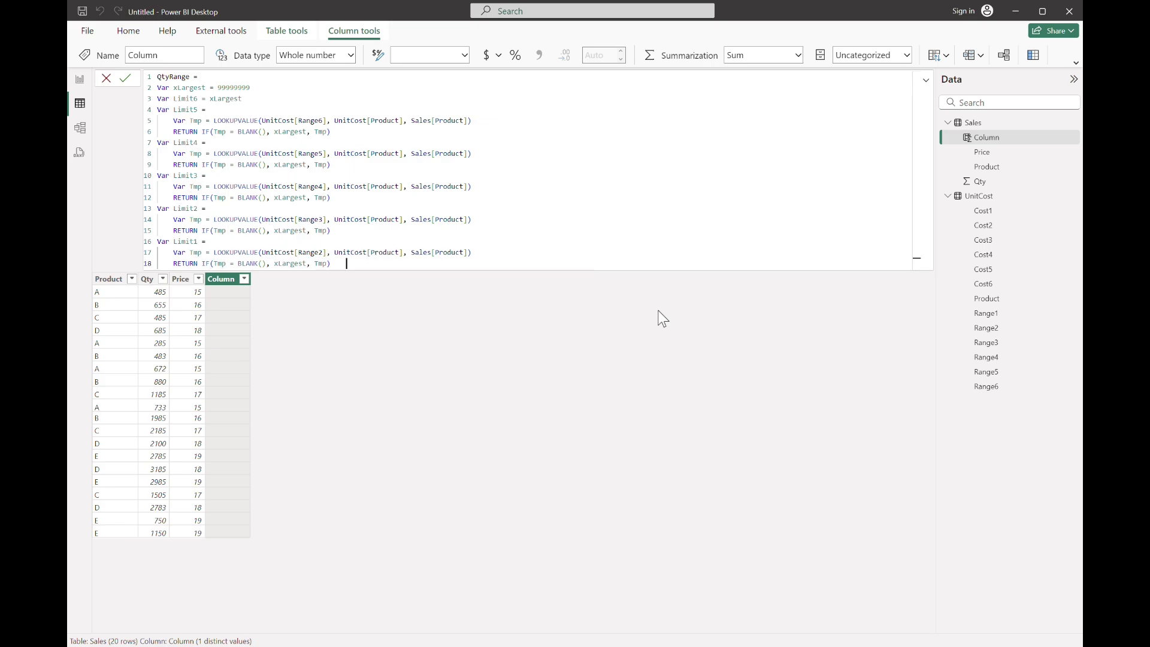
key(shift+Left)
key(shift+Left)
key(shift+Left)
key(shift+Left)
key(BackSpace)
key(shift+Return)
key(shift+Return)
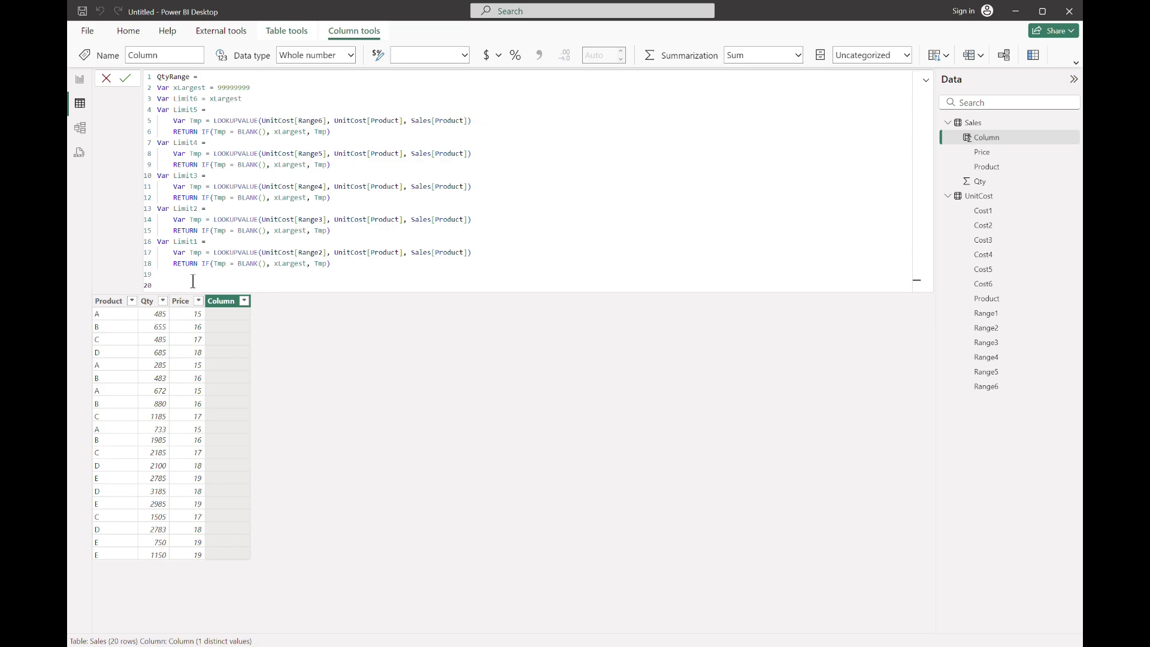
Step: Start the formula's final expression with RETURN SWITCH(TRUE(), on the last line
text(retu)
key(Tab)
text(SWITCH(true)
key(Tab)
text(),)
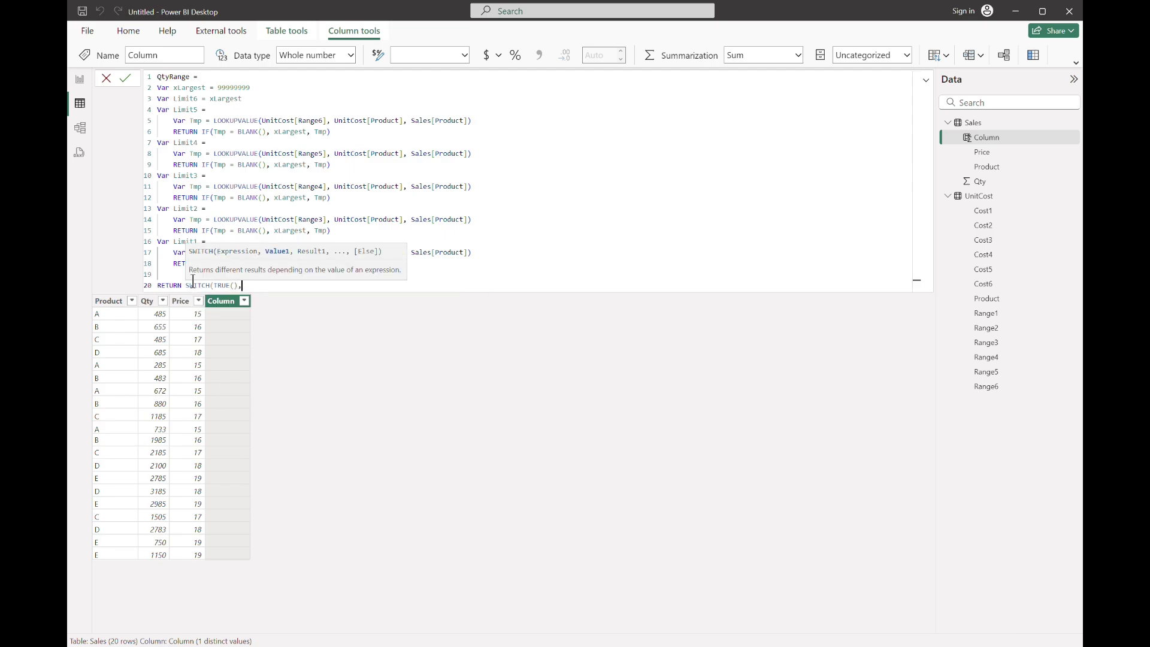
Step: On an indented new line, add the condition Sales[Qty] >= LOOKUPVALUE(UnitCost[Range1], UnitCost[Product], Sales[Product])
key(shift+Return)
key(Tab)
key(Tab)
key(Tab)
text(Sales[Qty] >=)
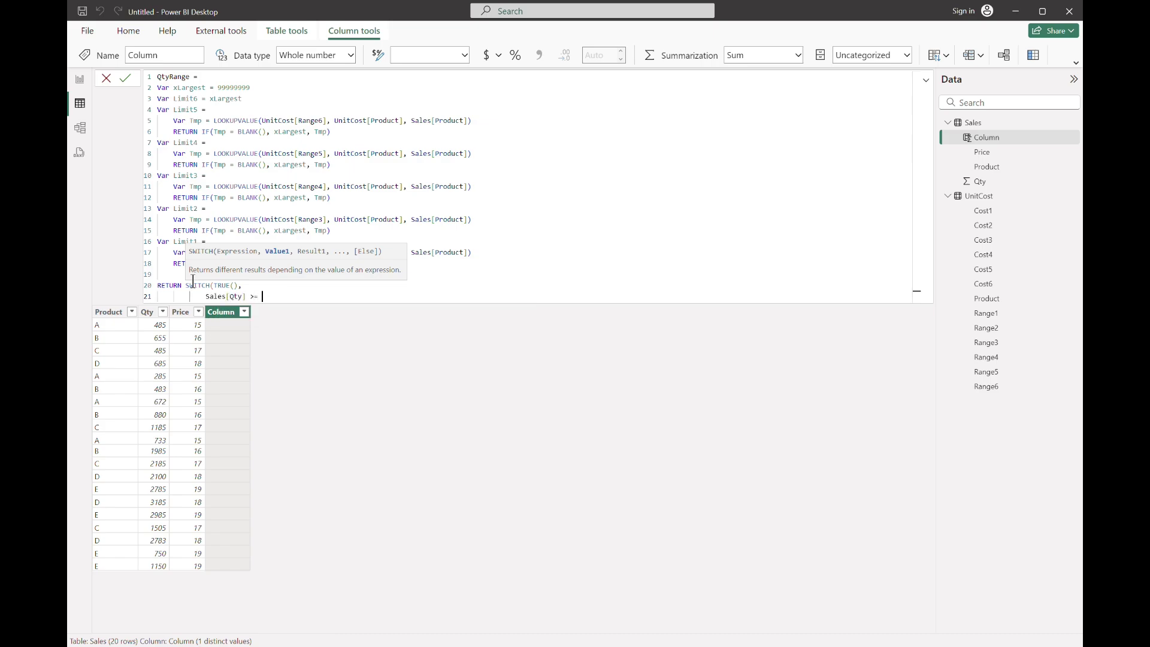
text( LOOKUPVALUE(range1)
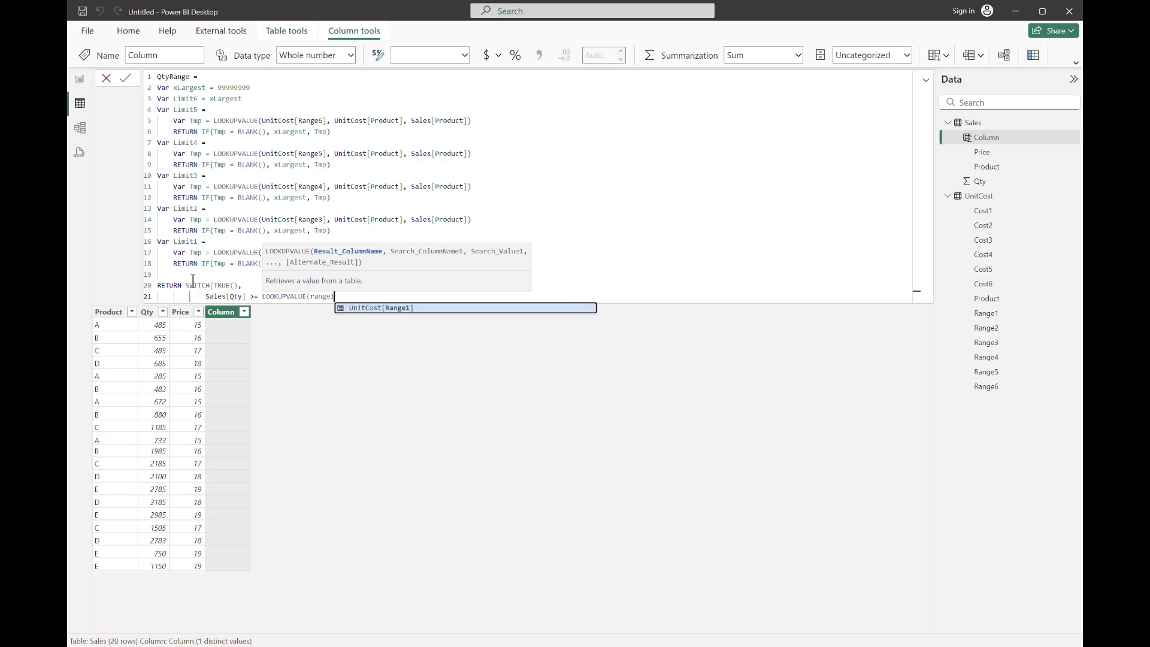
key(Tab)
text())
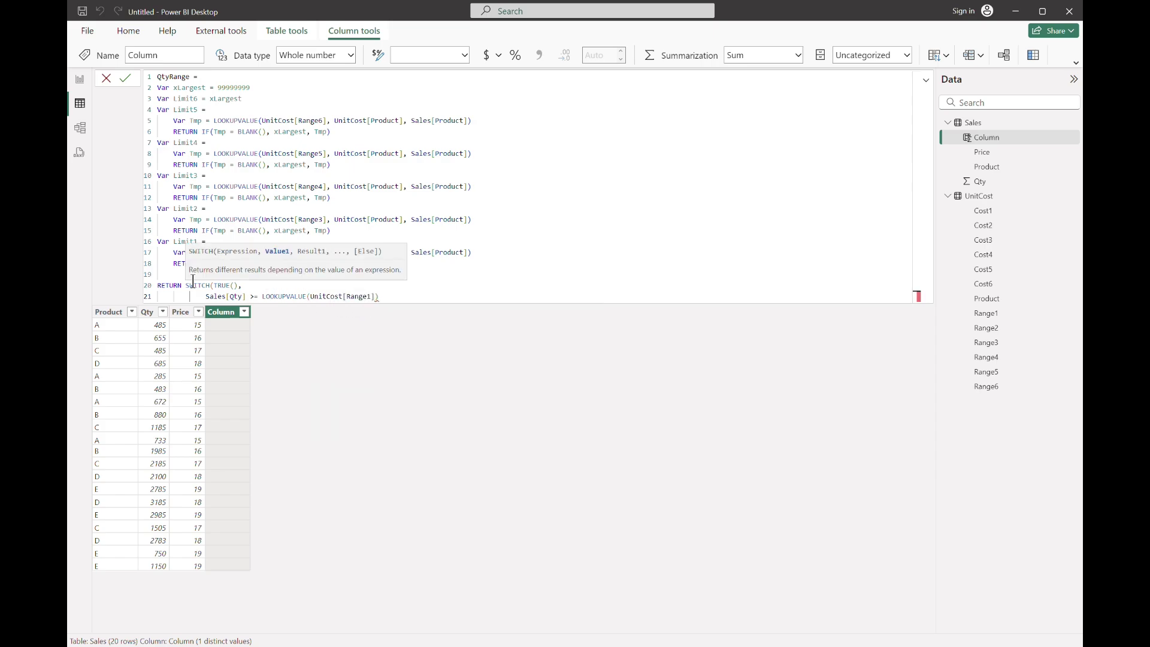
key(BackSpace)
text(, UnitCost[Product], produc)
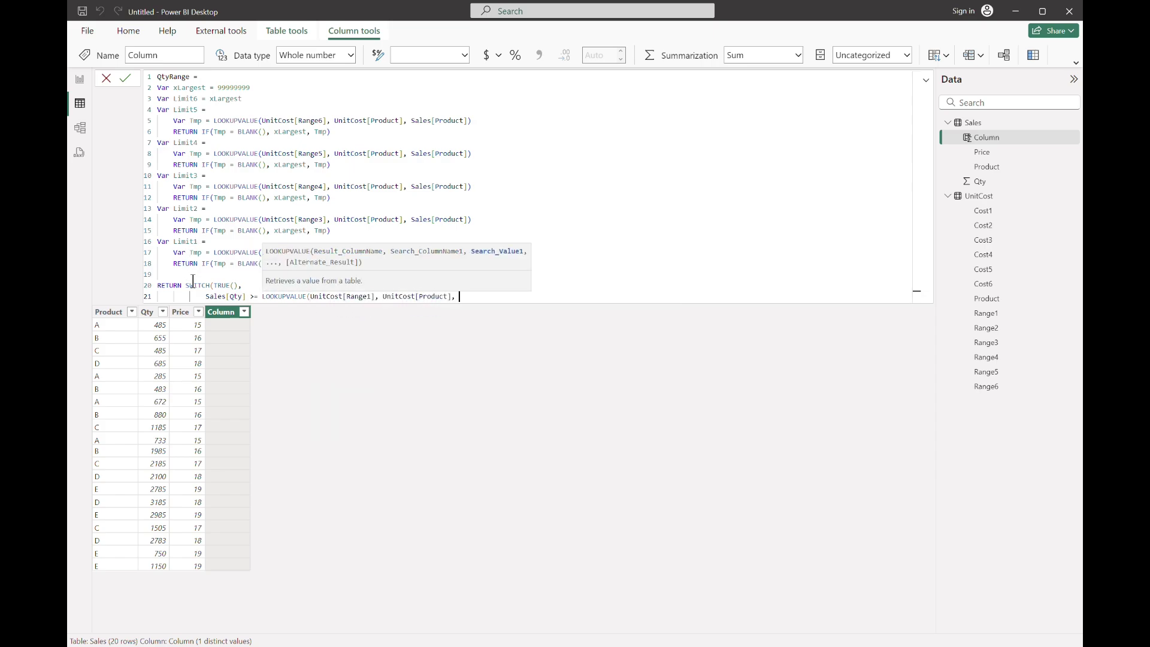
key(Down)
key(Down)
key(Tab)
Step: Close the lookup and extend the condition with && Sales[Qty] < for the upper limit comparison
text() && qty)
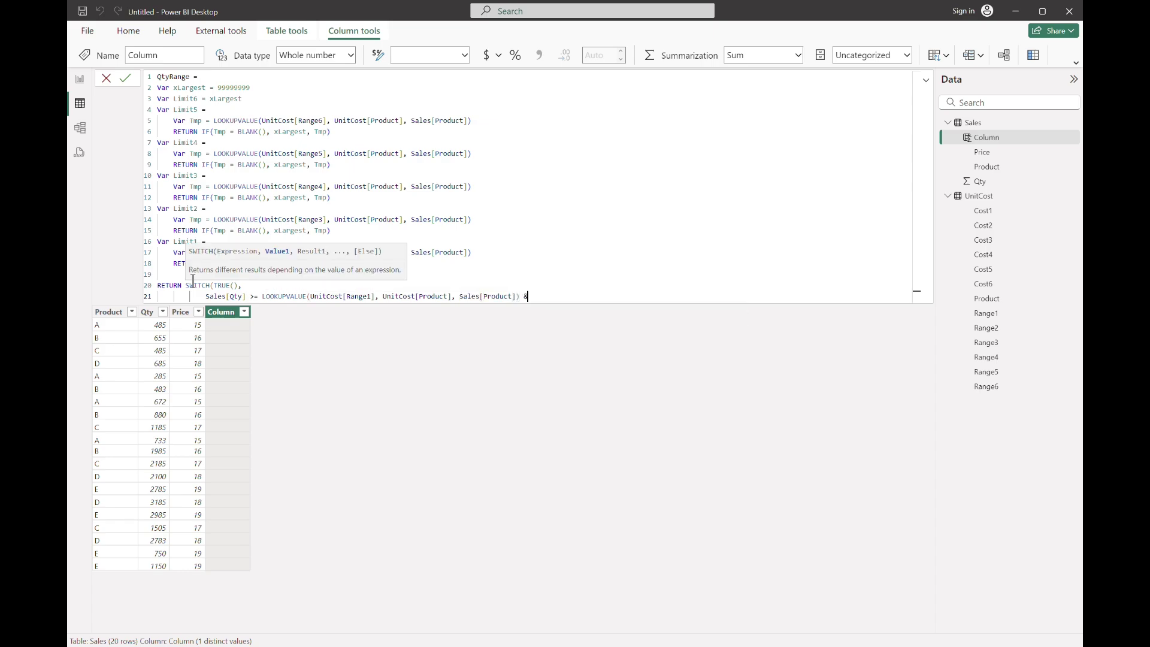
key(Tab)
text(< lookup)
key(Tab)
key(Up)
key(Up)
key(Up)
key(Up)
key(Up)
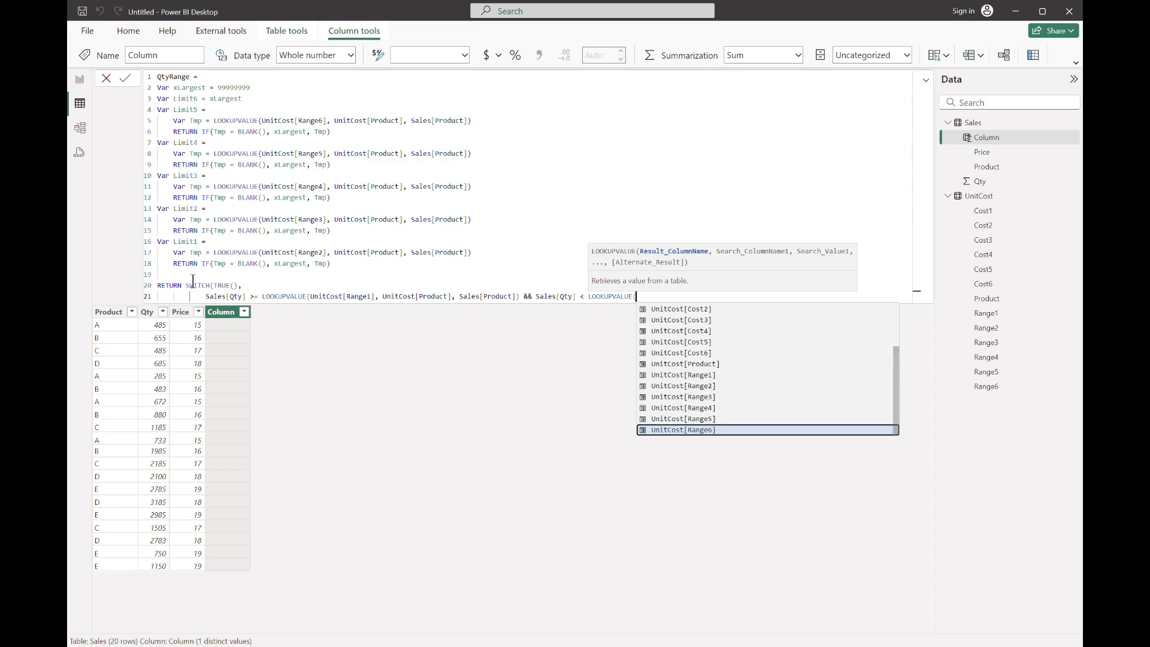
key(Escape)
key(BackSpace)
key(BackSpace)
key(BackSpace)
key(BackSpace)
key(BackSpace)
key(BackSpace)
key(BackSpace)
key(BackSpace)
key(BackSpace)
key(BackSpace)
key(BackSpace)
key(BackSpace)
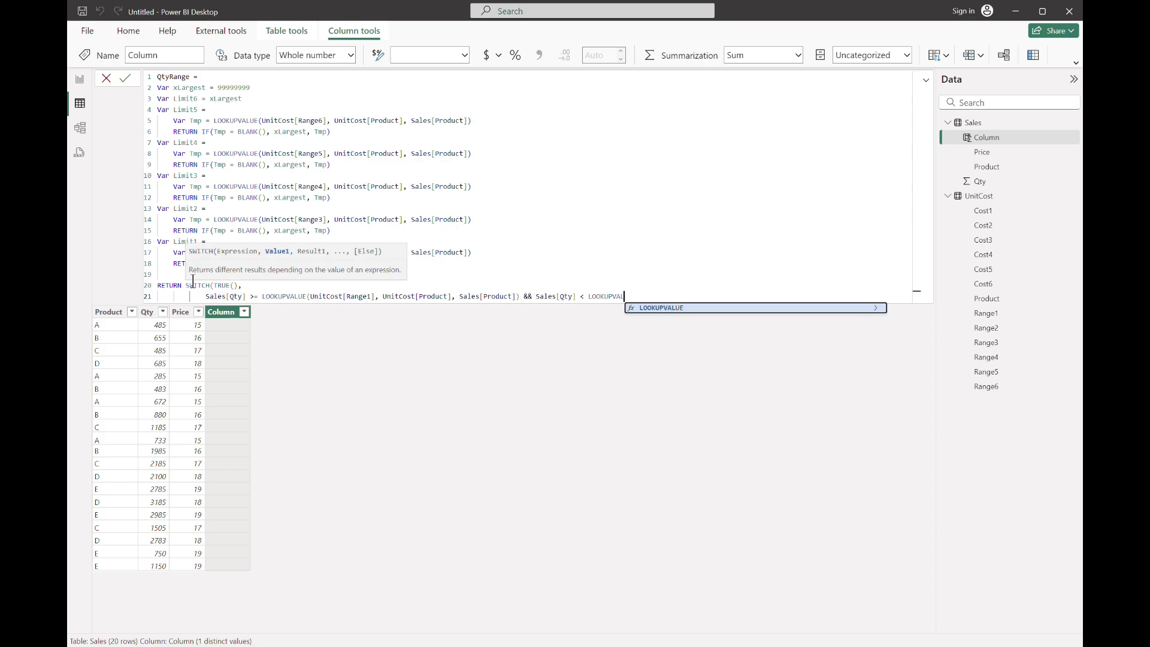
Step: Complete the less-than comparison of the first SWITCH condition with the variable Limit1
text(limit1)
key(Tab)
key(Escape)
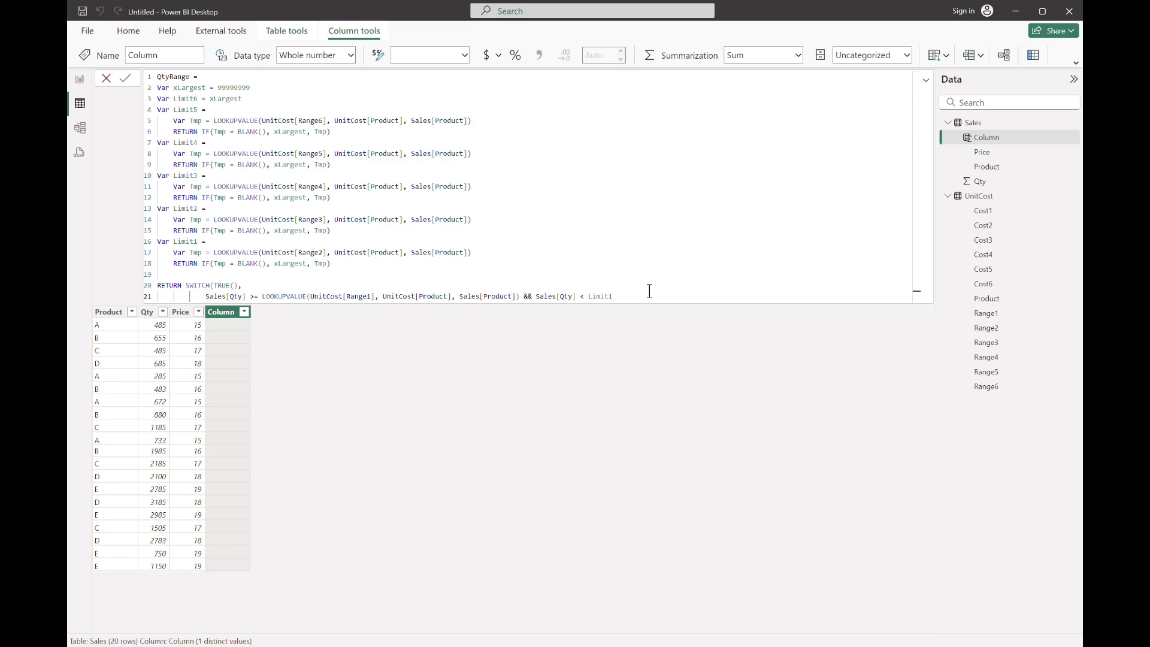
Step: Add LOOKUPVALUE(UnitCost[Range1], UnitCost[Product], Sales[Product]) as the result for the first SWITCH condition, ending with a comma
text(, LOOKUPVALUE()
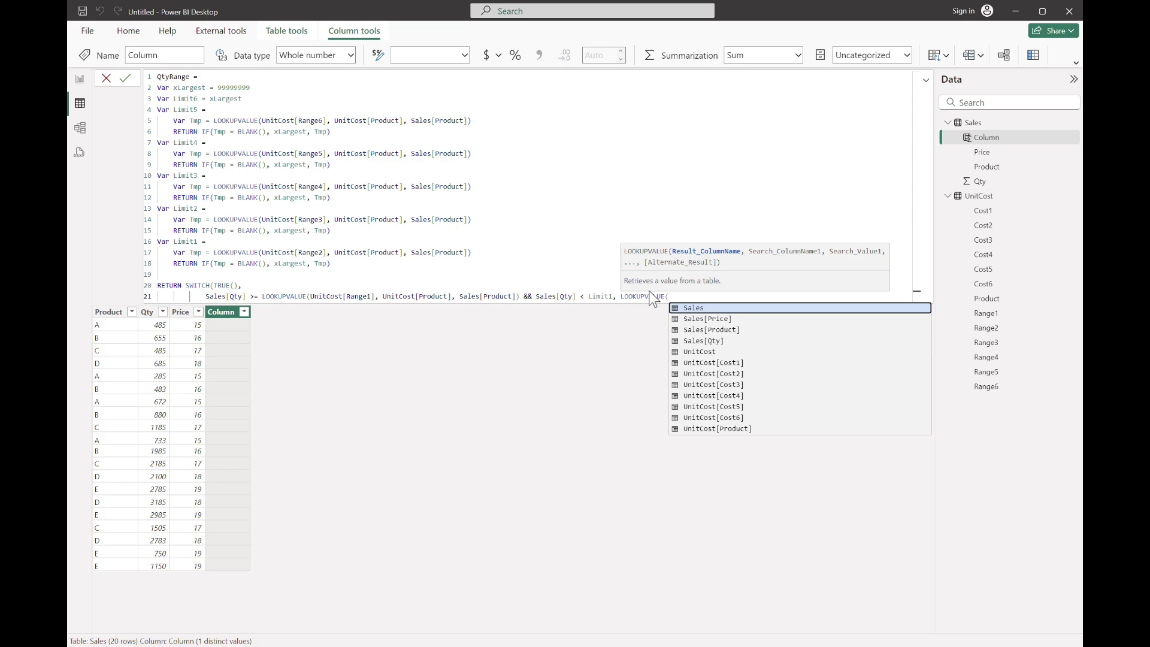
text(UnitCost[Range1], prod)
key(Tab)
text(, sal)
key(Tab)
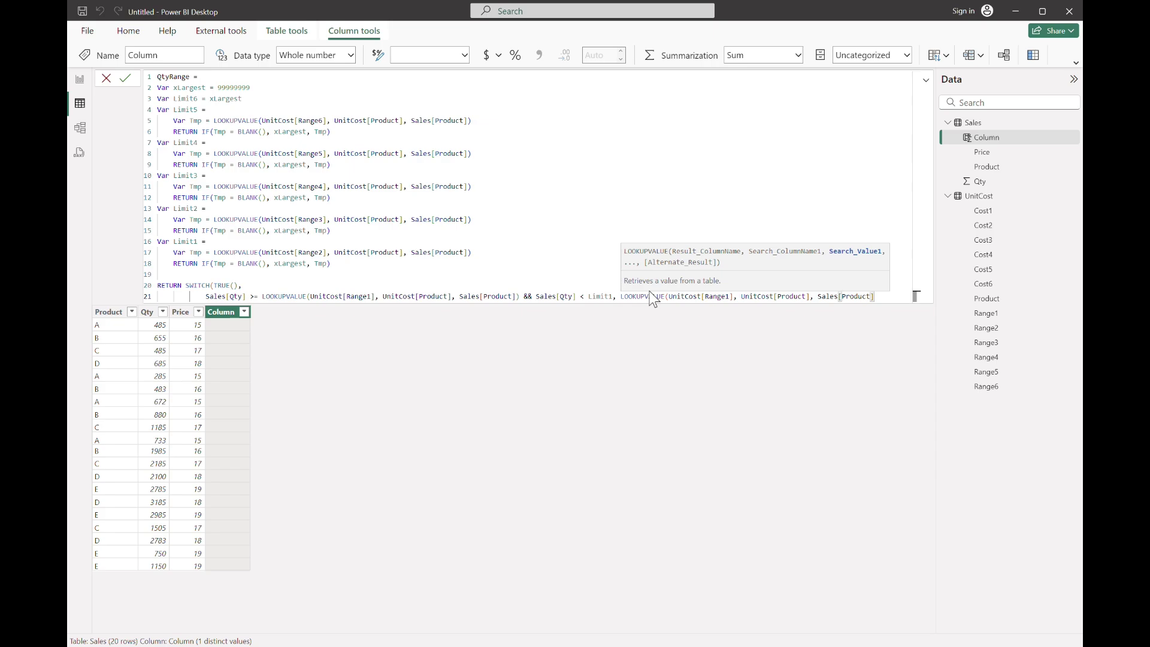
text(),)
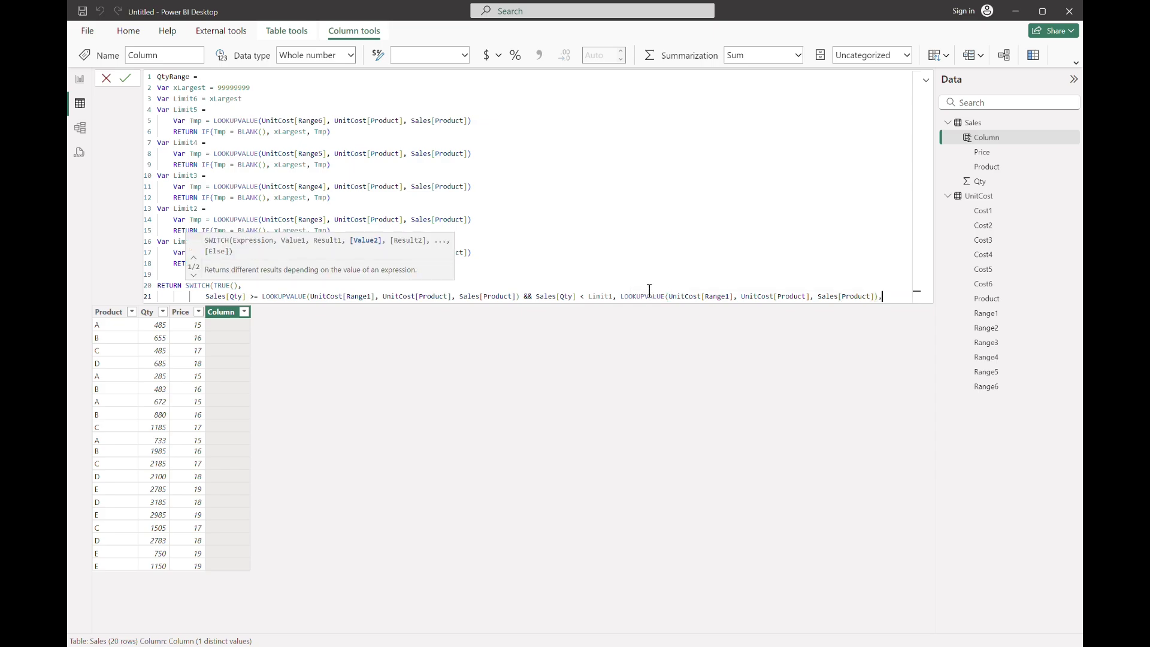
Step: Duplicate the first SWITCH condition-and-result line onto a new line below it
key(shift+Return)
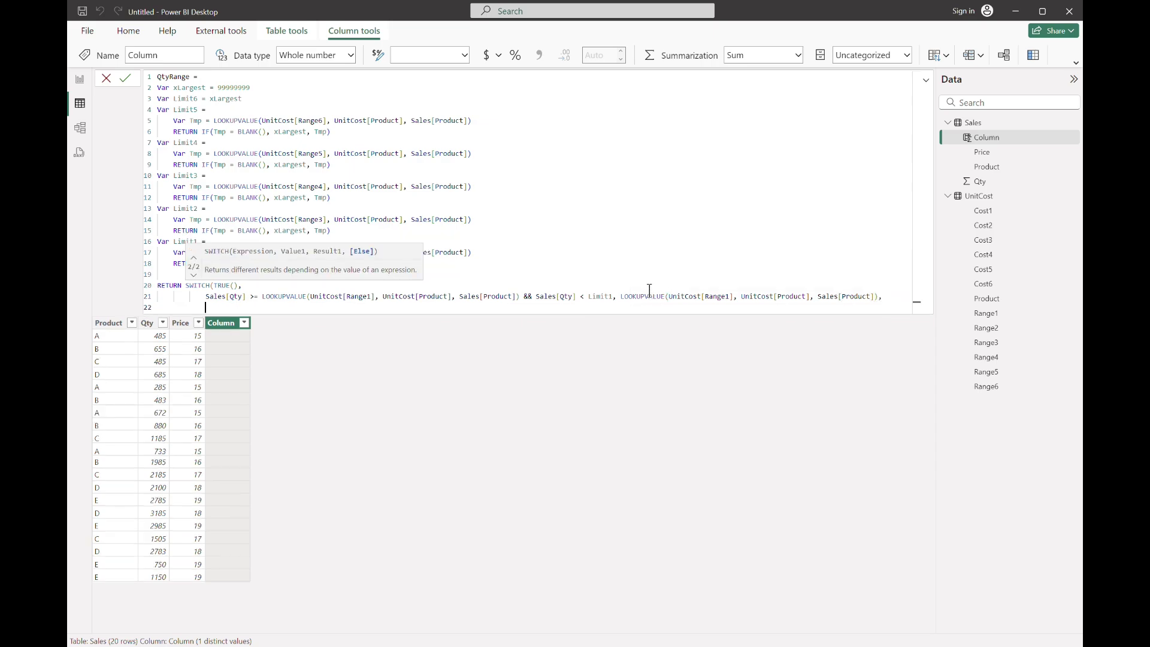
key(Escape)
key(shift+Up)
key(ctrl+c)
key(shift+Down)
key(ctrl+v)
Step: In the second SWITCH line, change the lower-limit lookup column to UnitCost[Range2]
key(Home)
key(Right)
key(Right)
key(Right)
key(Right)
key(Right)
key(Right)
key(Right)
key(Right)
key(Right)
key(Right)
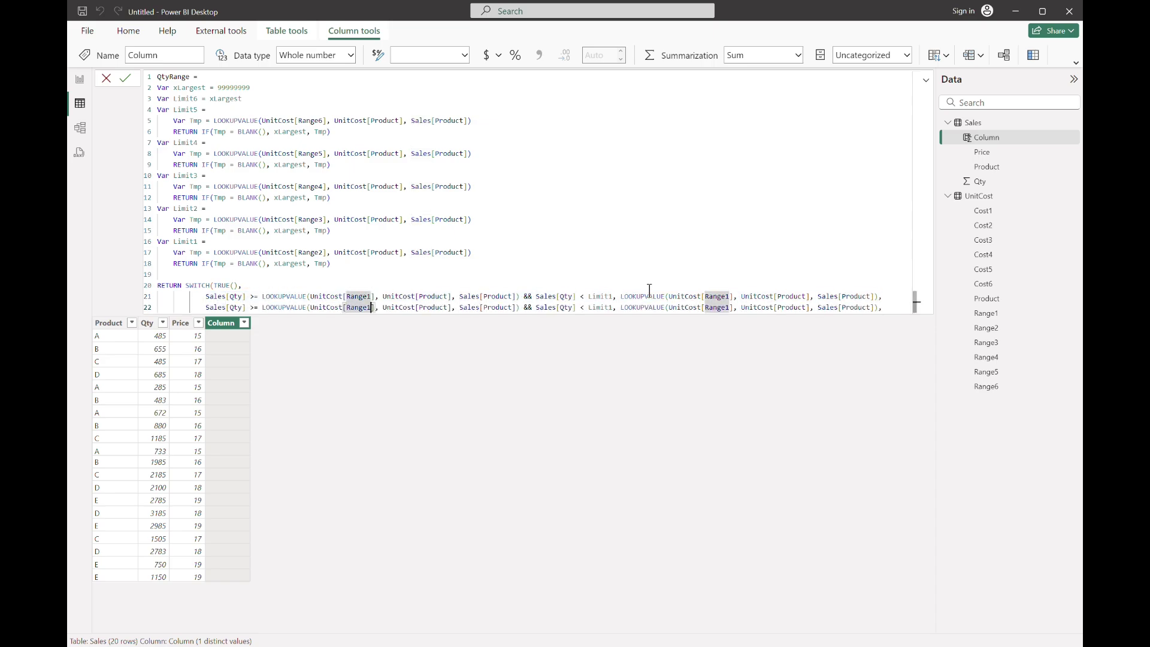
key(BackSpace)
text(2)
Step: Change the upper-limit variable in the second SWITCH condition to Limit2
key(Right)
key(Right)
key(Right)
key(Right)
key(Right)
key(Right)
key(Right)
key(Right)
key(Right)
key(Right)
key(Right)
key(Right)
key(Right)
key(Right)
key(Right)
key(Right)
key(Right)
key(Right)
key(Right)
key(Right)
key(Right)
key(Right)
key(Right)
key(Right)
key(Right)
key(Right)
key(BackSpace)
text(2)
Step: Change the result lookup of the second SWITCH line to return UnitCost[Range2]
key(End)
key(Left)
key(Left)
key(Left)
key(Left)
key(Left)
key(Left)
key(Left)
key(Left)
key(Left)
key(Left)
key(Left)
key(Left)
key(Left)
key(Left)
key(Left)
key(Left)
key(Left)
key(Left)
key(Left)
key(Left)
key(BackSpace)
text(2)
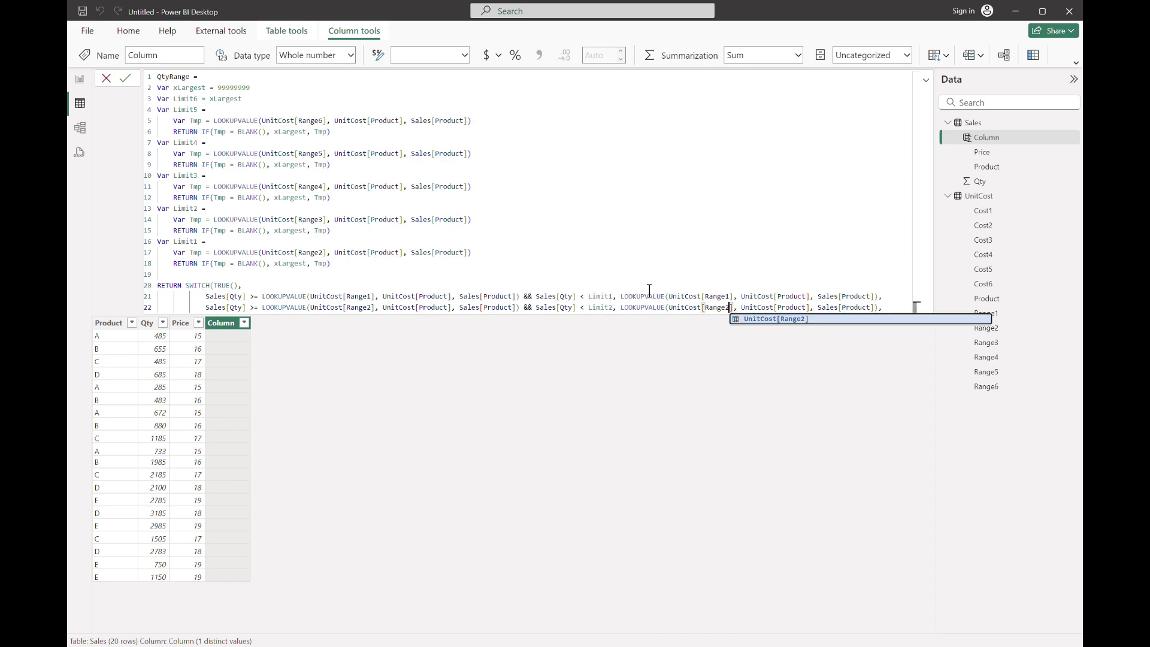
Step: Add a third copy of the SWITCH condition line below and change its lower-limit lookup column to UnitCost[Range3]
key(ctrl+v)
key(Right)
key(Right)
key(Right)
key(Right)
key(Right)
key(Right)
key(Right)
key(Right)
key(Right)
key(Right)
key(Right)
key(Right)
key(Right)
key(Right)
key(Right)
key(Right)
key(Right)
key(Right)
key(Right)
key(Right)
key(BackSpace)
text(3)
Step: Change the upper-limit variable in the third SWITCH condition to Limit3
key(Right)
key(Right)
key(Right)
key(Right)
key(Right)
key(Right)
key(Right)
key(Right)
key(Right)
key(Right)
key(Right)
key(Right)
key(Right)
key(Right)
key(Right)
key(Right)
key(Right)
key(Right)
key(Right)
key(Right)
key(Right)
key(Right)
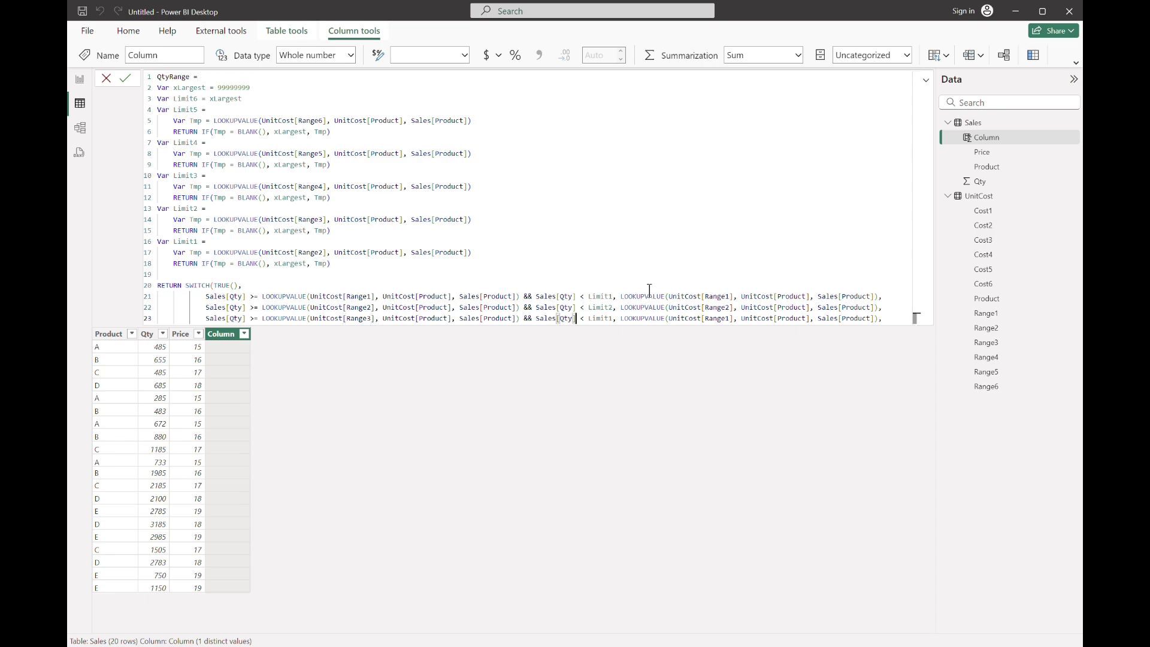
key(BackSpace)
text(3)
Step: Change the result lookup of the third SWITCH line to return UnitCost[Range3]
key(Right)
key(Right)
key(Right)
key(Right)
key(Right)
key(Right)
key(Right)
key(Right)
key(Right)
key(Right)
key(Right)
key(Right)
key(Right)
key(Right)
key(Right)
key(Right)
key(Right)
key(Right)
key(Right)
key(Right)
key(Right)
key(Right)
key(Right)
key(Right)
key(Right)
key(Right)
key(Right)
key(Right)
key(Right)
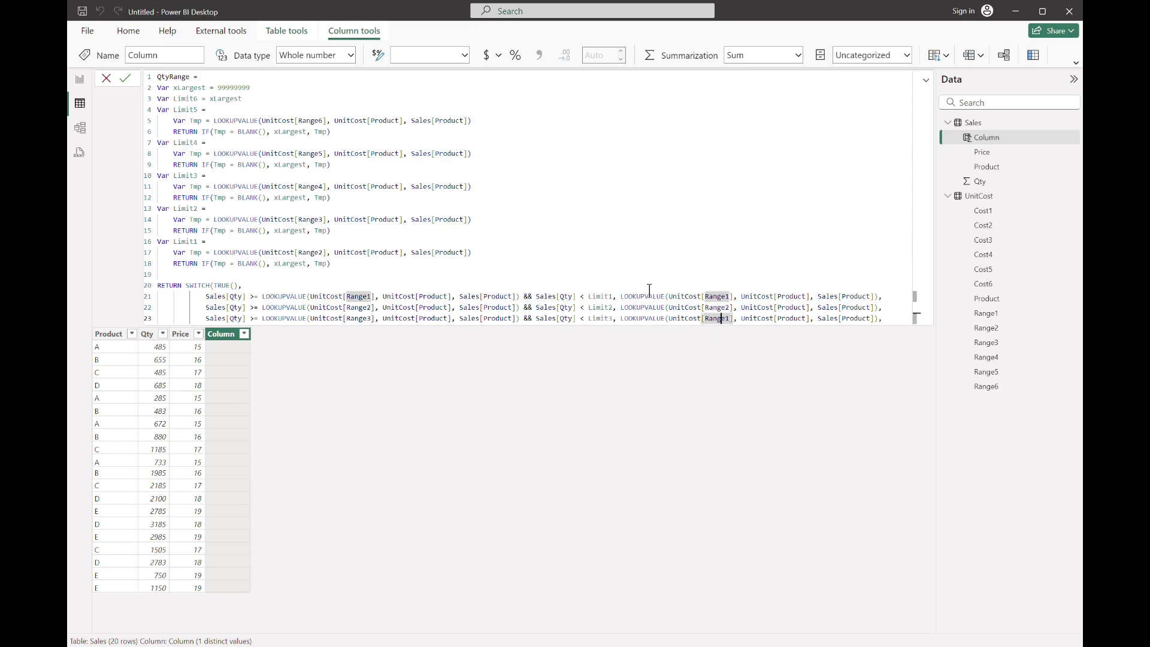
key(BackSpace)
text(3)
key(End)
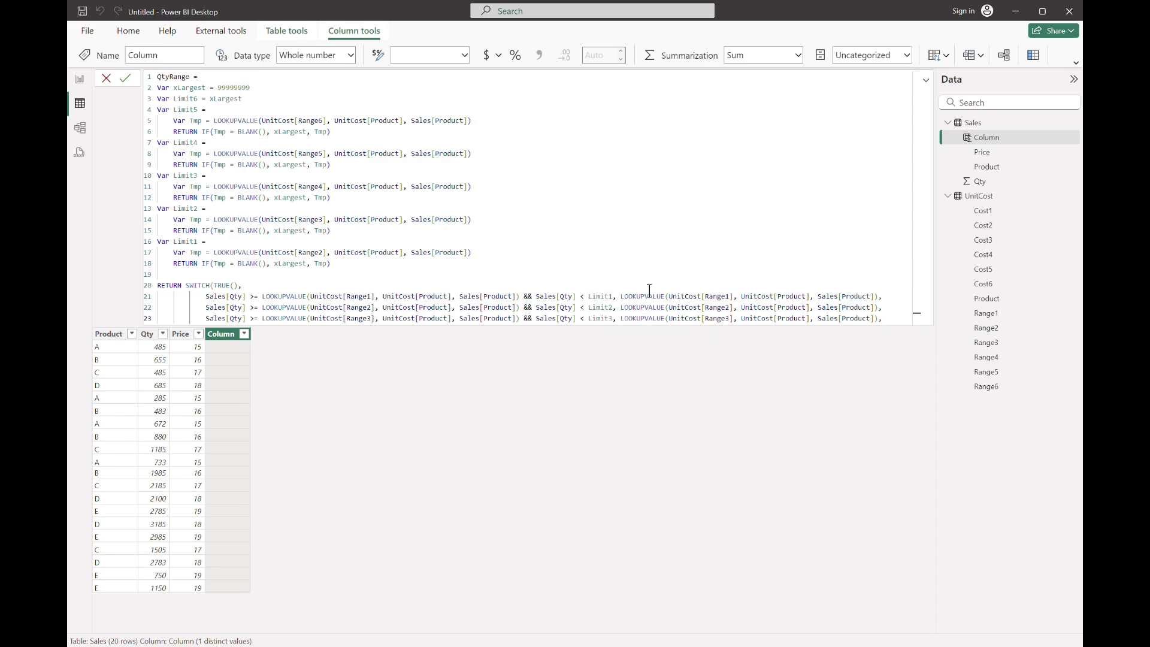
Step: Add a fourth copy of the SWITCH condition line below and change its lower-limit lookup column to UnitCost[Range4]
key(ctrl+v)
key(Home)
key(Right)
key(Right)
key(Right)
key(Right)
key(Right)
key(Right)
key(Right)
key(Right)
key(Right)
key(Right)
key(Right)
key(Right)
key(Right)
key(Right)
key(Right)
key(Right)
key(Right)
key(Right)
key(Right)
key(Right)
key(Right)
key(Right)
key(Right)
key(Right)
key(Right)
key(Right)
key(Right)
key(Right)
key(Right)
key(Right)
key(Right)
key(Right)
key(Right)
key(Right)
key(Right)
key(BackSpace)
text(4)
Step: Change the upper-limit variable in the fourth SWITCH condition to Limit4
key(Right)
key(Right)
key(Right)
key(Right)
key(Right)
key(Right)
key(Right)
key(Right)
key(Right)
key(Right)
key(Right)
key(Right)
key(Right)
key(Right)
key(Right)
key(Right)
key(Right)
key(Right)
key(Right)
key(Right)
key(Right)
key(Right)
key(Right)
key(Right)
key(Right)
key(Right)
key(Right)
key(Right)
key(Right)
key(Right)
key(Right)
key(Right)
key(Right)
key(Right)
key(BackSpace)
text(4)
Step: Change the result lookup of the fourth SWITCH line to return UnitCost[Range4]
key(Right)
key(Right)
key(Right)
key(Right)
key(Right)
key(Right)
key(Right)
key(Right)
key(Right)
key(Right)
key(Right)
key(Right)
key(Right)
key(Right)
key(Right)
key(Right)
key(Right)
key(Right)
key(Right)
key(Right)
key(BackSpace)
text(4)
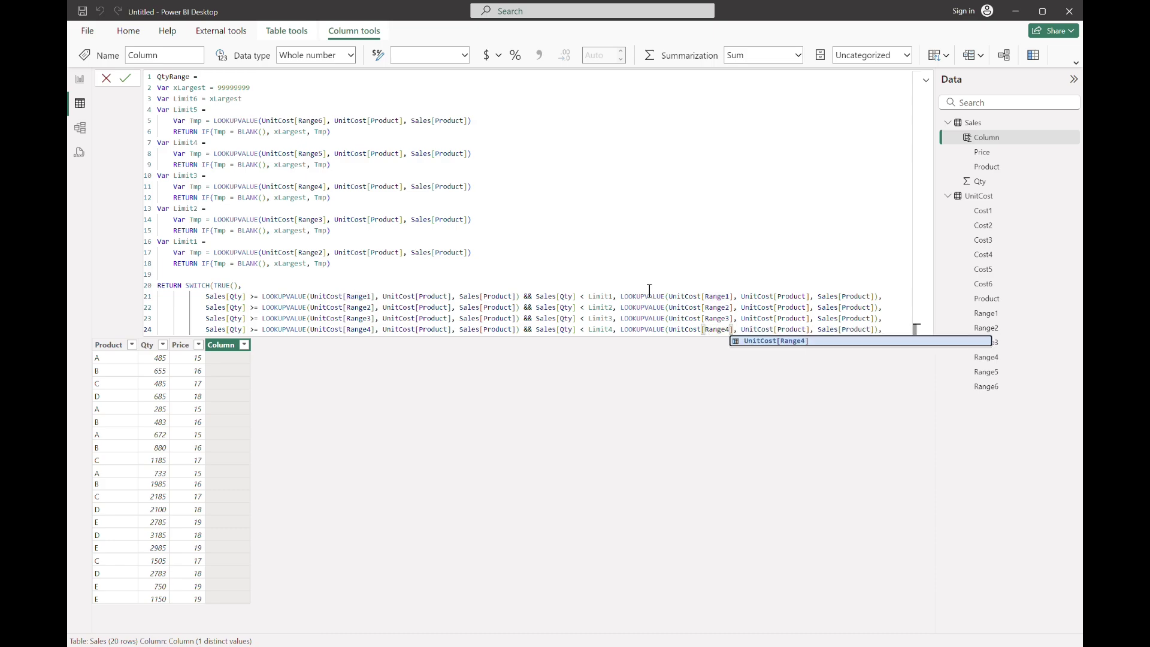
Step: Add a fifth copy of the SWITCH condition line below and change its lower-limit lookup column to UnitCost[Range5]
key(End)
key(ctrl+v)
key(Left)
key(Left)
key(Left)
key(Left)
key(Left)
key(Left)
key(Left)
key(Left)
key(Left)
key(Left)
key(Left)
key(Left)
key(Left)
key(Left)
key(Left)
key(Left)
key(Left)
key(Left)
key(Left)
key(Left)
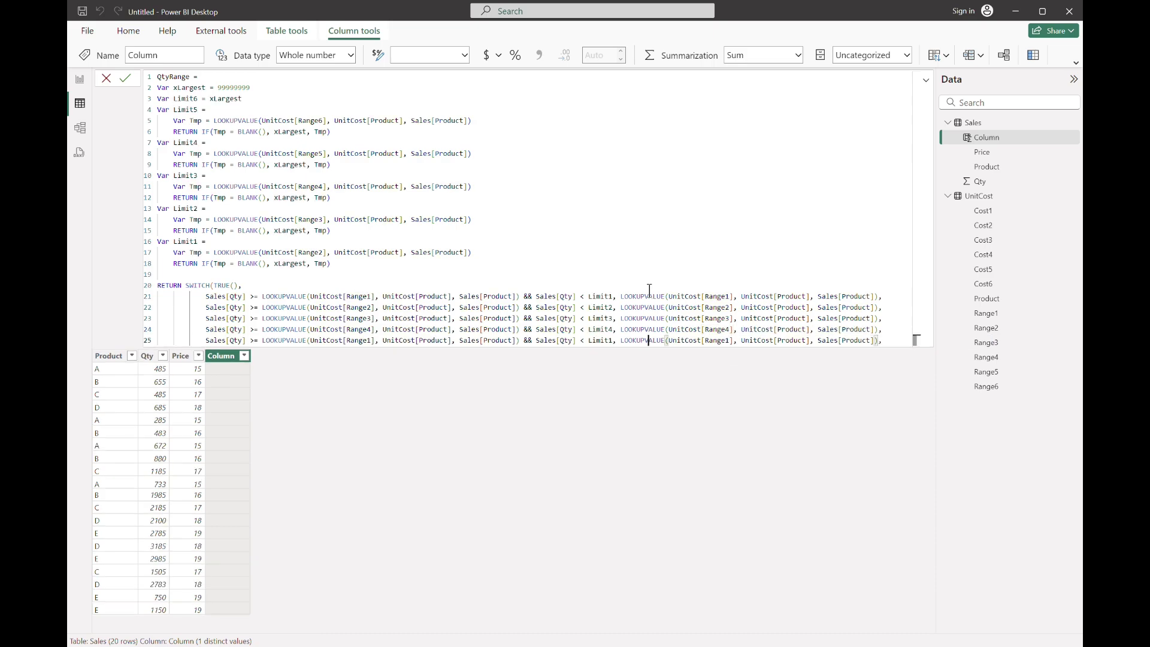
key(Left)
key(Left)
key(Left)
key(Left)
key(Left)
key(Left)
key(Left)
key(Left)
key(Left)
key(Left)
key(Left)
key(Left)
key(Left)
key(Left)
key(Left)
key(Left)
key(Left)
key(Left)
key(Left)
key(Left)
key(BackSpace)
text(5)
Step: Change the upper-limit variable in the fifth SWITCH condition to Limit5
key(Right)
key(Right)
key(Right)
key(Right)
key(Right)
key(Right)
key(Right)
key(Right)
key(Right)
key(Right)
key(Right)
key(Right)
key(Right)
key(Right)
key(Right)
key(Right)
key(Right)
key(Right)
key(Right)
key(Right)
key(Right)
key(Right)
key(Right)
key(Right)
key(Right)
key(Right)
key(Right)
key(Right)
key(Right)
key(BackSpace)
text(5)
Step: Change the result lookup of the fifth SWITCH line to return UnitCost[Range5]
key(Right)
key(Right)
key(Right)
key(Right)
key(Right)
key(Right)
key(Right)
key(Right)
key(Right)
key(Right)
key(Right)
key(Right)
key(Right)
key(Right)
key(Right)
key(Right)
key(Right)
key(Right)
key(Right)
key(Right)
key(BackSpace)
text(5)
Step: Add a sixth copy of the SWITCH condition line below and change its lower-limit lookup column to UnitCost[Range6]
key(End)
key(ctrl+v)
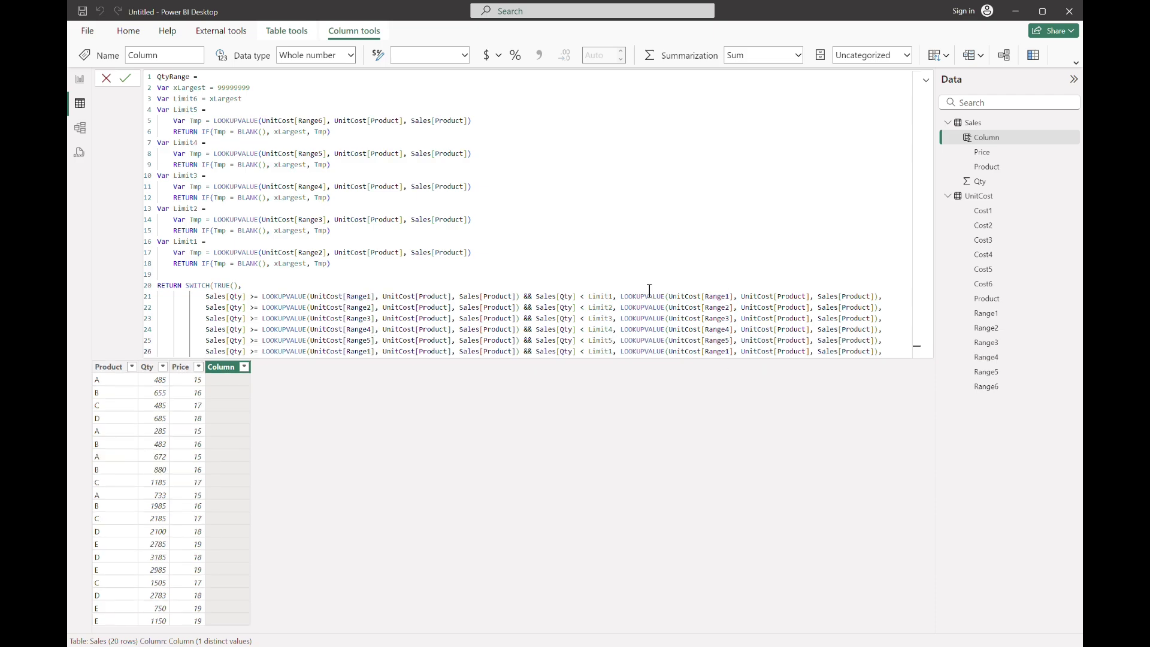
key(Left)
key(Left)
key(Left)
key(Left)
key(Left)
key(Left)
key(Left)
key(Left)
key(Left)
key(Left)
key(Left)
key(Left)
key(Left)
key(Left)
key(Left)
key(Left)
key(Left)
key(Left)
key(Left)
key(Left)
key(Left)
key(Left)
key(BackSpace)
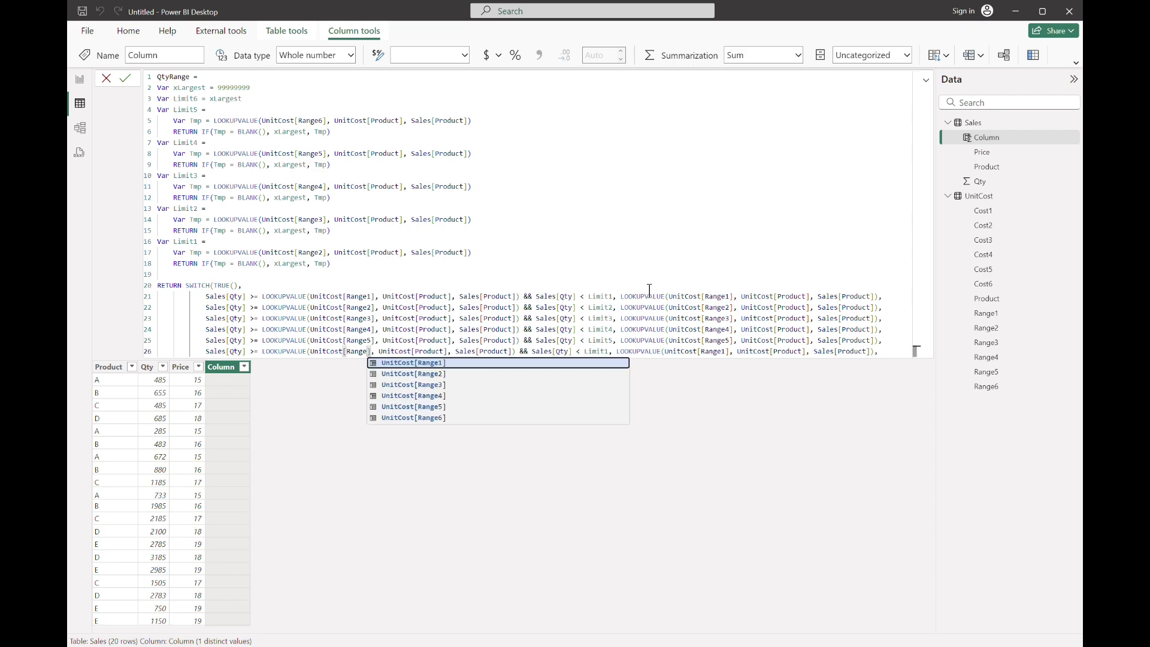
text(6)
Step: Remove the upper-limit condition "&& Sales[Qty] < Limit1" from the sixth SWITCH line, keeping only its lower-limit test
key(Right)
key(Right)
key(Right)
key(Right)
key(Right)
key(Right)
key(Right)
key(Right)
key(Right)
key(Right)
key(Right)
key(Right)
key(Right)
key(Right)
key(Right)
key(Right)
key(Right)
key(Right)
key(Right)
key(Right)
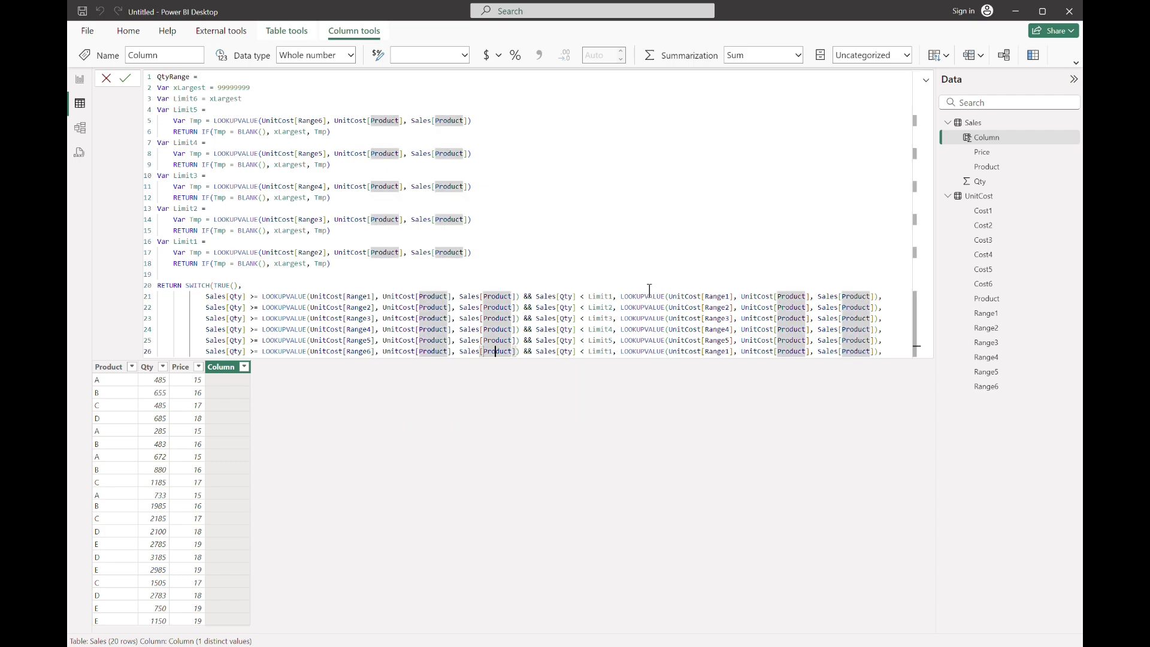
key(Right)
key(Right)
key(Right)
key(Right)
key(Right)
key(Right)
key(Right)
key(shift+Right)
key(shift+Right)
key(shift+Right)
key(shift+Right)
key(shift+Right)
key(shift+Right)
key(shift+Right)
key(shift+Right)
key(shift+Right)
key(shift+Right)
key(shift+Right)
key(shift+Right)
key(shift+Right)
key(shift+Right)
key(shift+Right)
key(shift+Right)
key(shift+Right)
key(shift+Right)
key(shift+Right)
key(shift+Right)
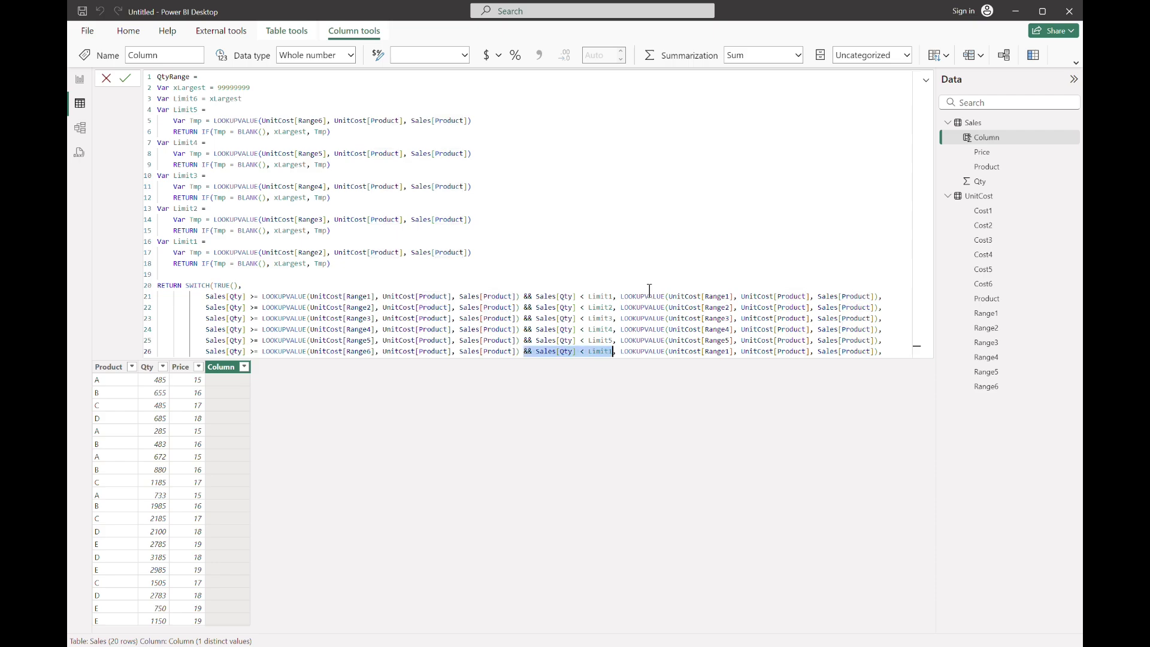
key(shift+Right)
key(shift+Right)
key(shift+Right)
key(shift+Right)
key(shift+Right)
key(shift+Right)
key(shift+Right)
key(shift+Right)
key(shift+Right)
key(shift+Left)
key(shift+Left)
key(shift+Left)
key(shift+Left)
key(shift+Left)
key(shift+Left)
key(shift+Left)
key(shift+Left)
key(shift+Left)
key(shift+Left)
key(shift+Left)
key(shift+Left)
key(shift+Left)
key(shift+Left)
key(shift+Left)
key(shift+Left)
key(shift+Left)
key(shift+Right)
key(shift+Right)
key(shift+Right)
key(shift+Right)
key(BackSpace)
key(BackSpace)
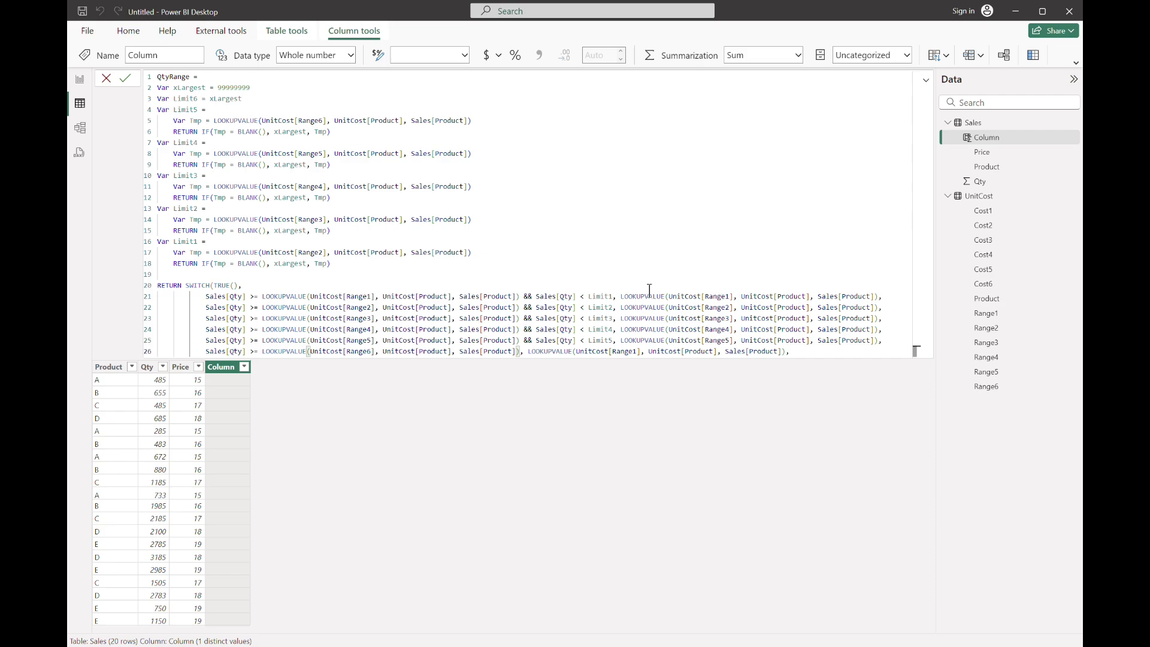
Step: Remove the trailing comma from the sixth SWITCH line, close the function with a parenthesis on a new line, and commit the QtyRange formula
key(End)
key(BackSpace)
key(Return)
text())
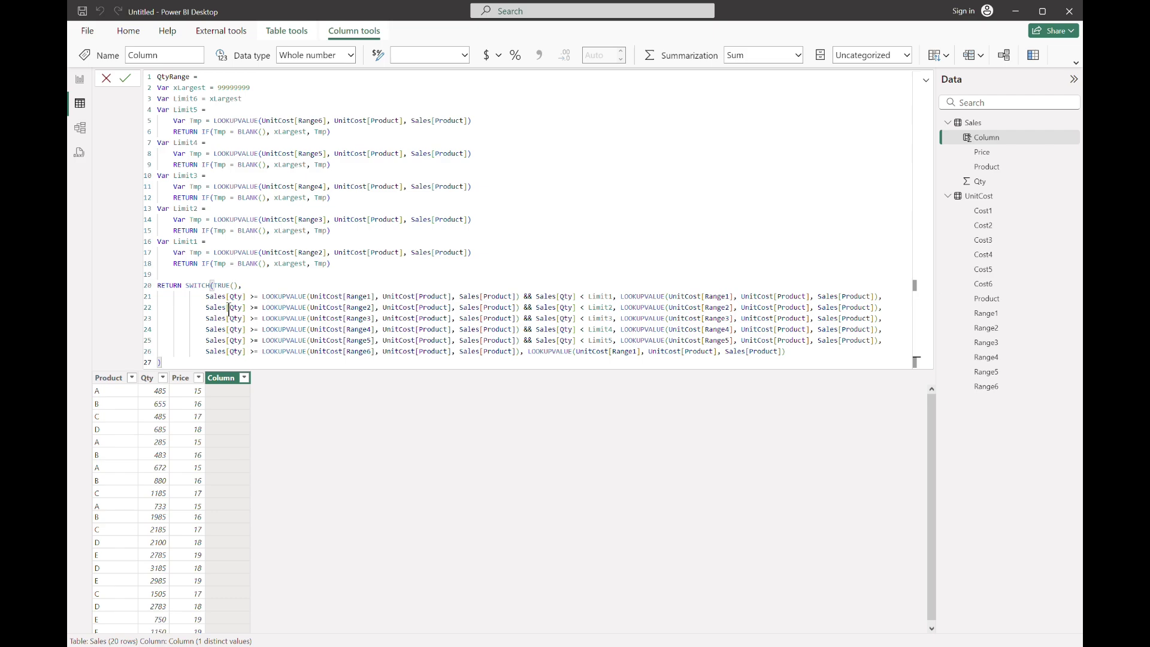
key(Return)
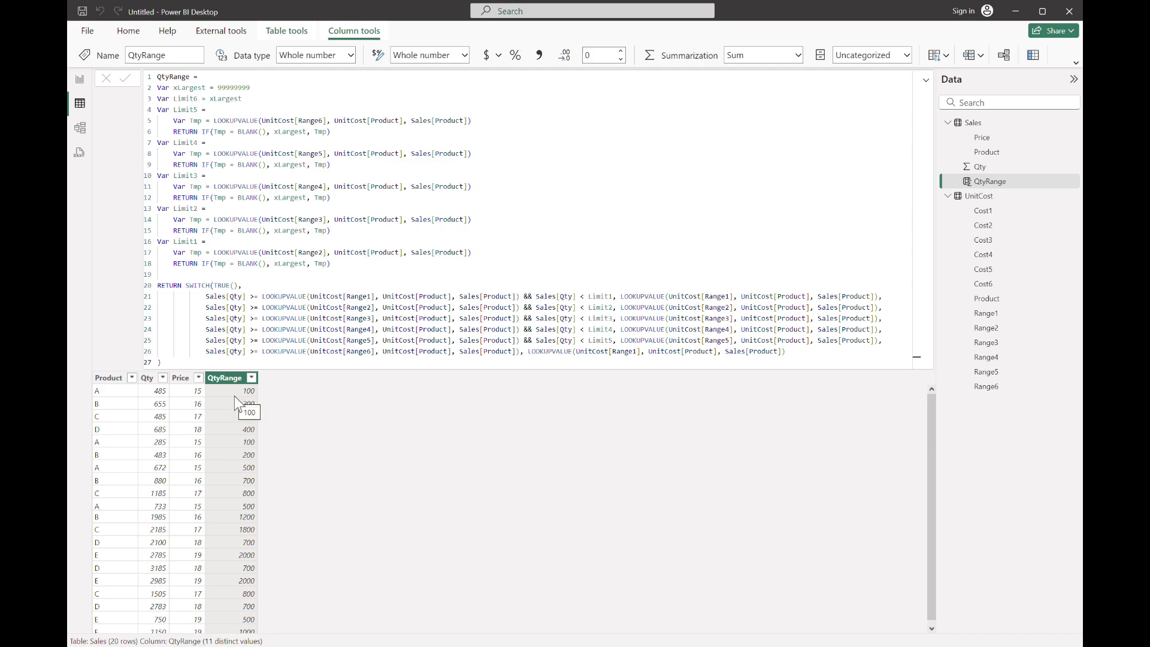
Step: Check the range values in the UnitCost table and return to the QtyRange column in Sales
click(1020, 197)
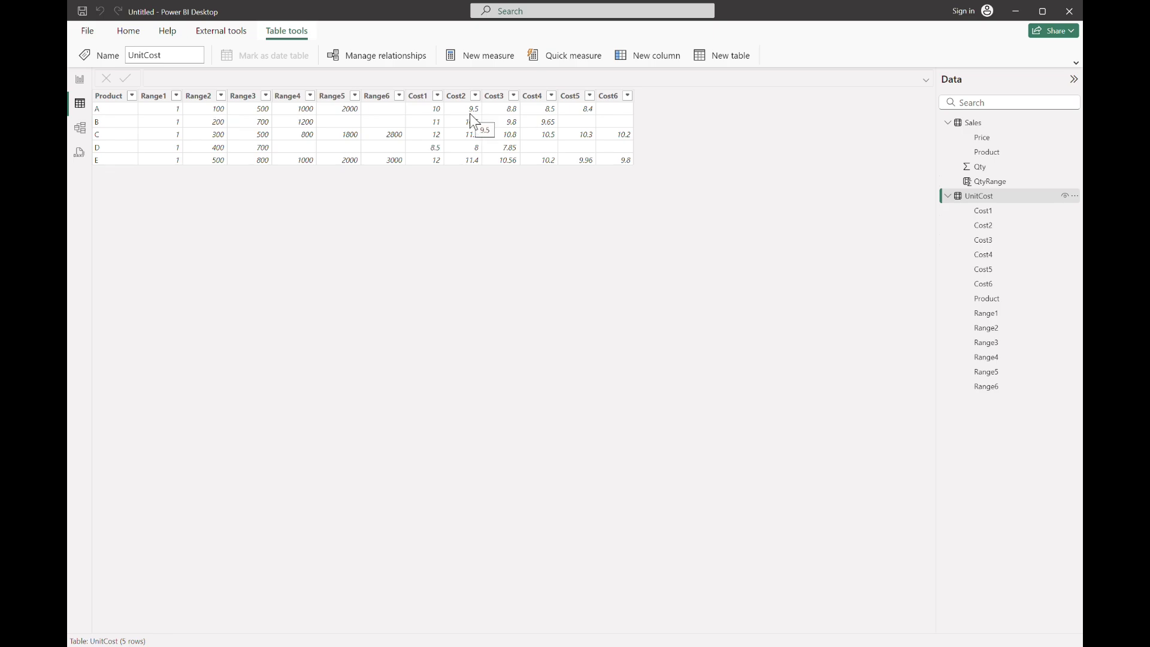
click(985, 182)
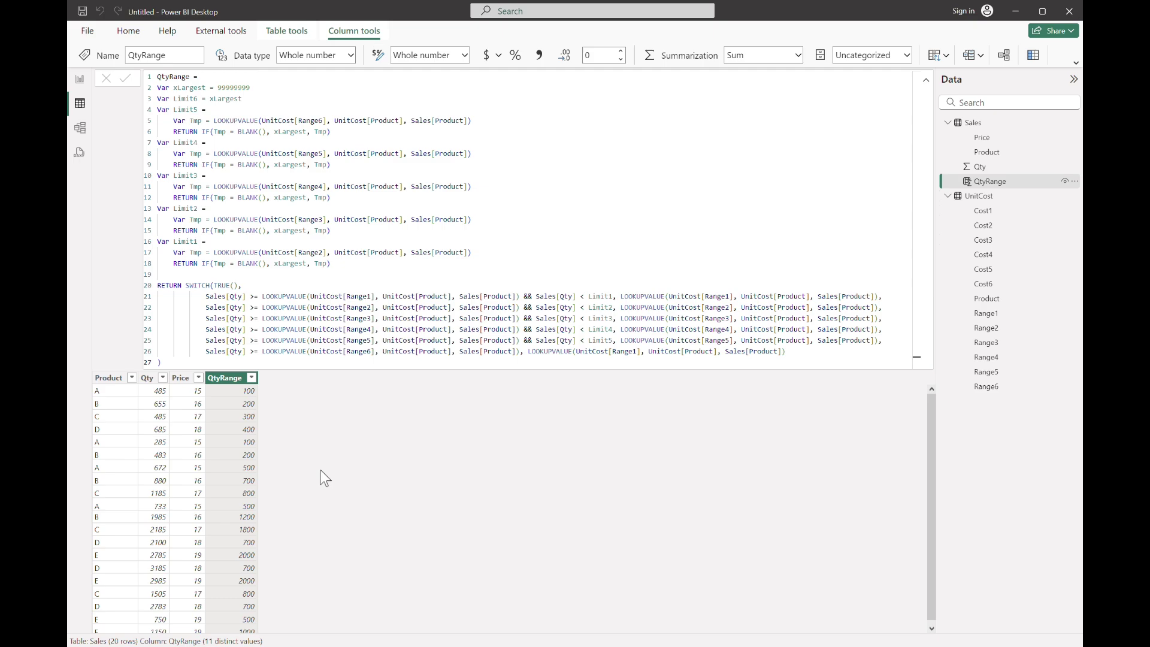
Step: Copy the entire QtyRange formula into a new calculated column in the Sales table
drag(223, 365, 158, 88)
key(ctrl+a)
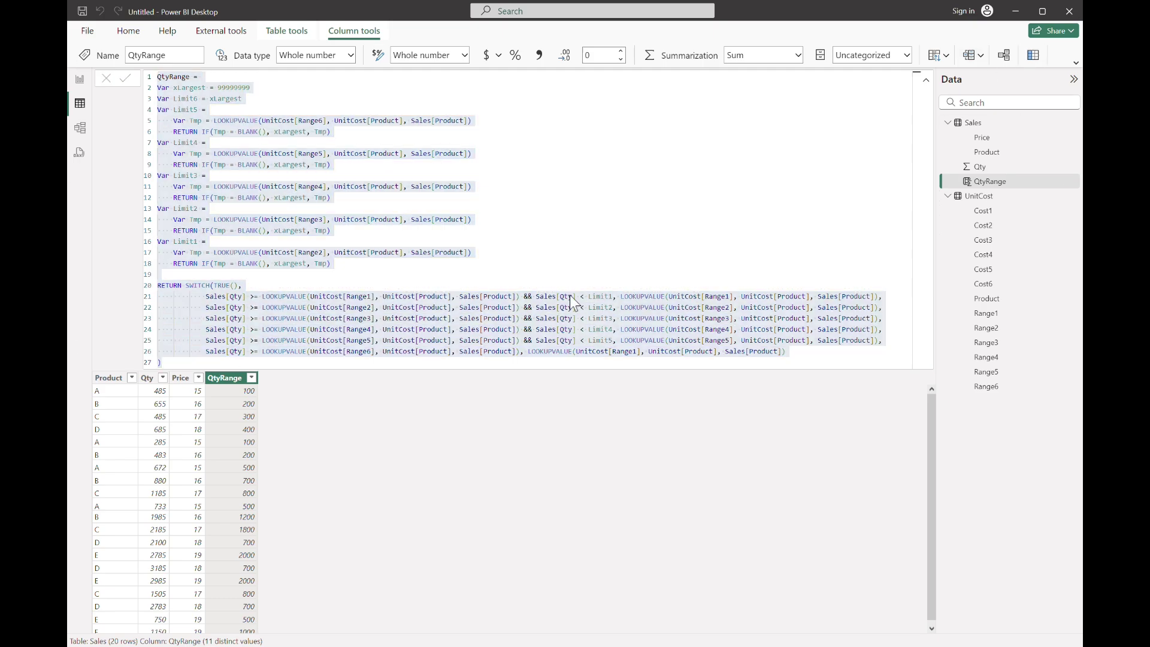
text(QtyRange = Var xLargest = 99999999 Var Limit6 = xLargest Var Limit5 =     Var Tmp = LOOKUPVALUE(UnitCost[Range6], UnitCost[Product], Sales[Product])     RETURN IF(Tmp = BLANK(), xLargest, Tmp) Var Limit4 =     Var Tmp = LOOKUPVALUE(UnitCost[Range5], UnitCost[Product], Sales[Product])     RETURN IF(Tmp = BLANK(), xLargest, Tmp) Var Limit3 =     Var Tmp = LOOKUPVALUE(UnitCost[Range4], UnitCost[Product], Sales[Product])     RETURN IF(Tmp = BLANK(), xLargest, Tmp) Var Limit2 =     Var Tmp = LOOKUPVALUE(UnitCost[Range3], UnitCost[Product], Sales[Product])     RETURN IF(Tmp = BLANK(), xLargest, Tmp) Var Limit1 =     Var Tmp = LOOKUPVALUE(UnitCost[Range2], UnitCost[Product], Sales[Product])     RETURN IF(Tmp = BLANK(), xLargest, Tmp)  RETURN SWITCH(TRUE(),             Sales[Qty] >= LOOKUPVALUE(UnitCost[Range1], UnitCost[Product], Sales[Product]) && Sales[Qty] < Limit1, LOOKUPVALUE(UnitCost[Range1], UnitCost[Product], Sales[Product]),             Sales[Qty] >= LOOKUPVALUE(UnitCost[Range2], UnitCost[Product], Sales[Product]) && Sales[Qty] < Limit2, LOOKUPVALUE(UnitCost[Range2], UnitCost[Product], Sales[Product]),             Sales[Qty] >= LOOKUPVALUE(UnitCost[Range3], UnitCost[Product], Sales[Product]) && Sales[Qty] < Limit3, LOOKUPVALUE(UnitCost[Range3], UnitCost[Product], Sales[Product]),             Sales[Qty] >= LOOKUPVALUE(UnitCost[Range4], UnitCost[Product], Sales[Product]) && Sales[Qty] < Limit4, LOOKUPVALUE(UnitCost[Range4], UnitCost[Product], Sales[Product]),             Sales[Qty] >= LOOKUPVALUE(UnitCost[Range5], UnitCost[Product], Sales[Product]) && Sales[Qty] < Limit5, LOOKUPVALUE(UnitCost[Range5], UnitCost[Product], Sales[Product]),             Sales[Qty] >= LOOKUPVALUE(UnitCost[Range6], UnitCost[Product], Sales[Product]), LOOKUPVALUE(UnitCost[Range1], UnitCost[Product], Sales[Product]) ))
Step: Rename the new column to UCost in the first line of its copied formula
key(ctrl+Home)
key(shift+Right)
key(shift+Right)
key(shift+Right)
key(shift+Right)
key(shift+Right)
key(shift+Right)
key(shift+Right)
key(shift+Right)
text(UCost)
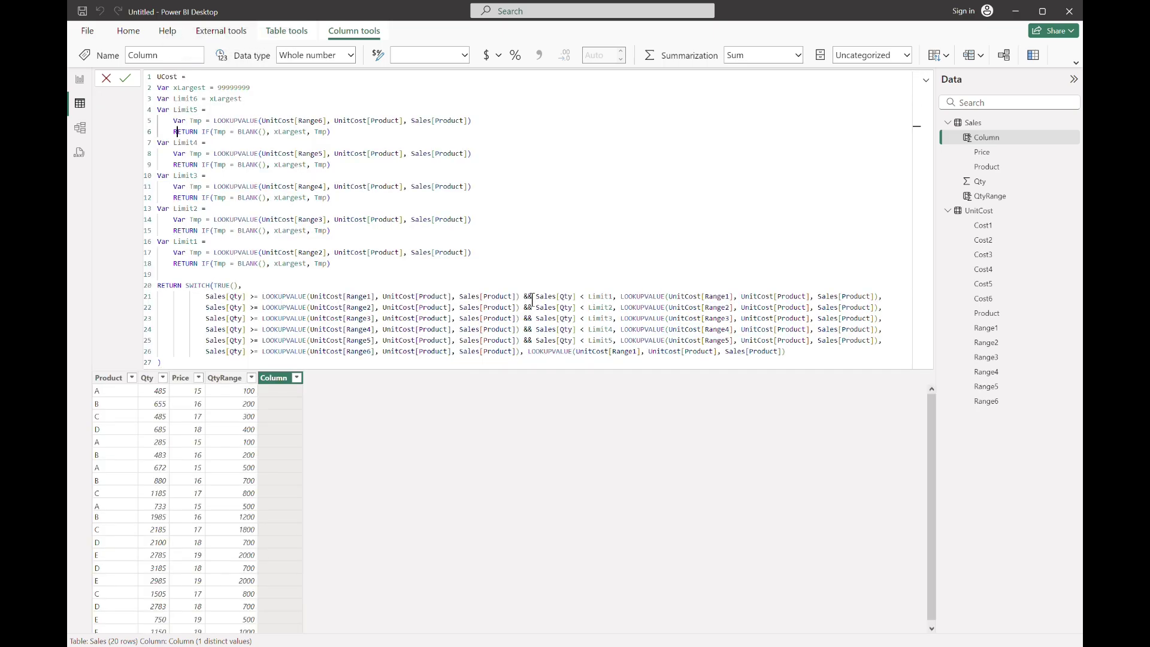
Step: Make the first SWITCH line of the UCost formula return UnitCost[Cost1], and copy the word Cost
key(Down)
key(Down)
key(Down)
key(Down)
key(Down)
key(Down)
key(Down)
key(Down)
key(Down)
key(Down)
key(Down)
key(Down)
key(Down)
key(Down)
key(Down)
key(End)
key(Left)
key(Left)
key(Left)
key(Left)
key(Left)
key(Left)
key(Left)
key(Left)
key(Left)
key(Left)
key(Left)
key(Left)
key(Left)
key(Left)
key(Left)
key(Left)
key(Left)
key(Left)
key(Left)
key(Left)
key(Left)
key(Left)
key(Left)
key(Left)
key(Left)
key(Left)
key(Left)
key(Left)
key(Left)
key(Left)
key(Left)
key(Left)
key(Left)
key(Left)
key(Left)
key(Left)
key(Left)
key(Left)
key(Left)
key(shift+Left)
key(shift+Left)
key(shift+Left)
key(shift+Left)
key(shift+Left)
text(Cost)
key(Escape)
key(shift+Left)
key(shift+Left)
key(shift+Left)
key(shift+Left)
key(ctrl+c)
Step: Replace Range with the copied Cost in the results of the second and third SWITCH lines, giving Cost2 and Cost3
key(Down)
key(shift+Right)
key(shift+Right)
key(shift+Right)
key(shift+Right)
key(shift+Right)
key(ctrl+v)
key(Down)
key(Left)
key(Left)
key(Left)
key(shift+Right)
key(shift+Right)
key(shift+Right)
key(shift+Right)
key(shift+Right)
key(ctrl+v)
Step: Replace Range with Cost in the results of the fourth and fifth SWITCH lines, giving Cost4 and Cost5
key(Down)
key(Left)
key(Left)
key(Left)
key(Left)
key(shift+Right)
key(shift+Right)
key(shift+Right)
key(shift+Right)
key(shift+Right)
key(ctrl+v)
key(Down)
key(Left)
key(Left)
key(Left)
key(Left)
key(shift+Right)
key(shift+Right)
key(shift+Right)
key(shift+Right)
key(shift+Right)
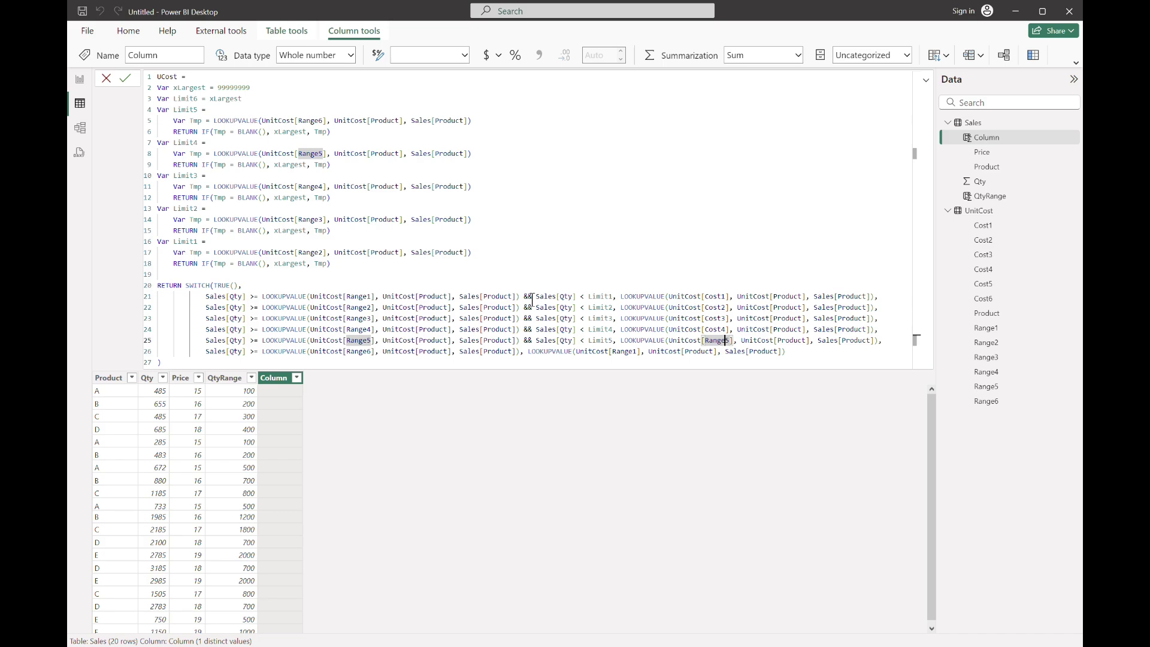
key(ctrl+v)
key(Down)
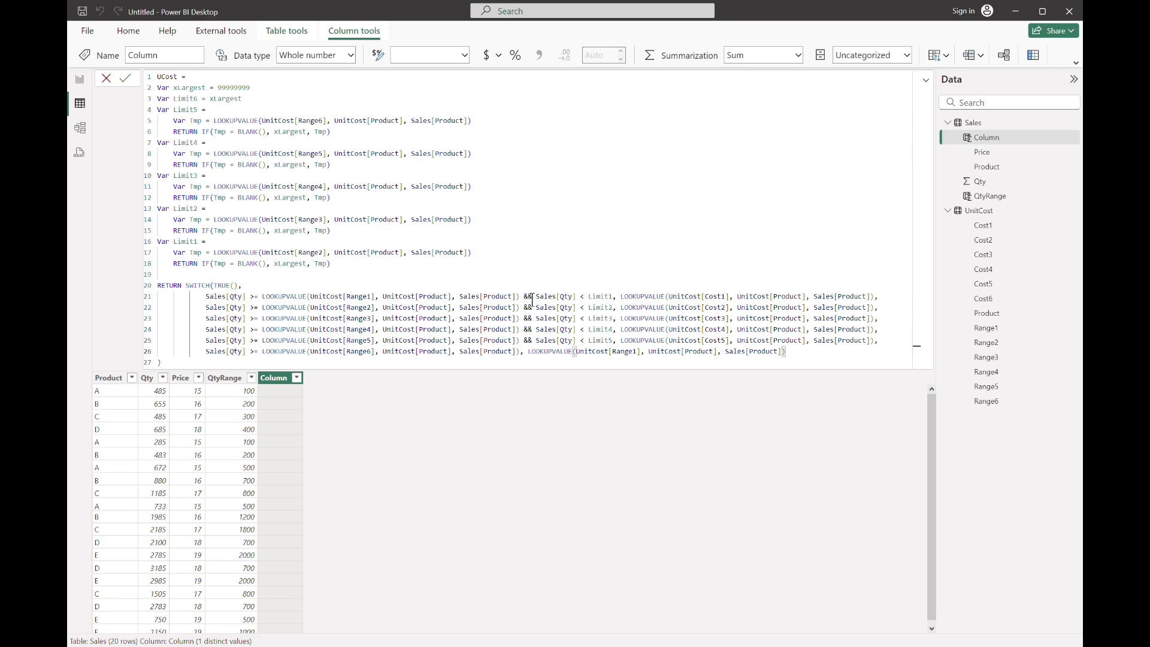
Step: Make the sixth SWITCH line return UnitCost[Cost6] and commit the UCost formula
key(Left)
key(Left)
key(Left)
key(Left)
key(Left)
key(Left)
key(Left)
key(Left)
key(Left)
key(Left)
key(Left)
key(Left)
key(Left)
key(Left)
key(Left)
key(shift+Right)
key(shift+Right)
key(shift+Right)
key(shift+Right)
key(shift+Right)
key(ctrl+v)
key(Right)
key(BackSpace)
text(6)
key(Escape)
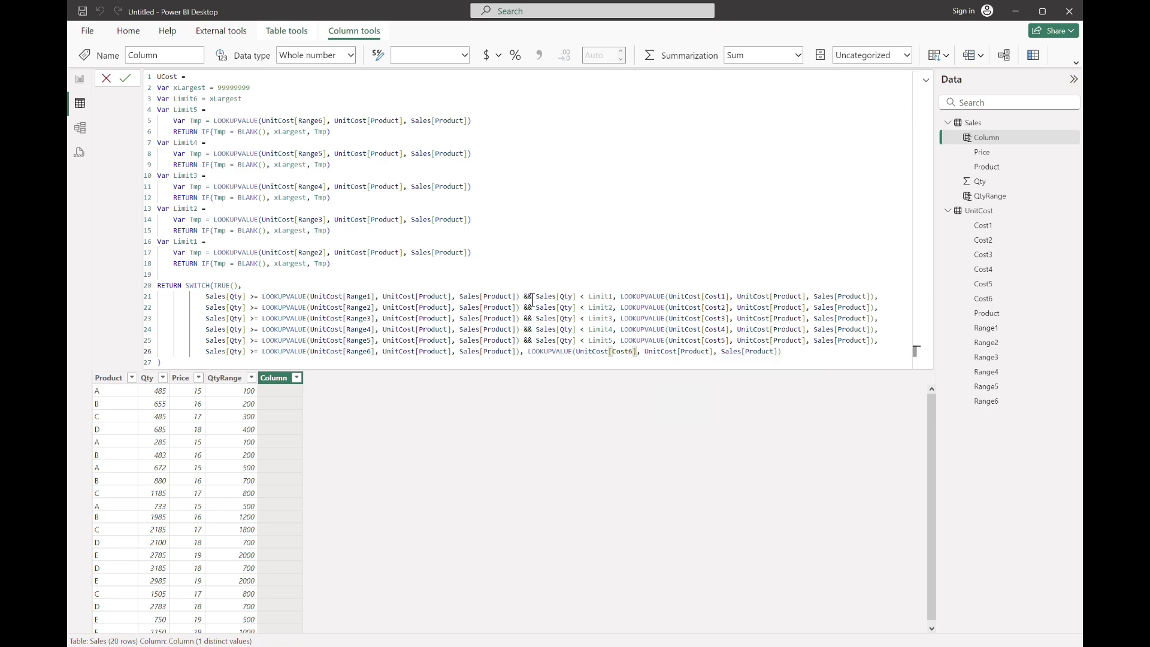
key(Return)
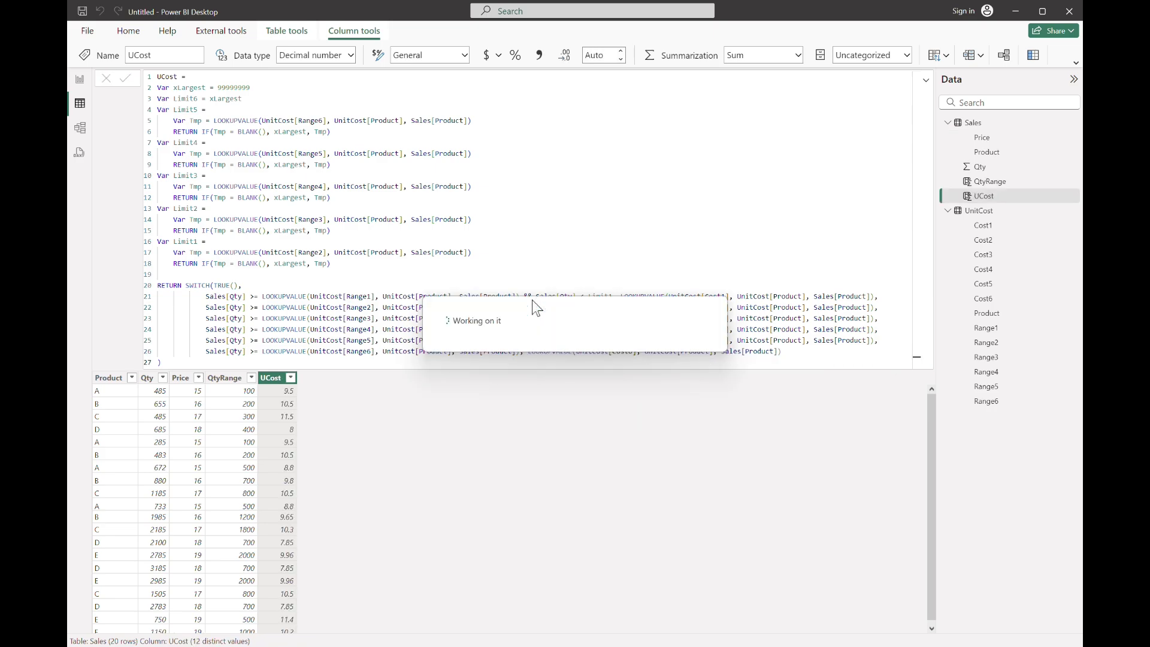
Step: Correct the last SWITCH line of the QtyRange formula to return UnitCost[Range6] and commit it
click(989, 181)
click(636, 351)
key(BackSpace)
text(6)
key(Escape)
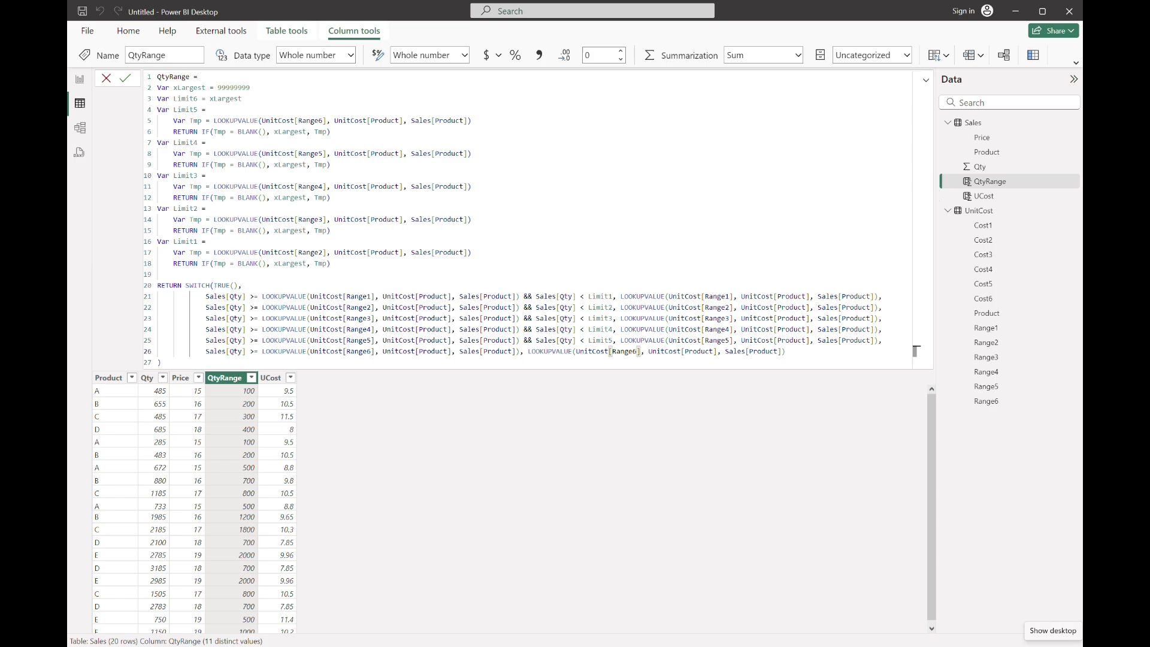
key(Return)
Step: Apply the thousands separator format to the QtyRange and UCost columns and check the rows
click(543, 52)
click(271, 378)
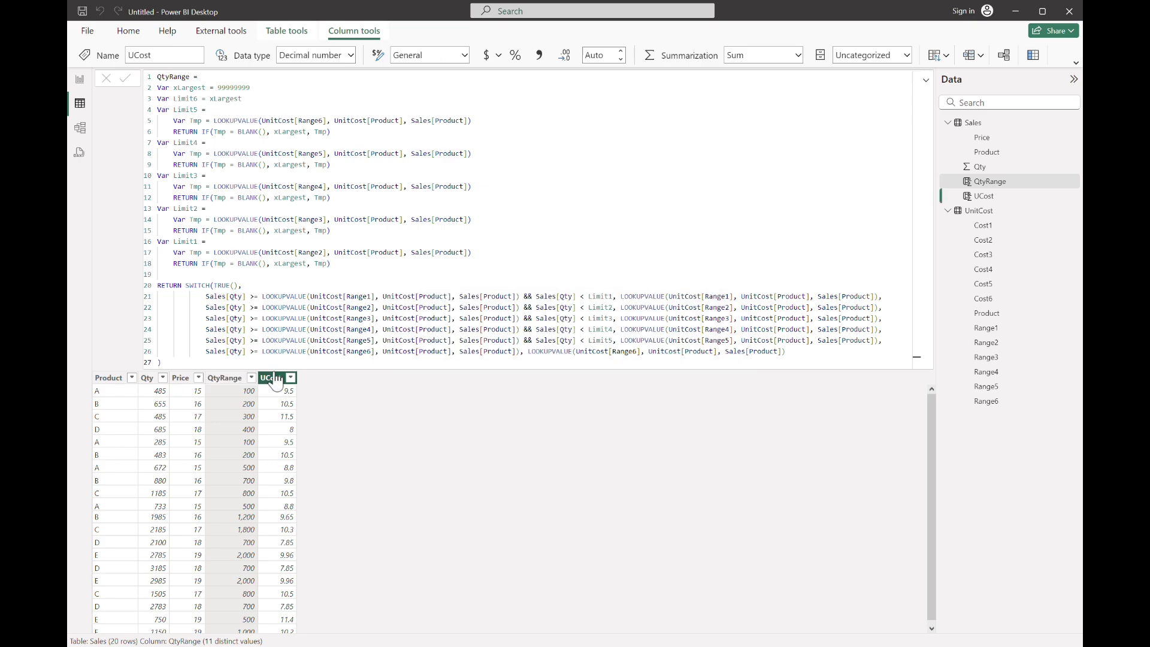
click(538, 54)
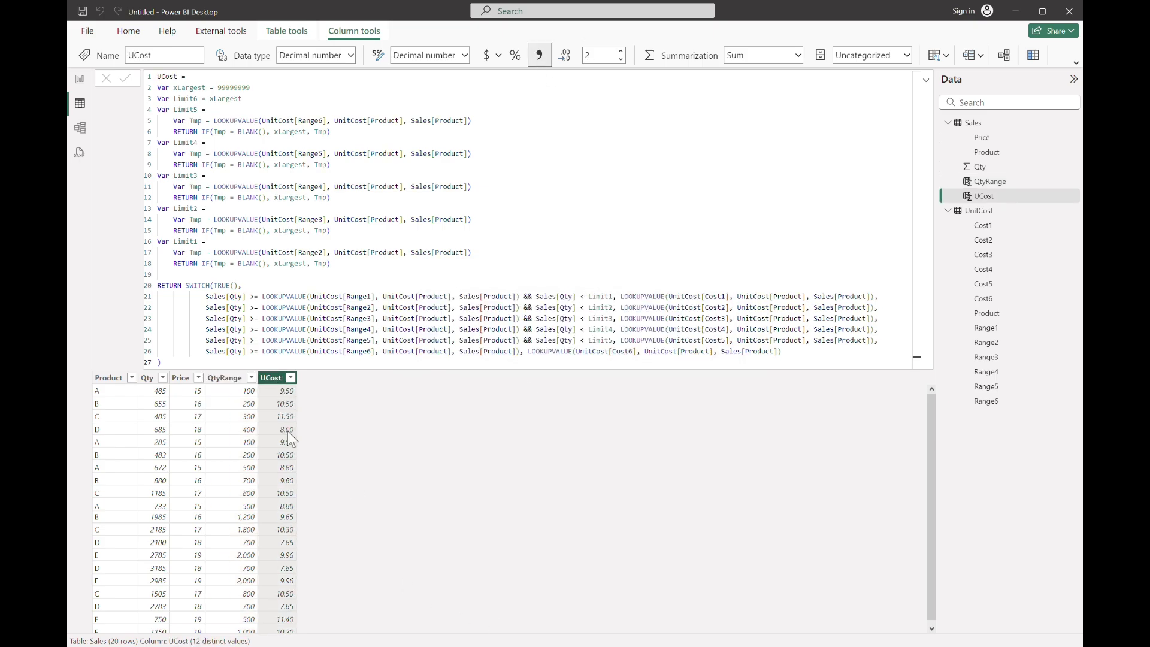
scroll(317, 521, down, 1)
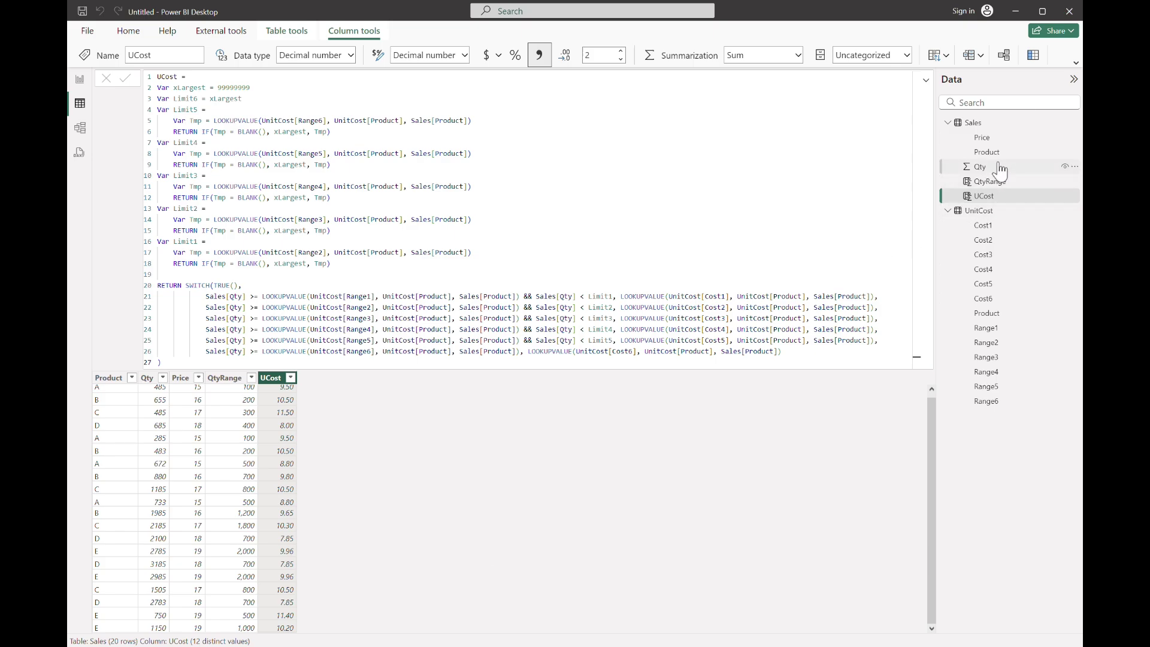
Step: Add a calculated column Sales = Sales[Qty] * Sales[Price] to the Sales table and format it with a thousands separator
click(1035, 55)
text(Sa)
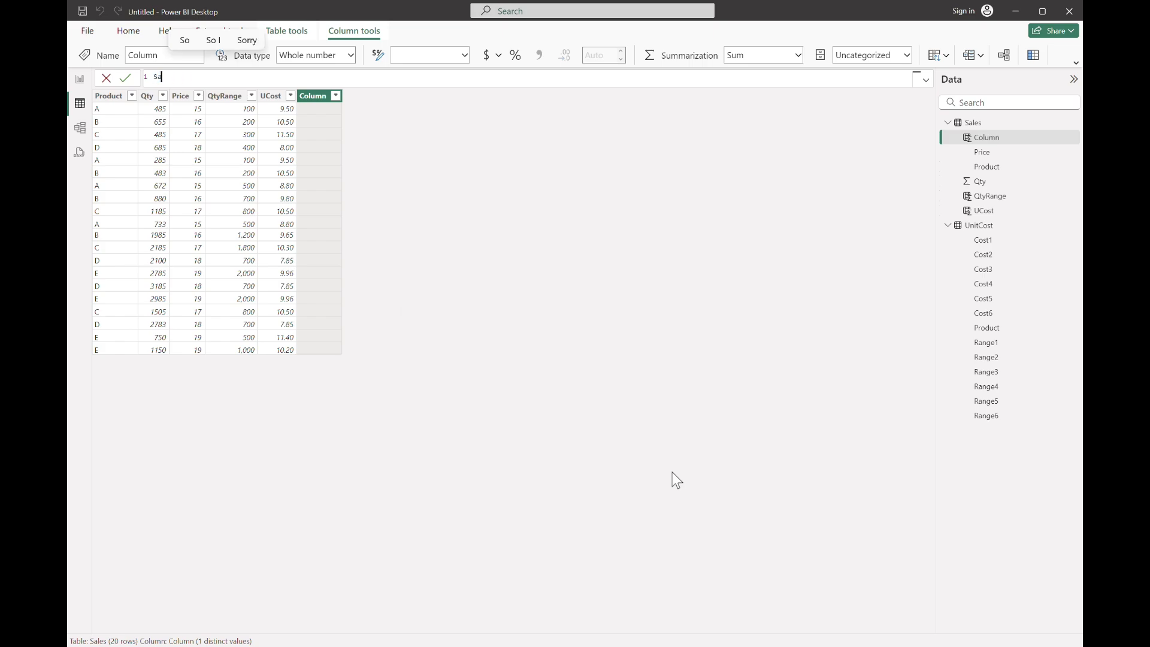
text(les = Sales[Qty] * PRICE()
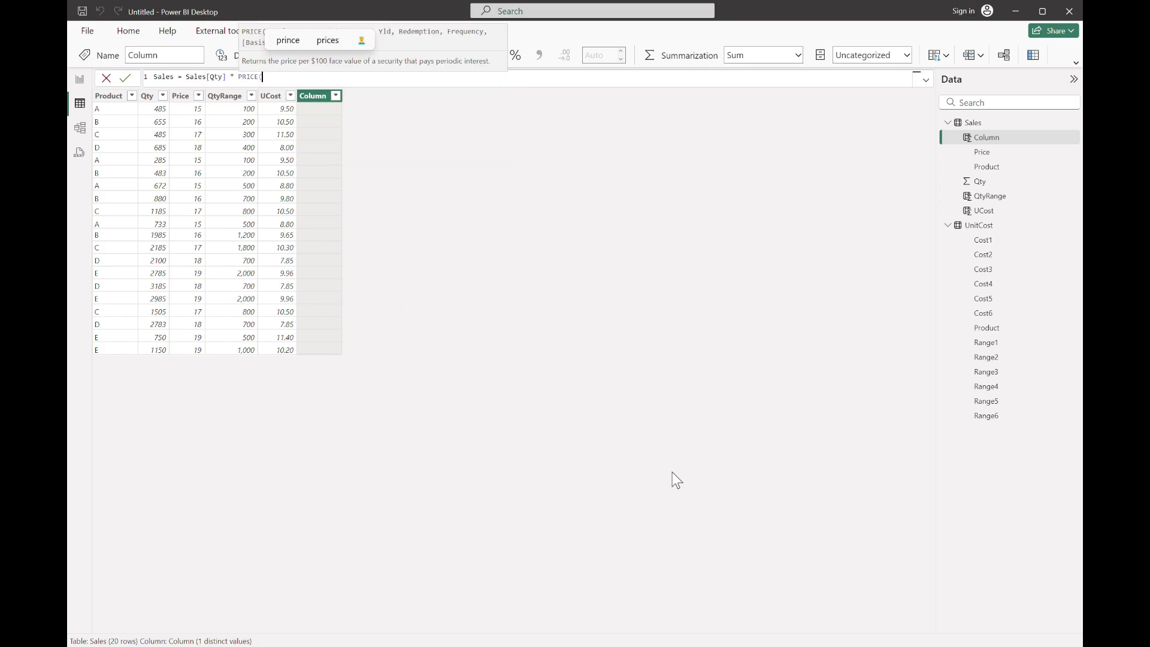
key(BackSpace)
key(BackSpace)
key(BackSpace)
key(BackSpace)
key(BackSpace)
key(BackSpace)
text(Sales[Price])
key(Return)
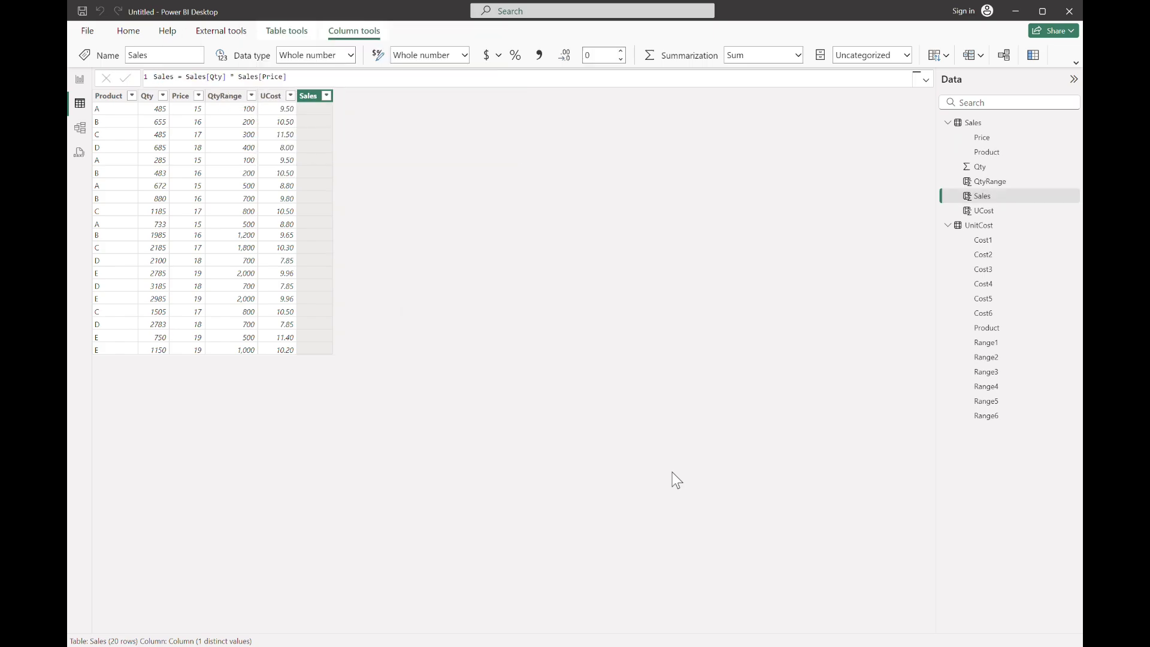
click(539, 55)
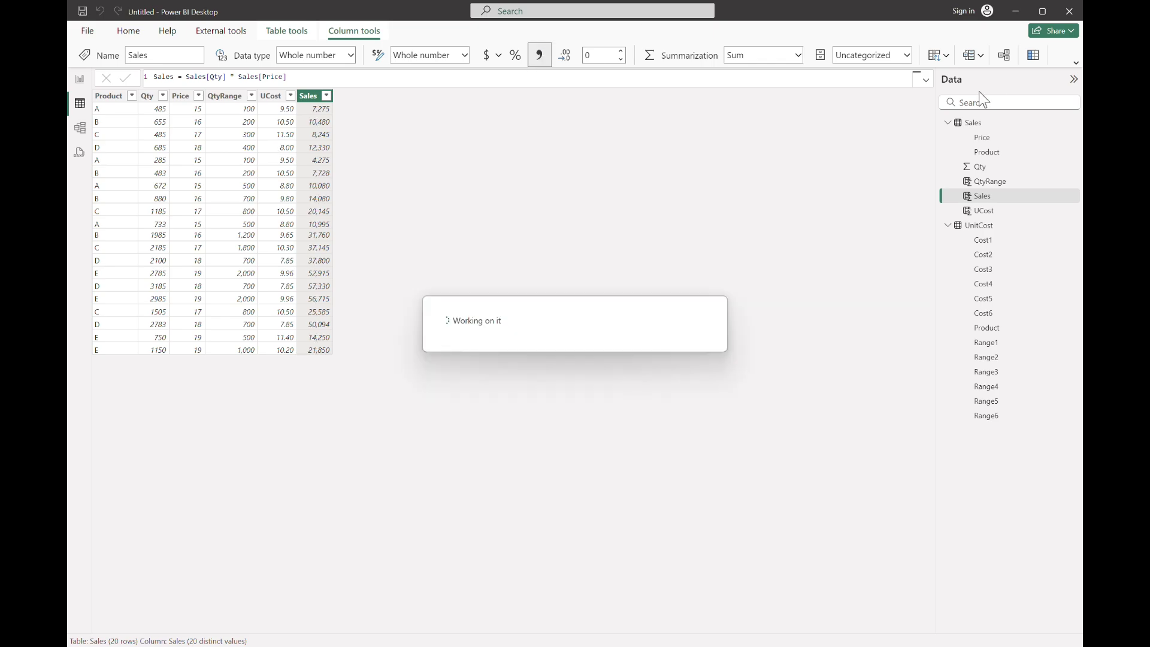
Step: Add a calculated column Cost = Sales[Qty] * Sales[UCost] to the Sales table
click(1034, 55)
key(ctrl+a)
key(BackSpace)
text(Co)
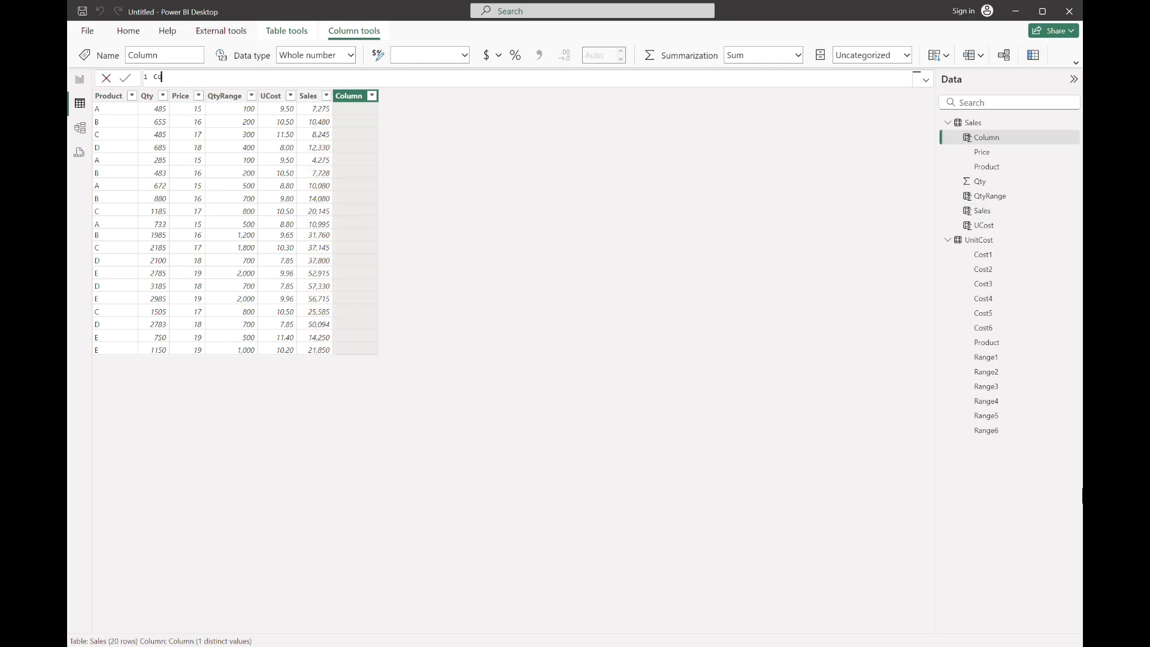
text(st = Sales[Qty] * unco)
key(Tab)
key(Return)
Step: Format the Cost column with a thousands separator and 0 decimal places
click(540, 54)
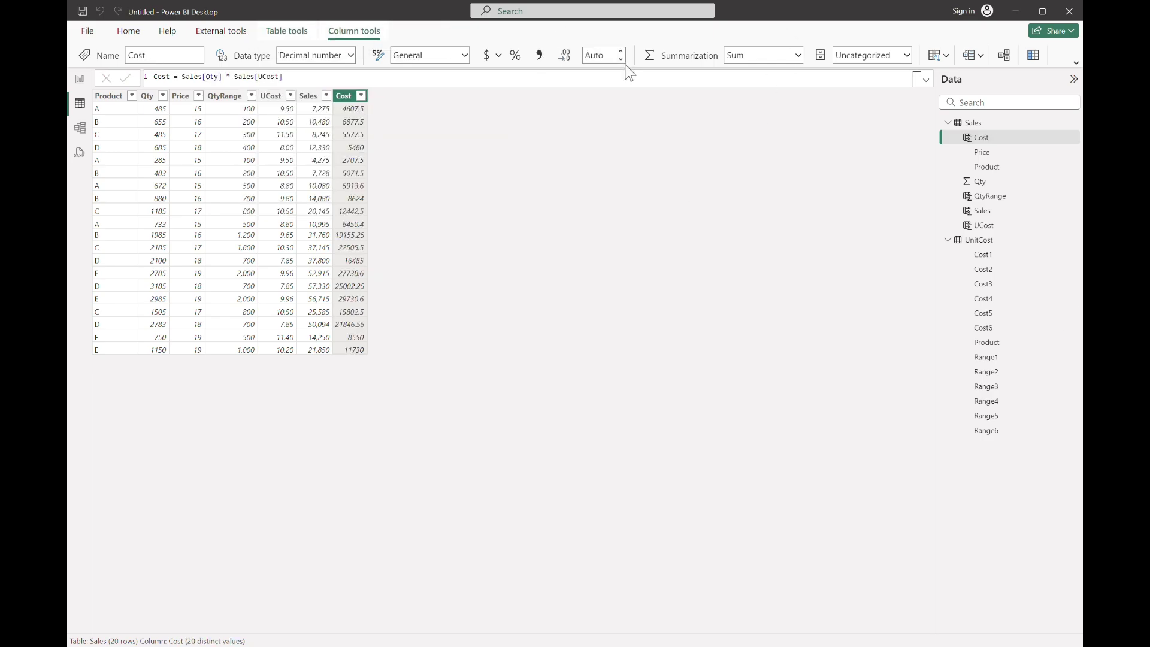
double_click(605, 56)
text(0)
key(Return)
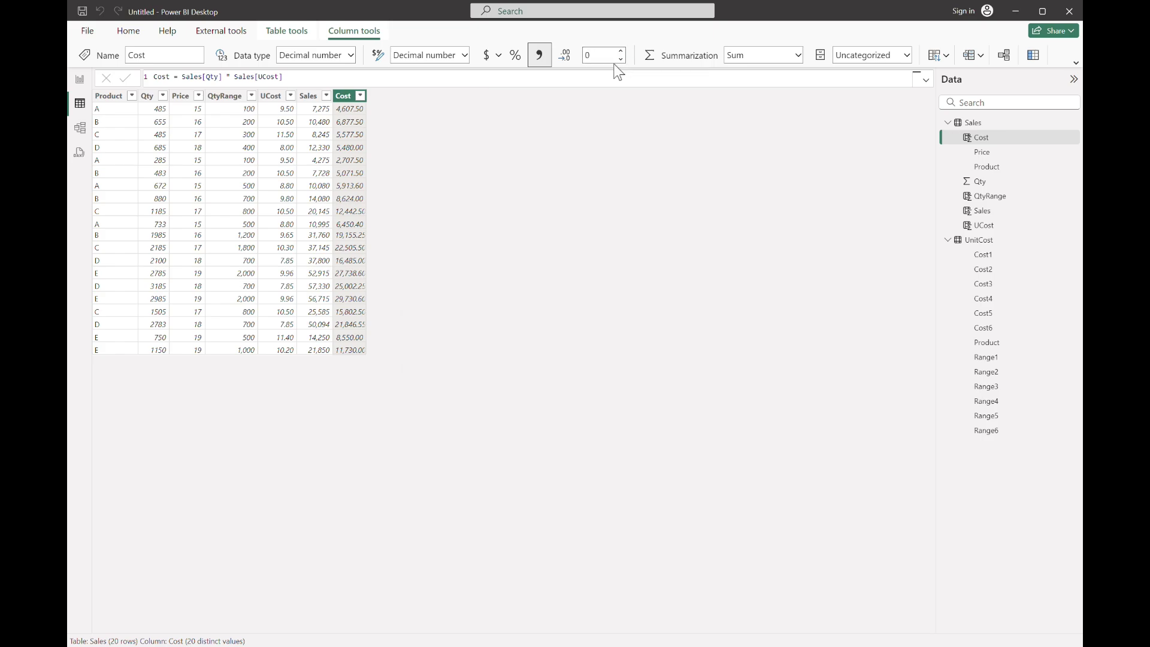
Step: Add a calculated column Profit = Sales[Sales] - Sales[Cost] to the Sales table and format it with a thousands separator
click(1032, 57)
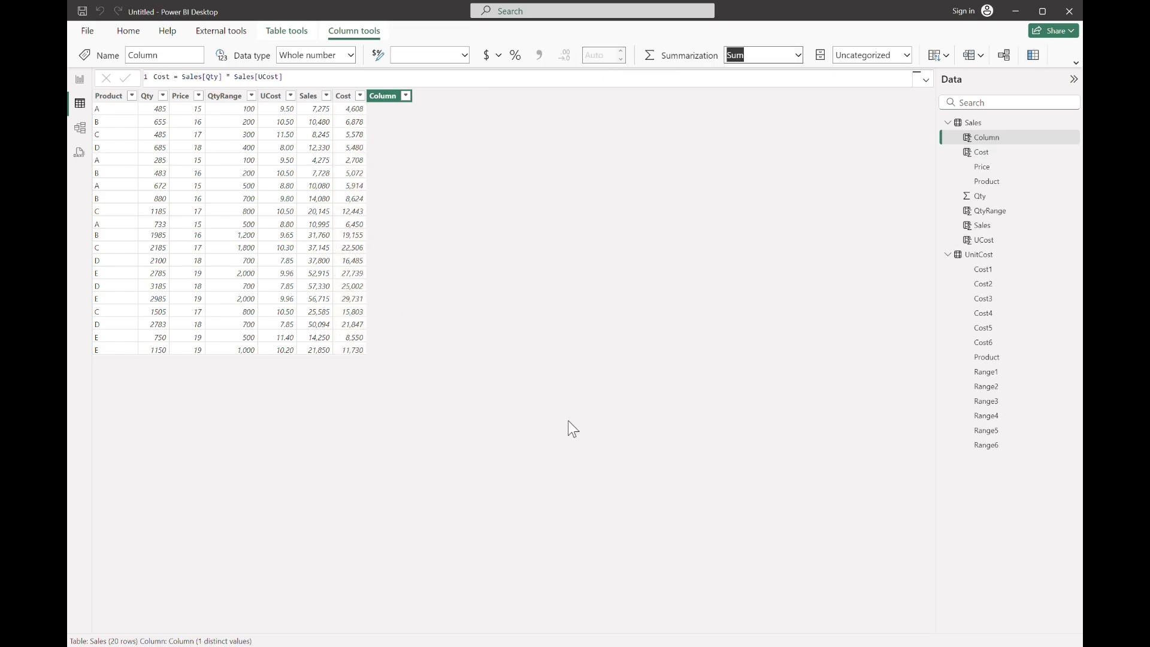
text(Profit = sales)
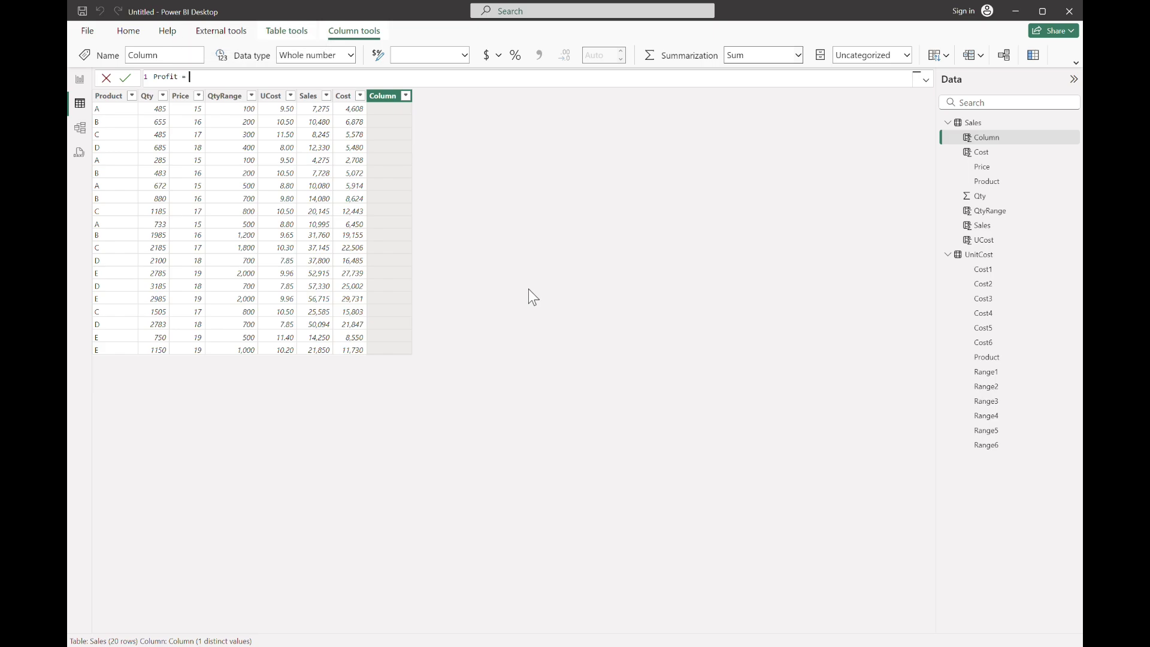
key(Down)
key(Down)
key(Down)
key(Down)
key(Down)
key(Down)
key(Tab)
text(- cost)
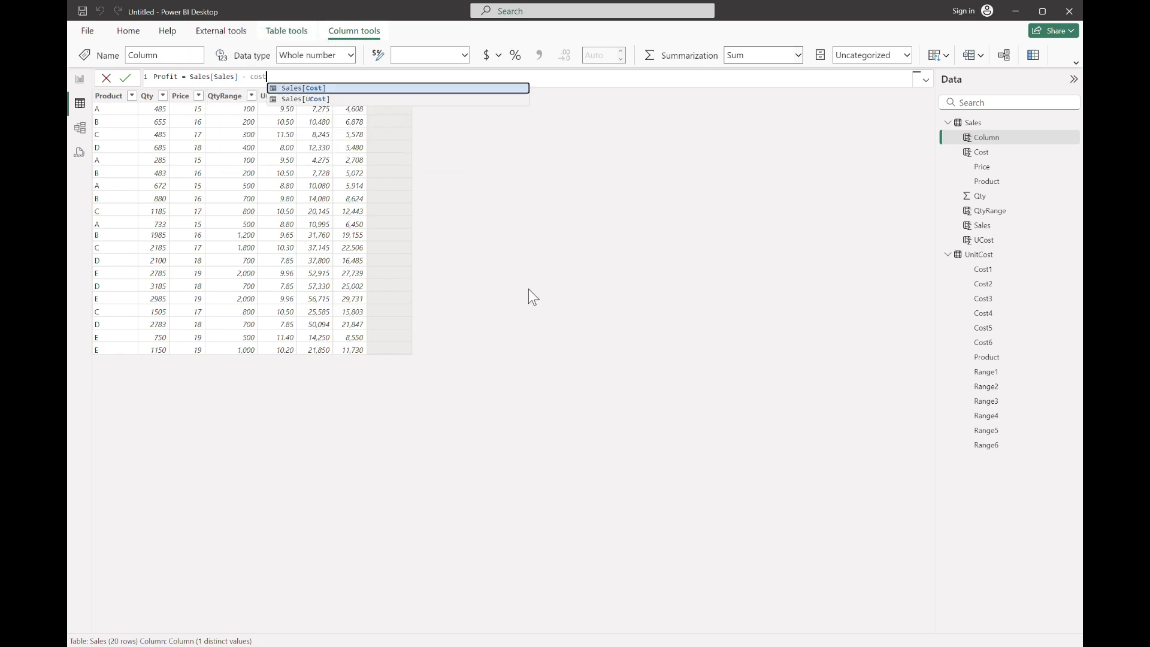
key(Tab)
key(Return)
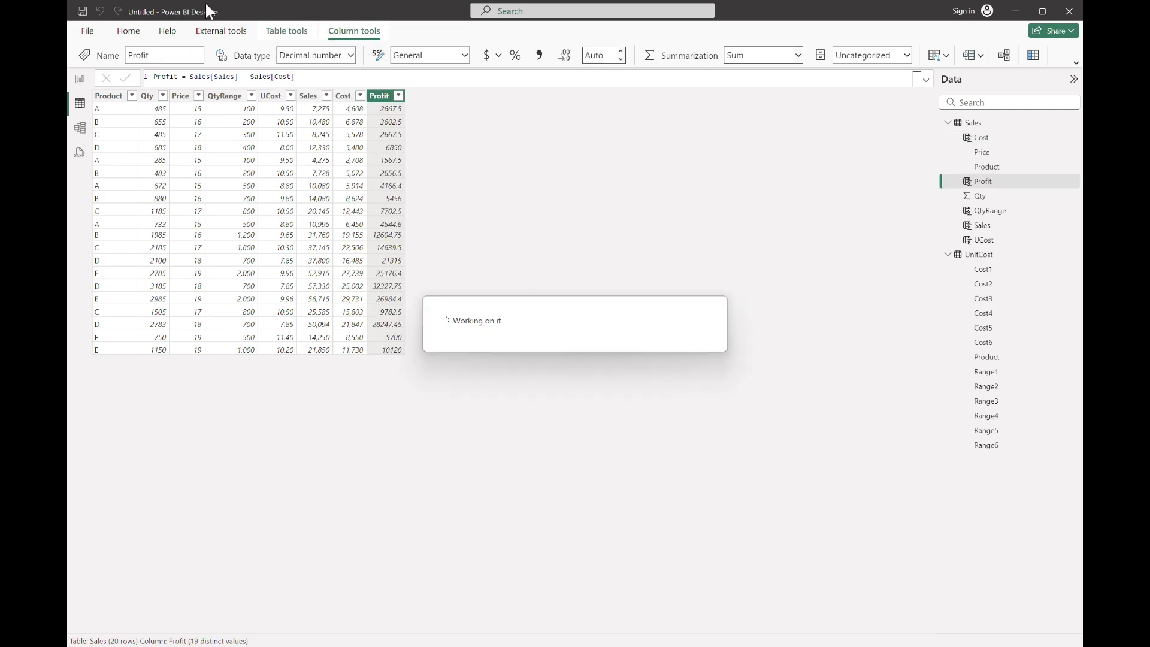
click(540, 54)
Step: Add a calculated column Profit % = Sales[Profit] / Sales[Sales] to the Sales table and format it as a percentage
click(1034, 54)
text(Prof)
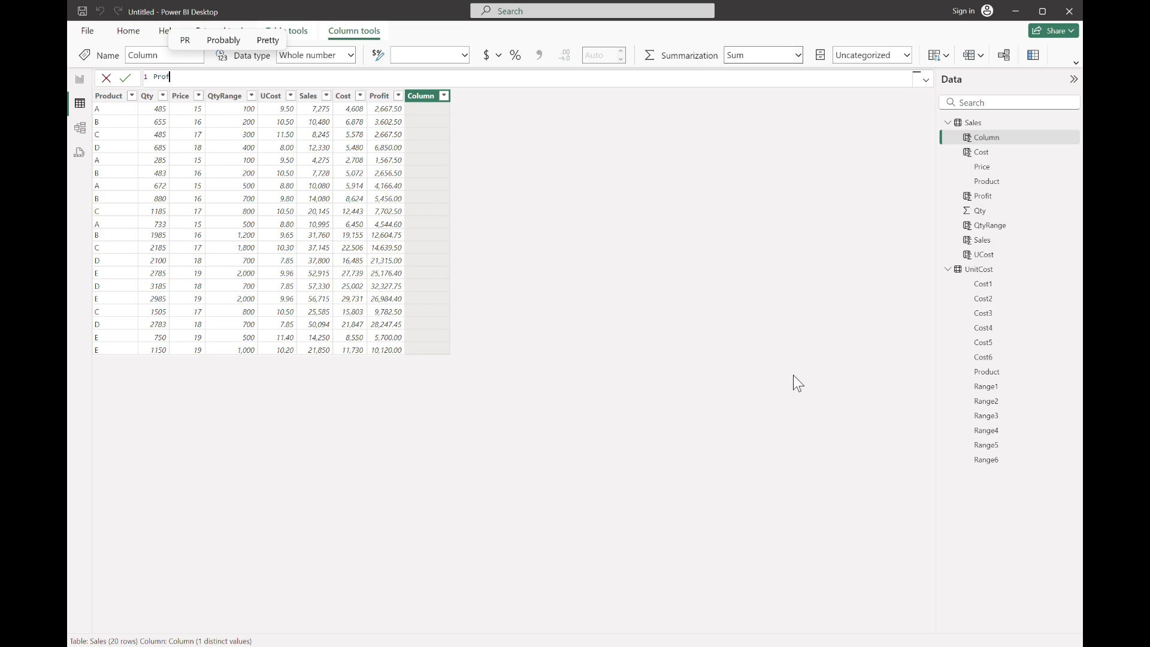
text(it % = Sales[Profit] /)
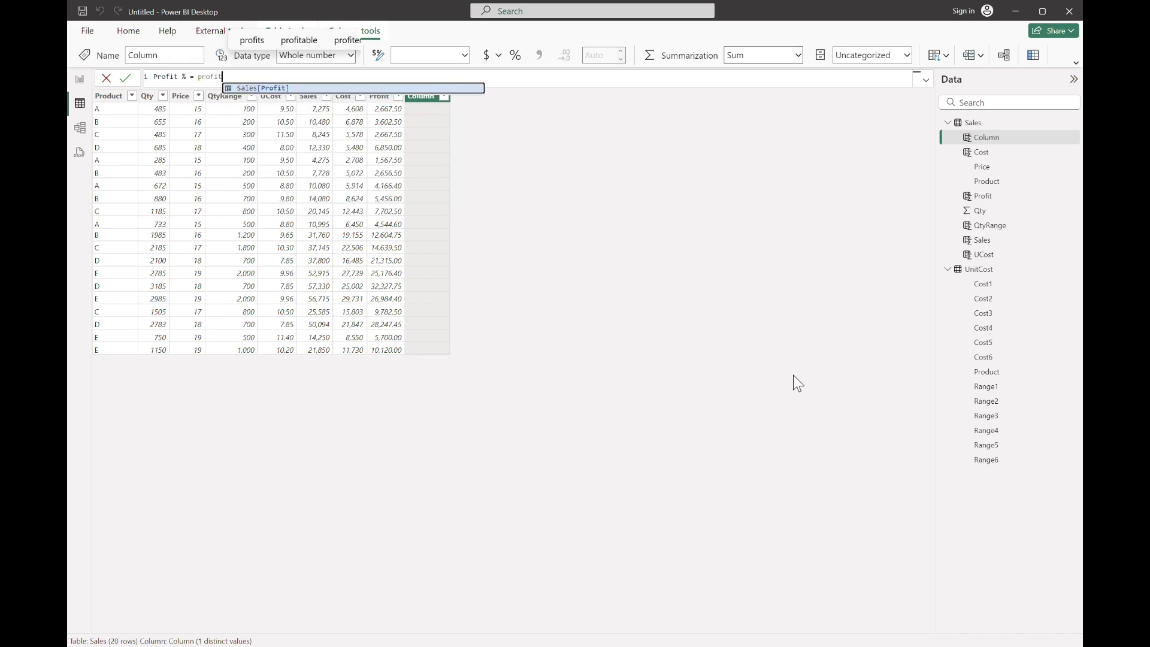
text( Sales[Sales])
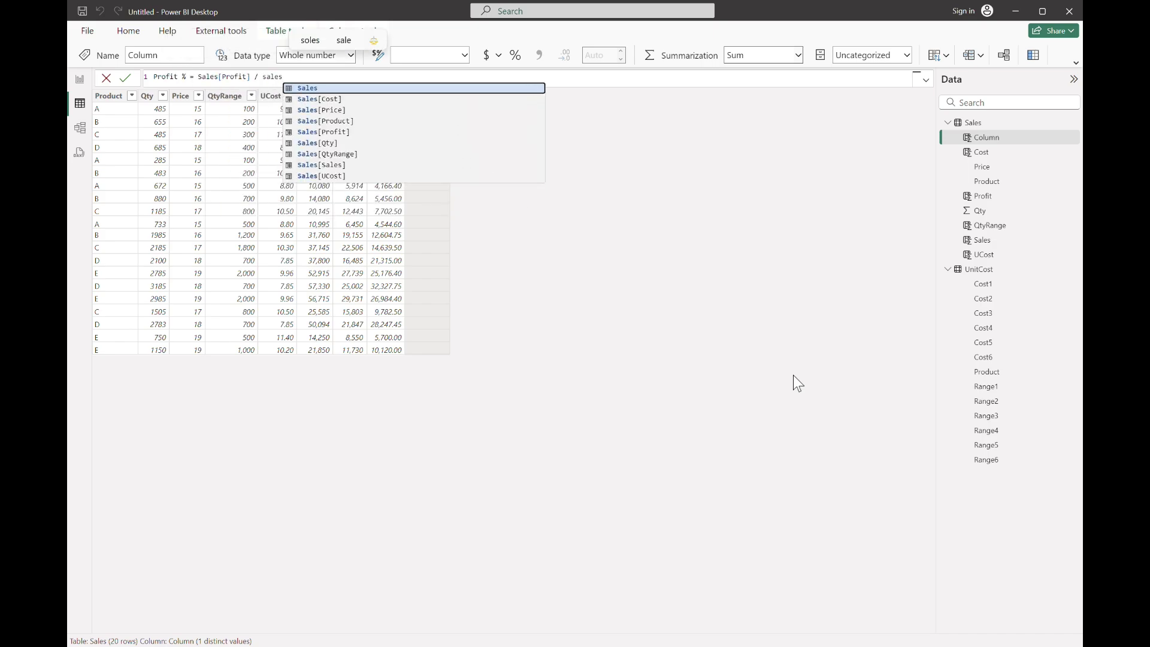
key(Return)
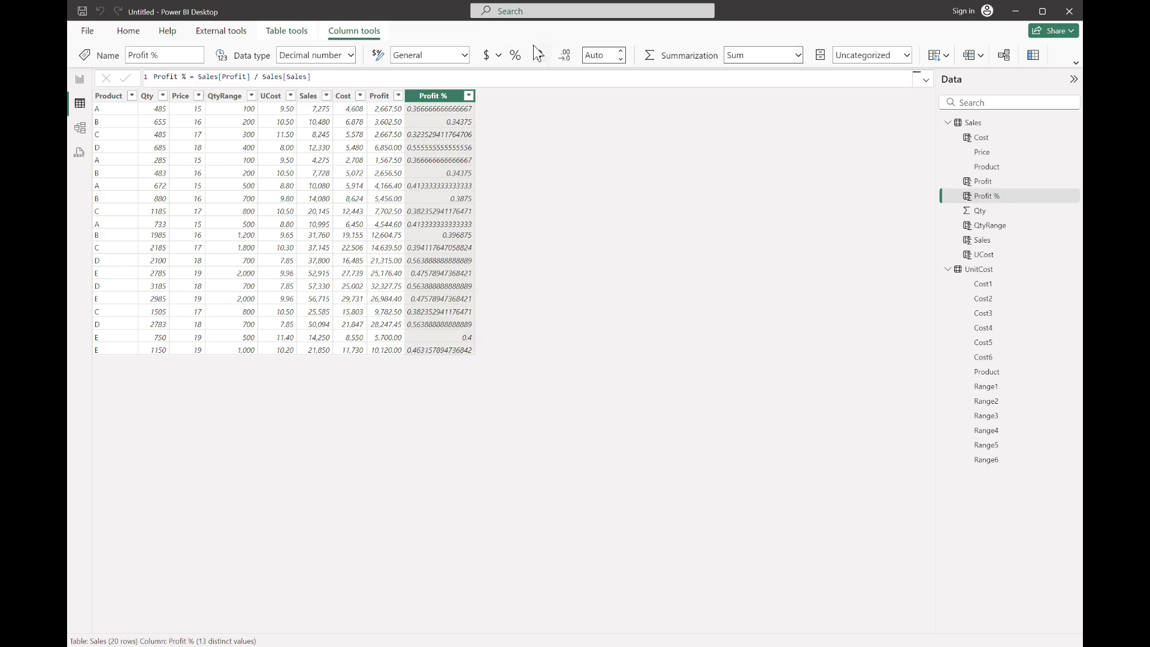
click(515, 55)
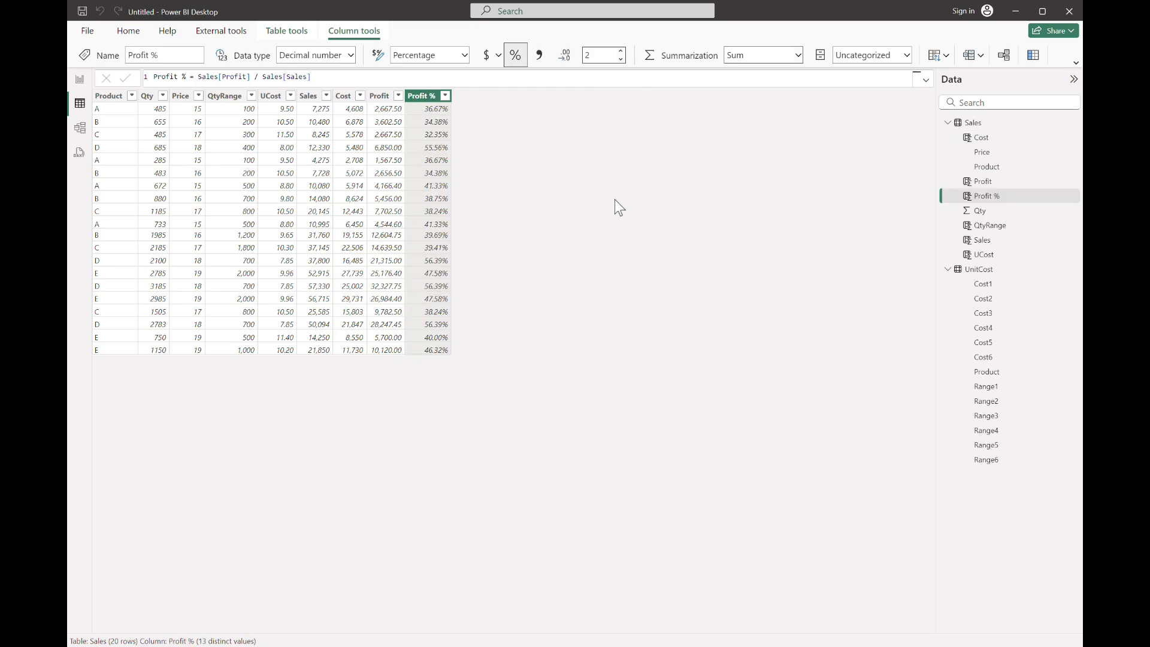